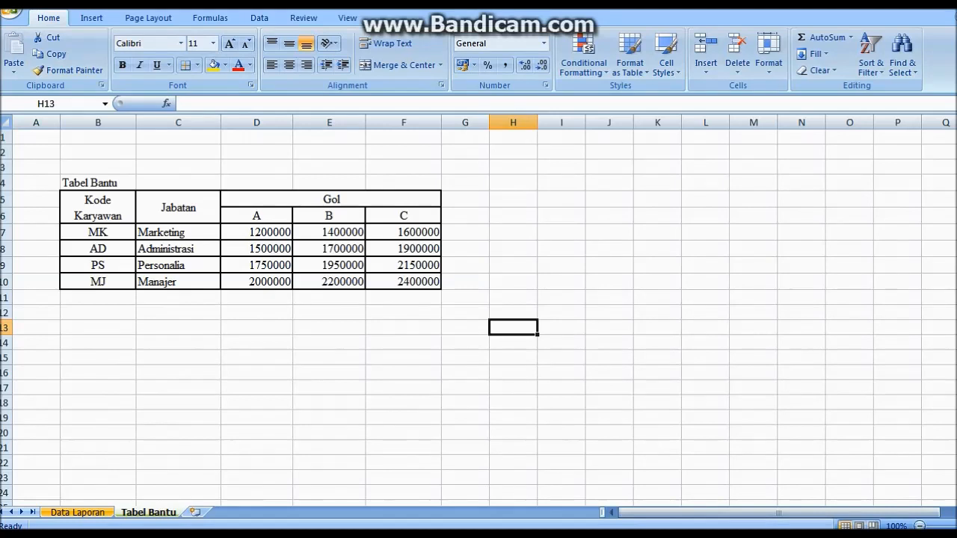
Name the Tabel Bantu range B5:F10 'V' and return to the Data Laporan sheet
{"action": "left_click", "coordinate": [78, 513]}
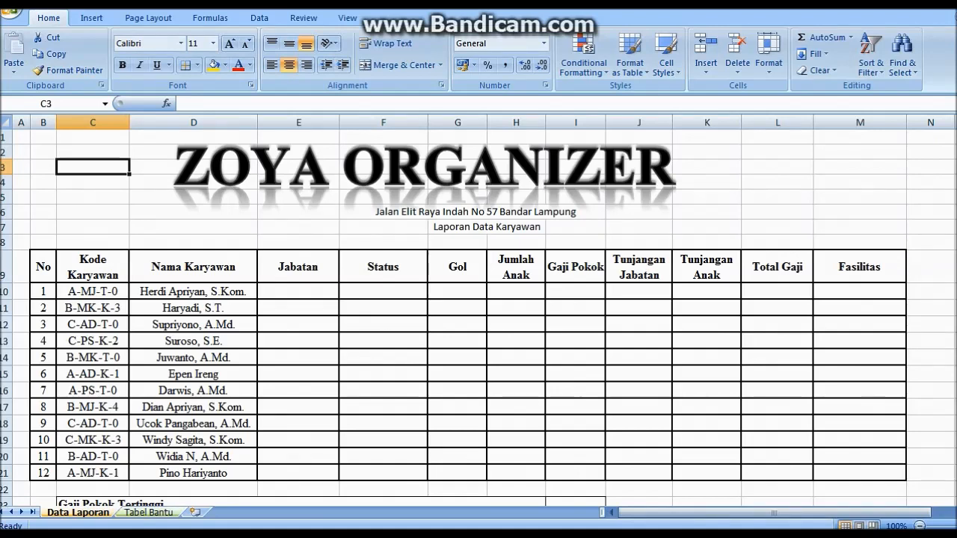
{"action": "key", "text": "ctrl+Page_Down"}
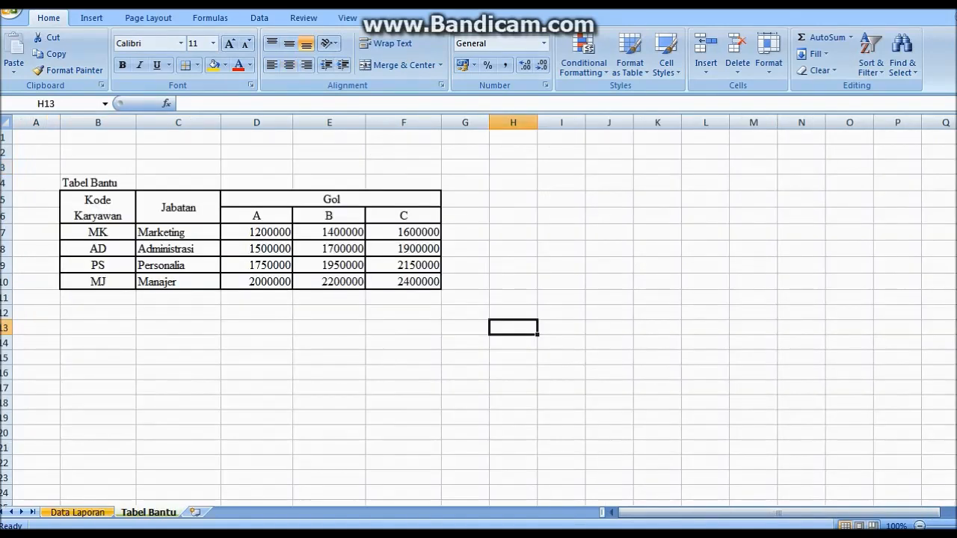
{"action": "left_click_drag", "start_coordinate": [97, 201], "coordinate": [408, 283]}
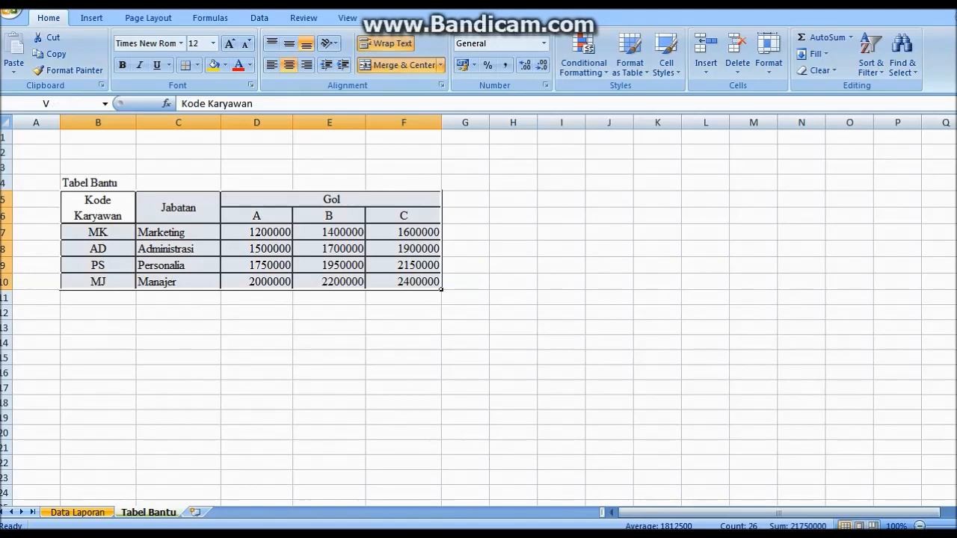
{"action": "left_click", "coordinate": [35, 104]}
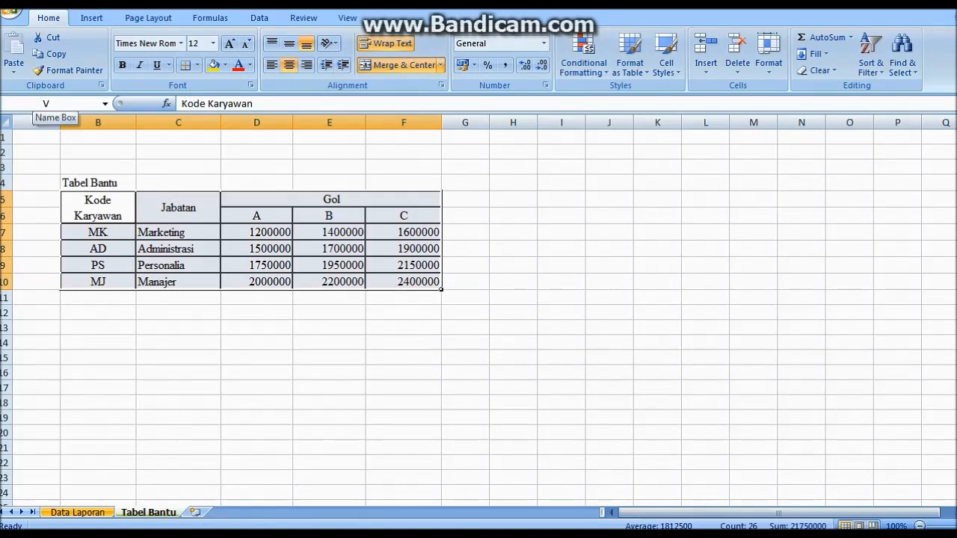
{"action": "left_click", "coordinate": [178, 373]}
{"action": "key", "text": "ctrl+Page_Up"}
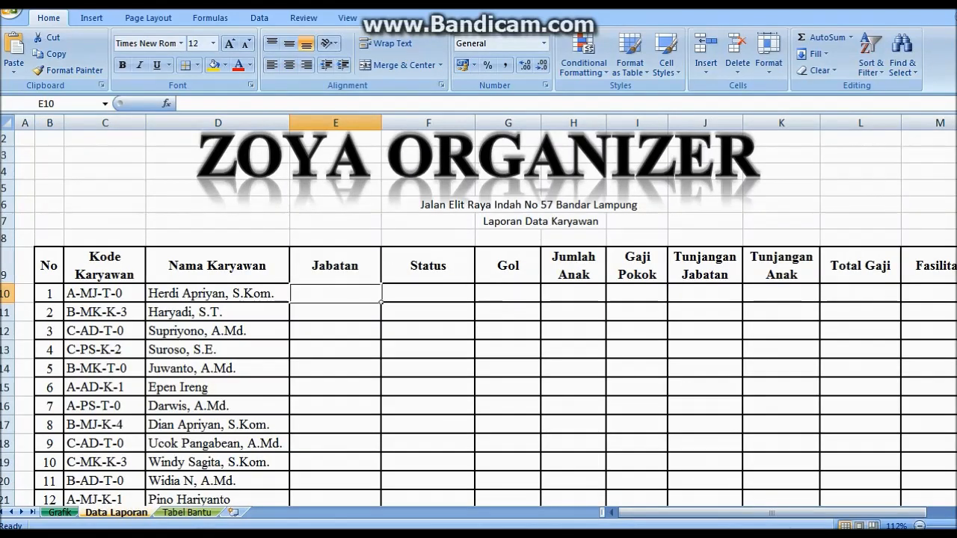
Enter =VLOOKUP(MID(C10;3;2);V;2;0) in E10 and copy it down to E21
{"action": "type", "text": "="}
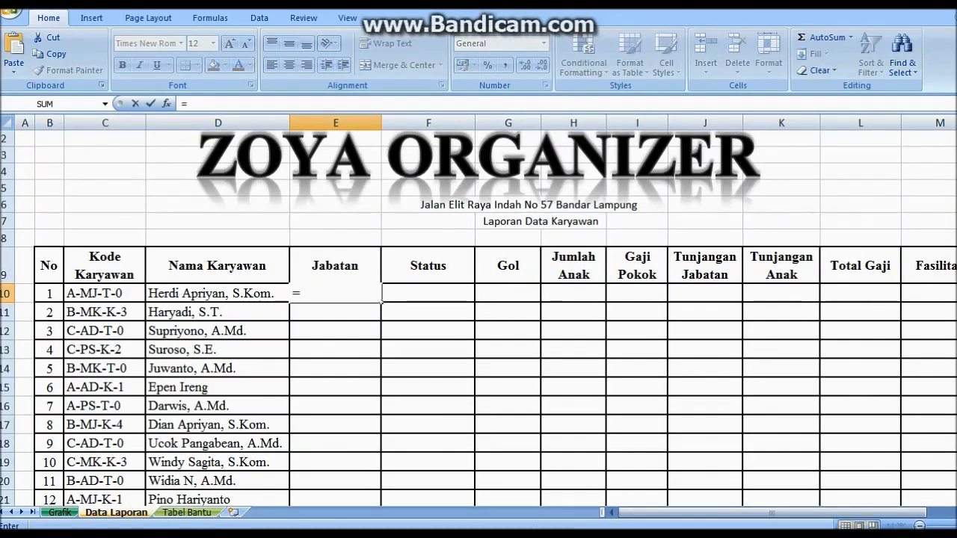
{"action": "type", "text": "VLOOKU"}
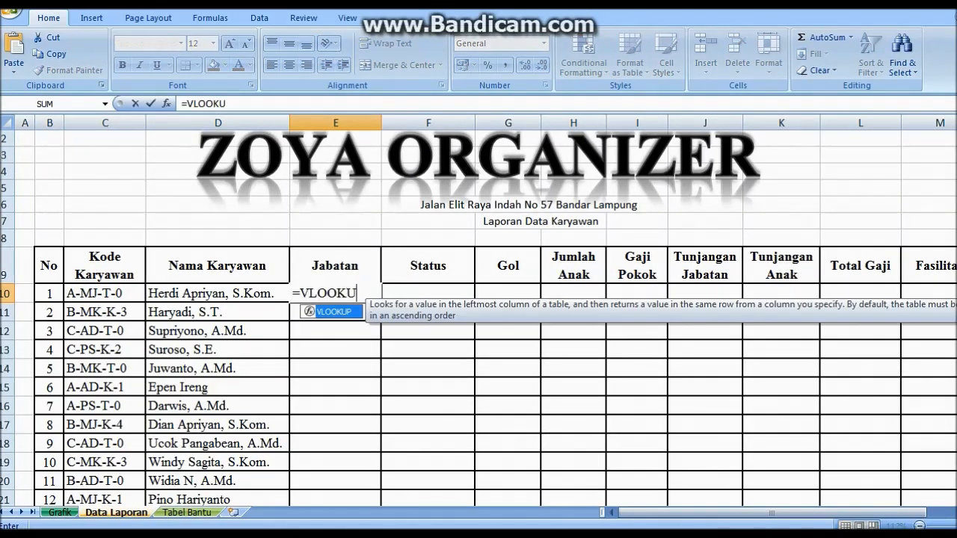
{"action": "type", "text": "P("}
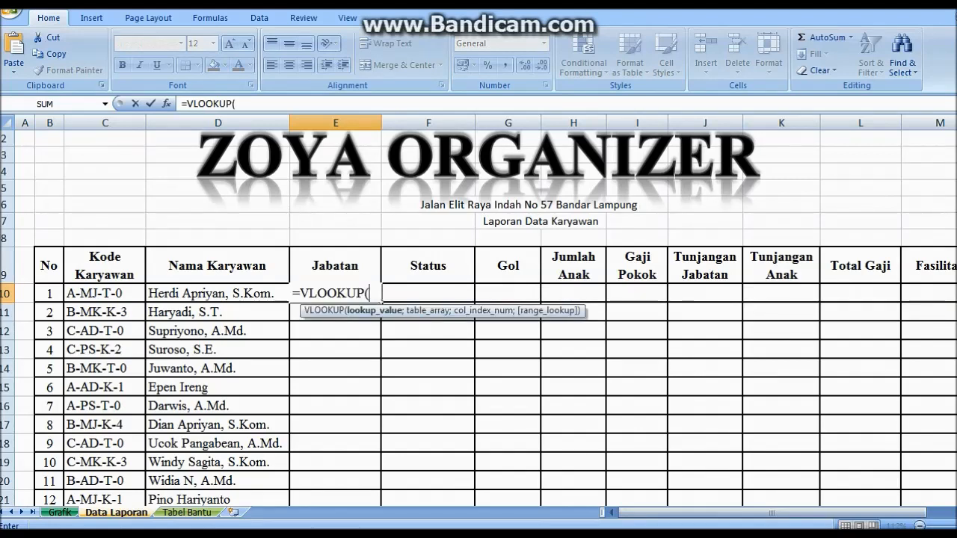
{"action": "type", "text": "MID("}
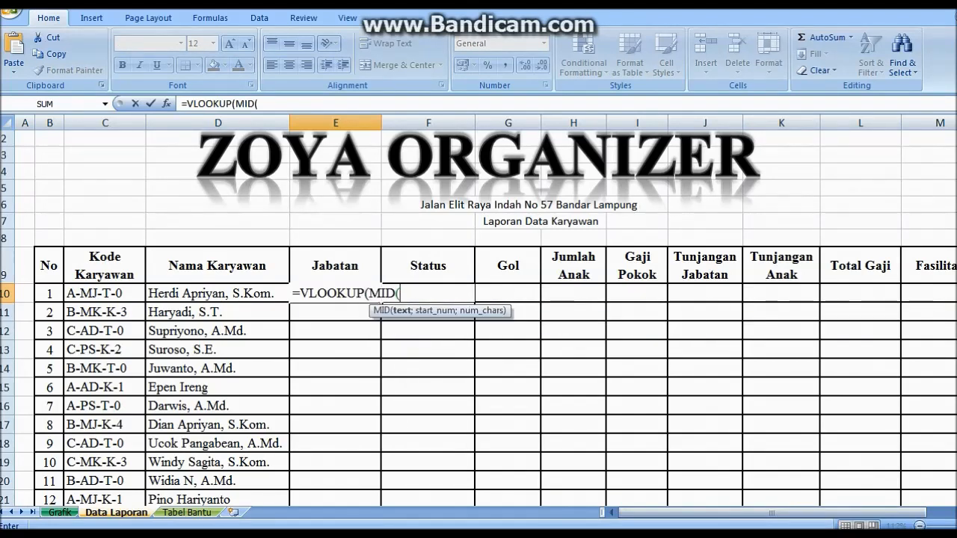
{"action": "left_click", "coordinate": [104, 294]}
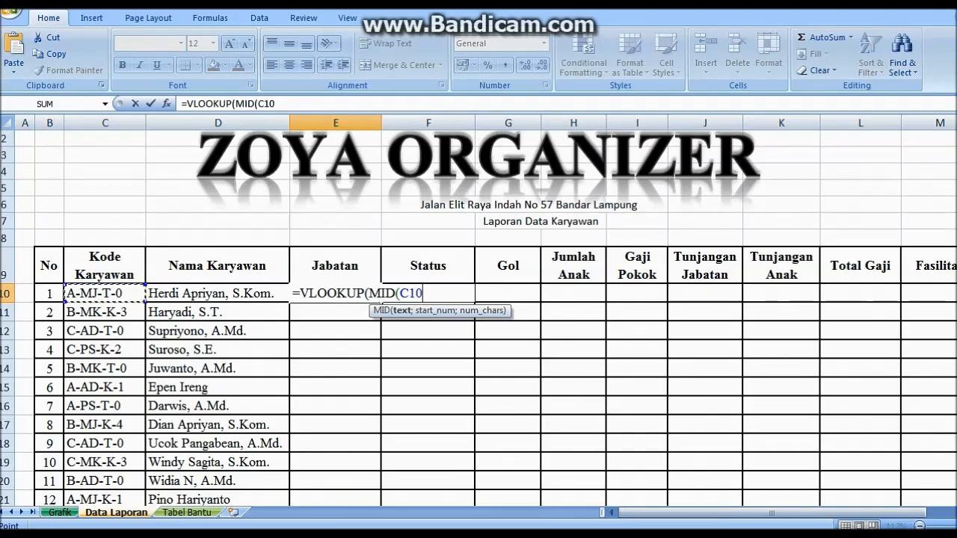
{"action": "type", "text": ";3;2"}
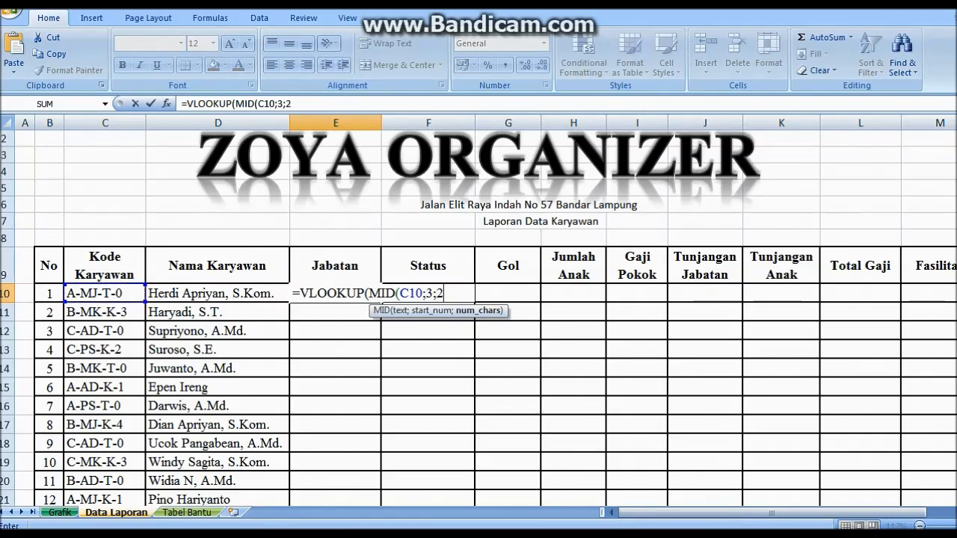
{"action": "type", "text": ");V"}
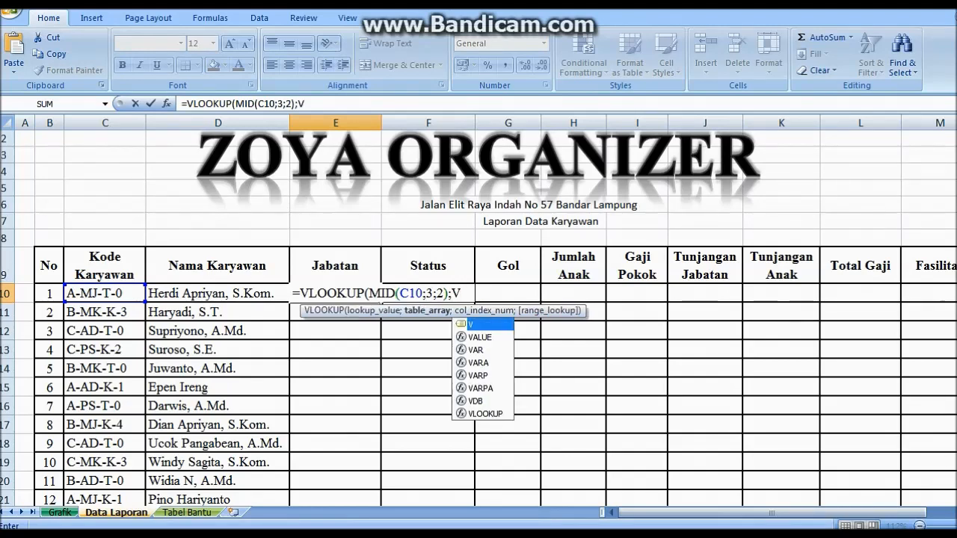
{"action": "type", "text": ";2;0"}
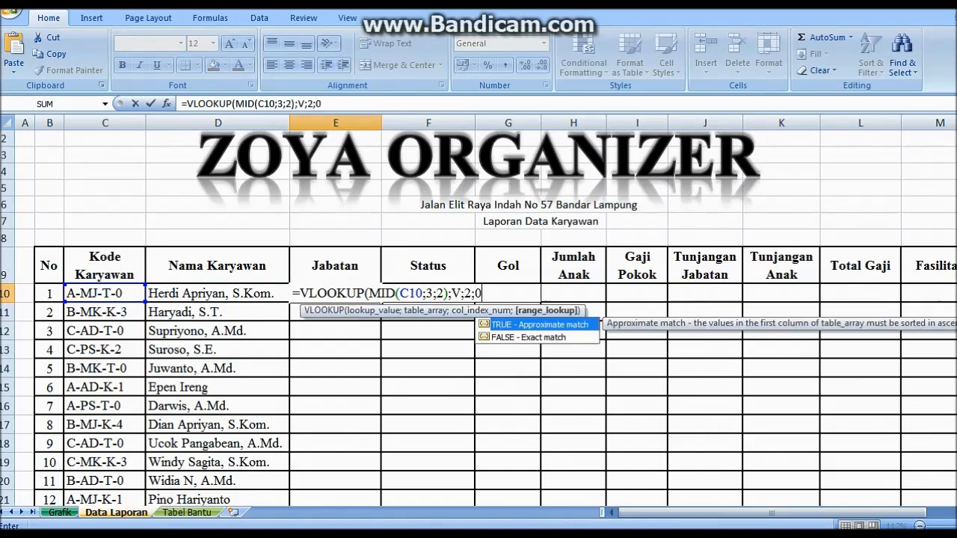
{"action": "type", "text": ")"}
{"action": "key", "text": "Return"}
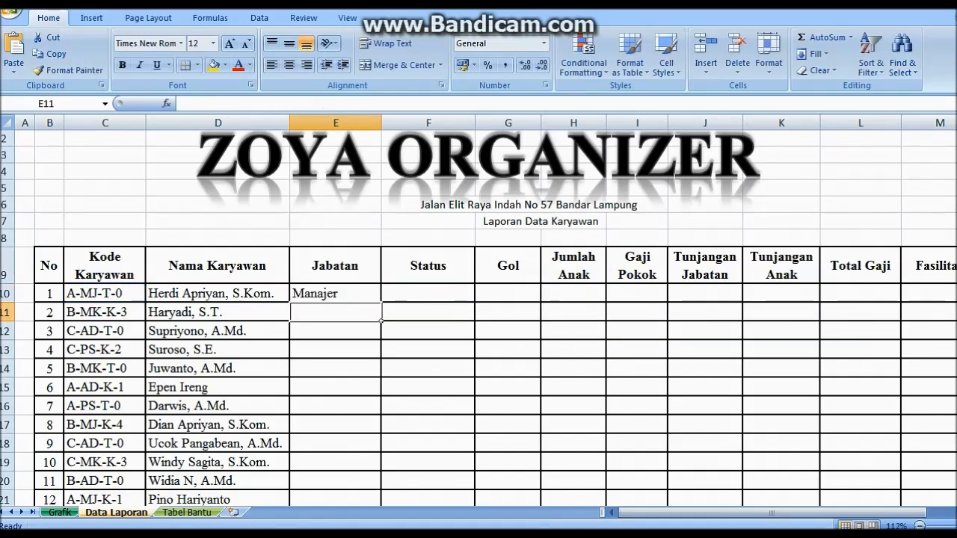
{"action": "left_click", "coordinate": [336, 294]}
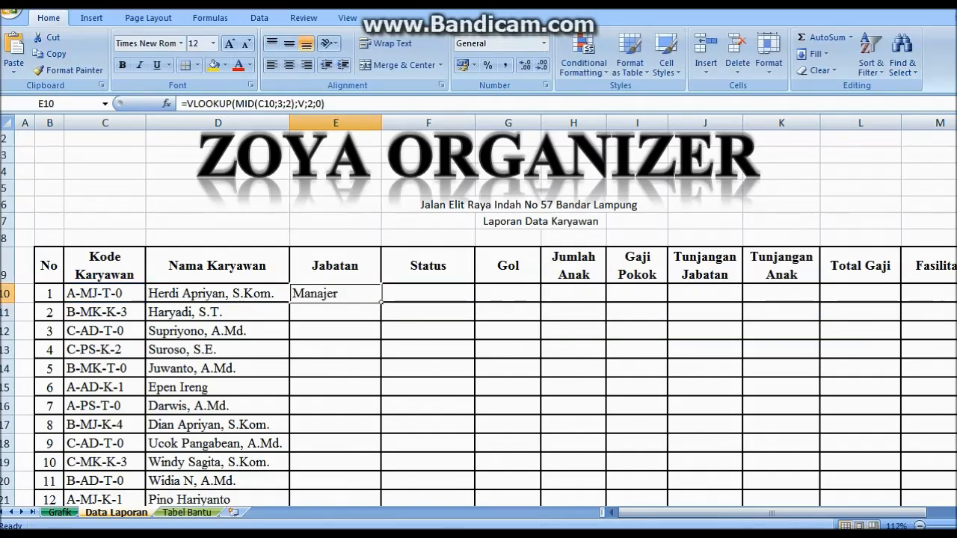
{"action": "double_click", "coordinate": [381, 302]}
{"action": "left_click_drag", "start_coordinate": [956, 233], "coordinate": [956, 248]}
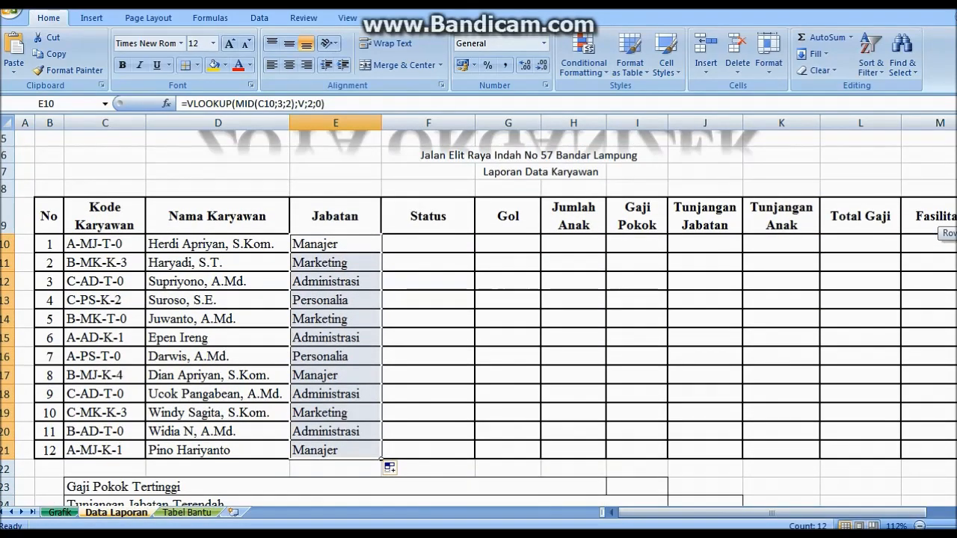
In F10, enter a nested IF on the code's sixth character: T gives Belum Menikah, K gives Menikah
{"action": "left_click", "coordinate": [471, 250]}
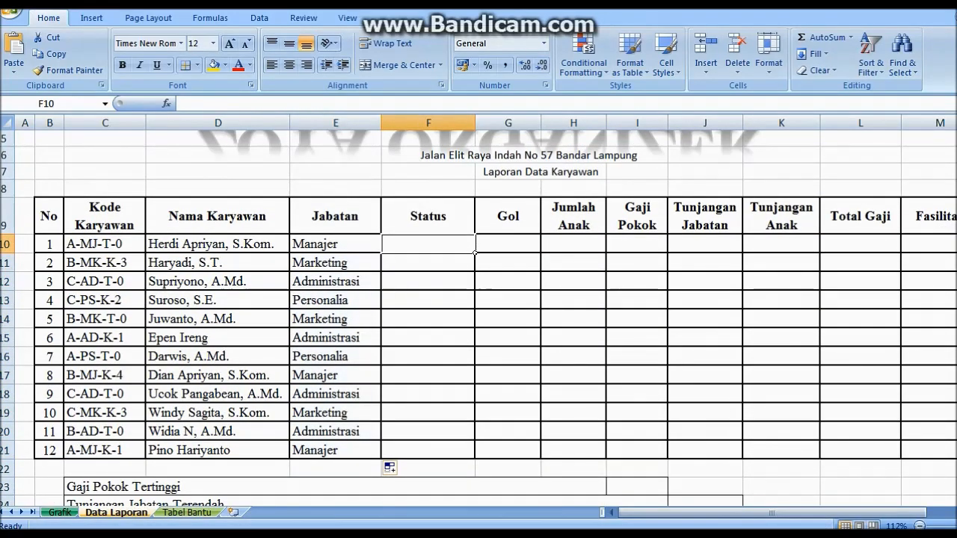
{"action": "type", "text": "=IF"}
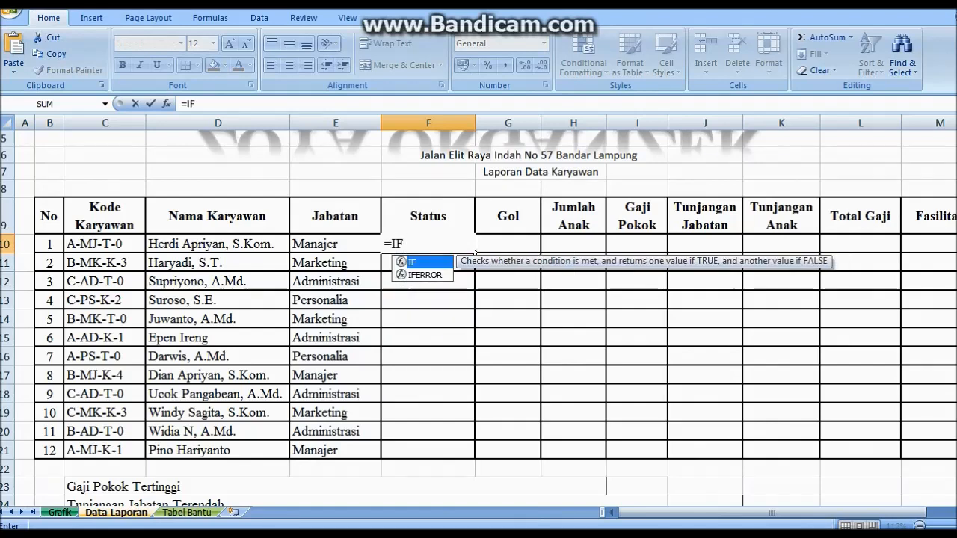
{"action": "type", "text": "(MID("}
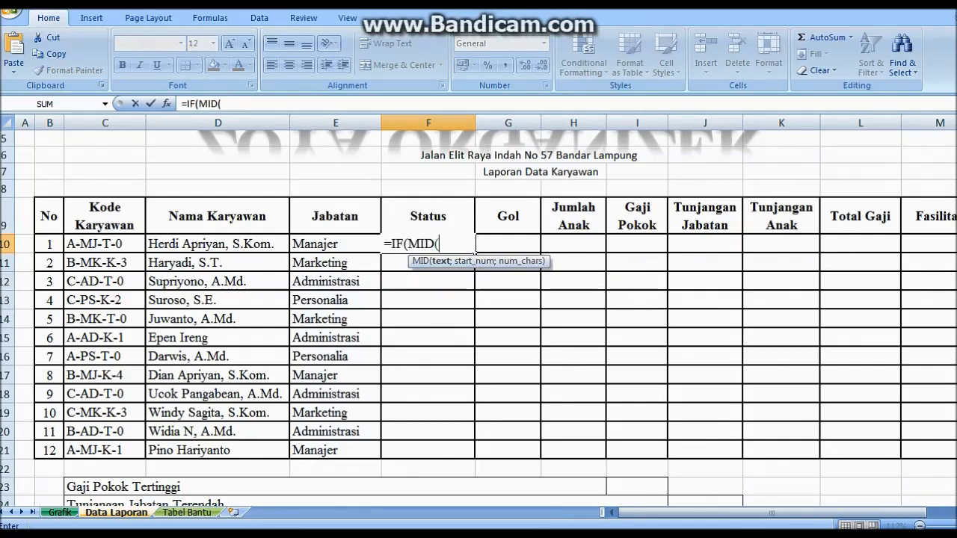
{"action": "left_click", "coordinate": [105, 244]}
{"action": "type", "text": ";"}
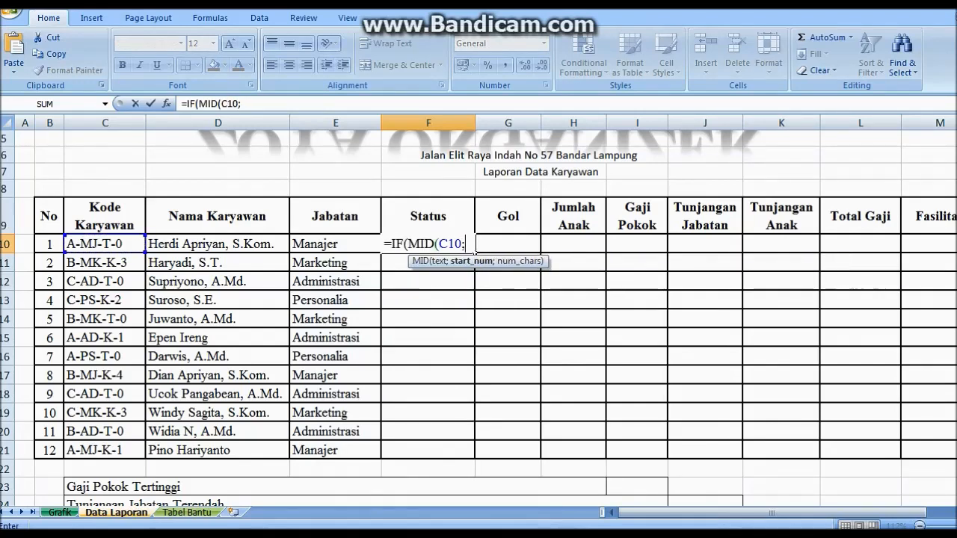
{"action": "type", "text": "6;1"}
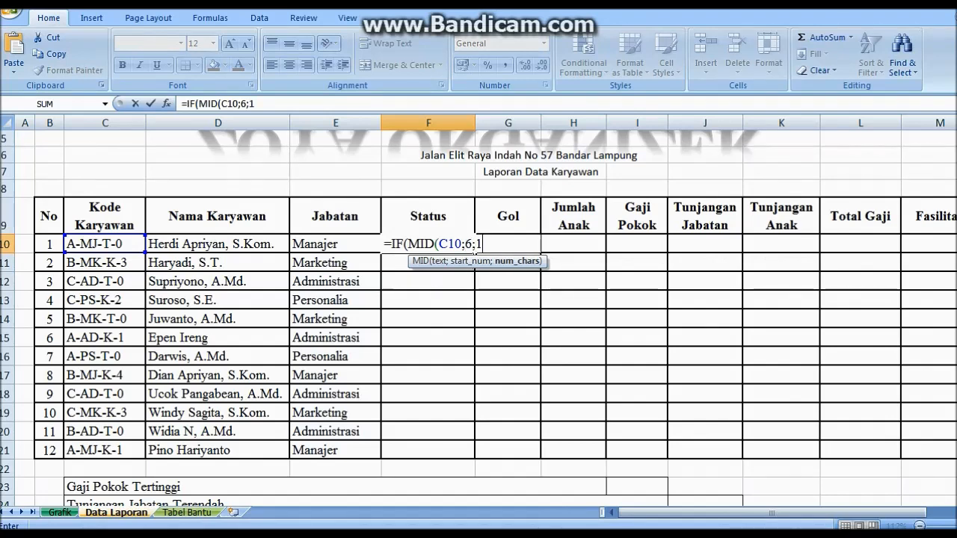
{"action": "type", "text": ")=\""}
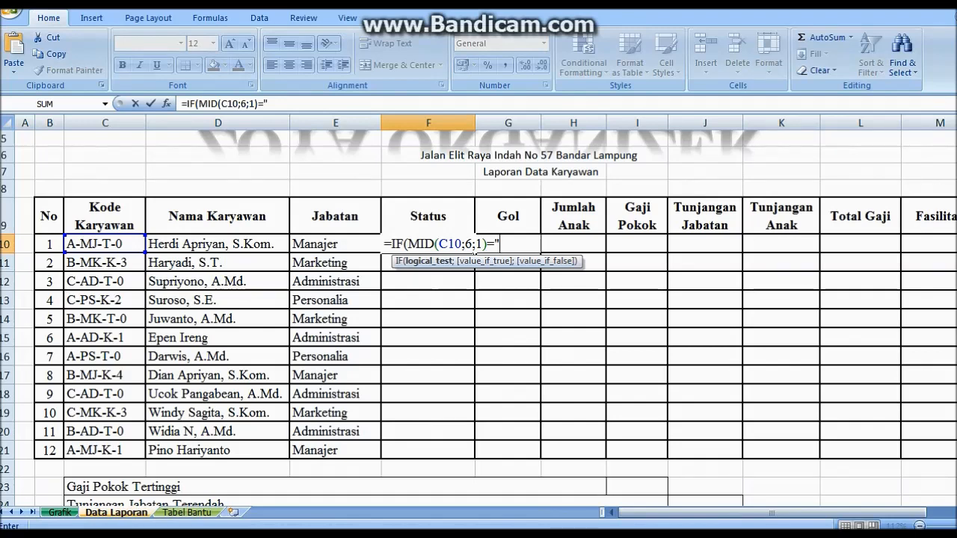
{"action": "type", "text": "T\";\"B"}
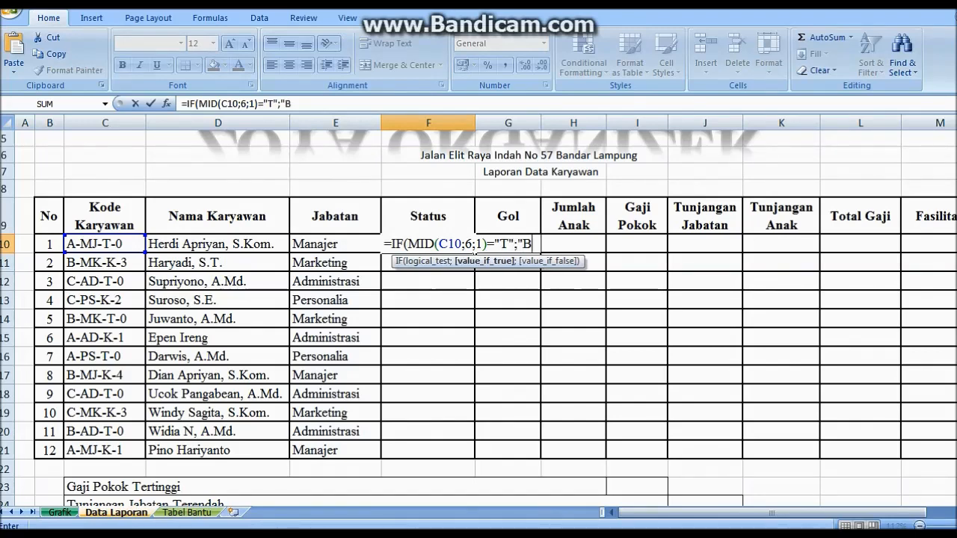
{"action": "type", "text": "elum Menikah\""}
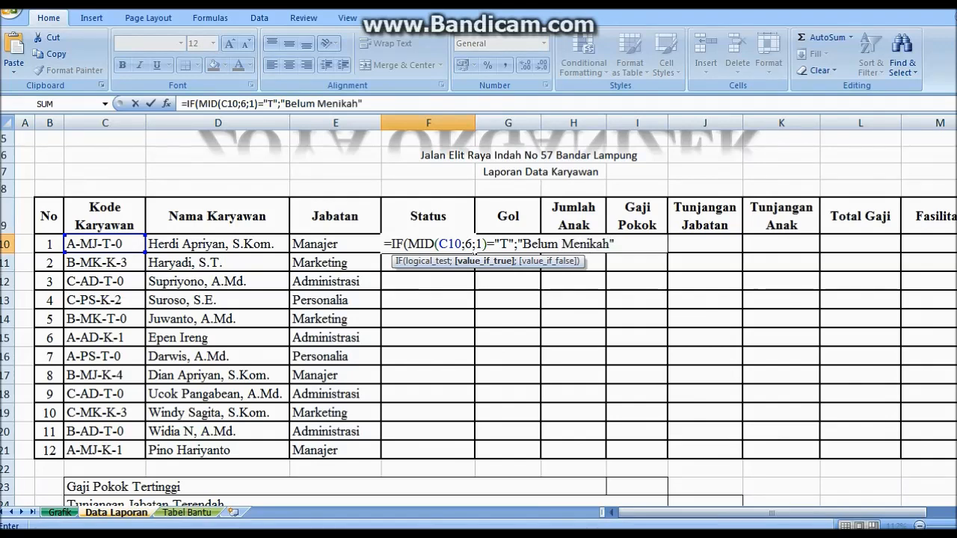
{"action": "type", "text": ";"}
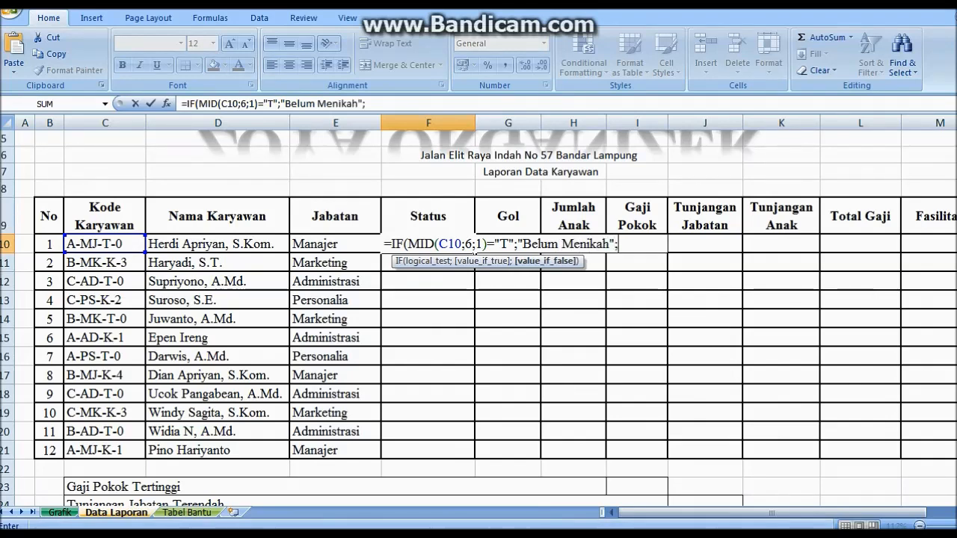
{"action": "type", "text": "IF"}
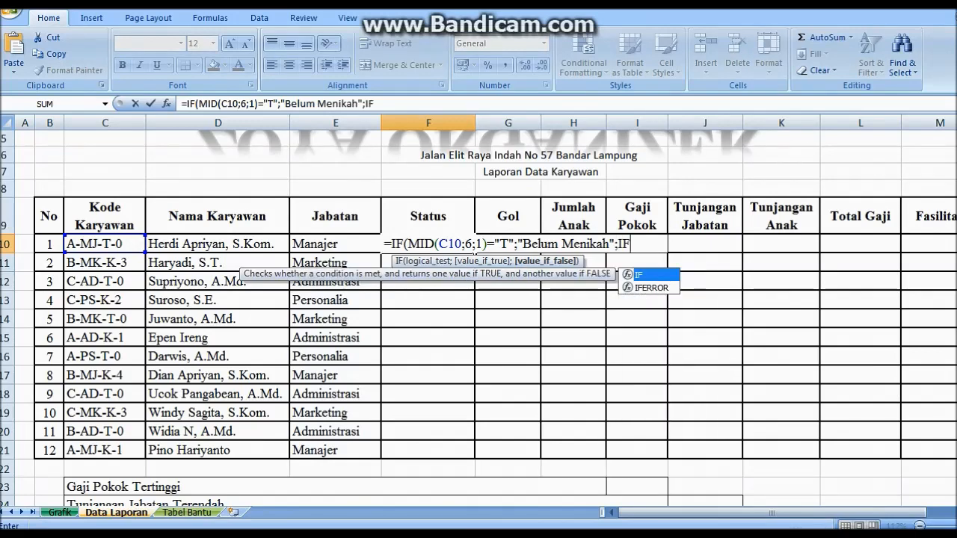
{"action": "type", "text": "(MID("}
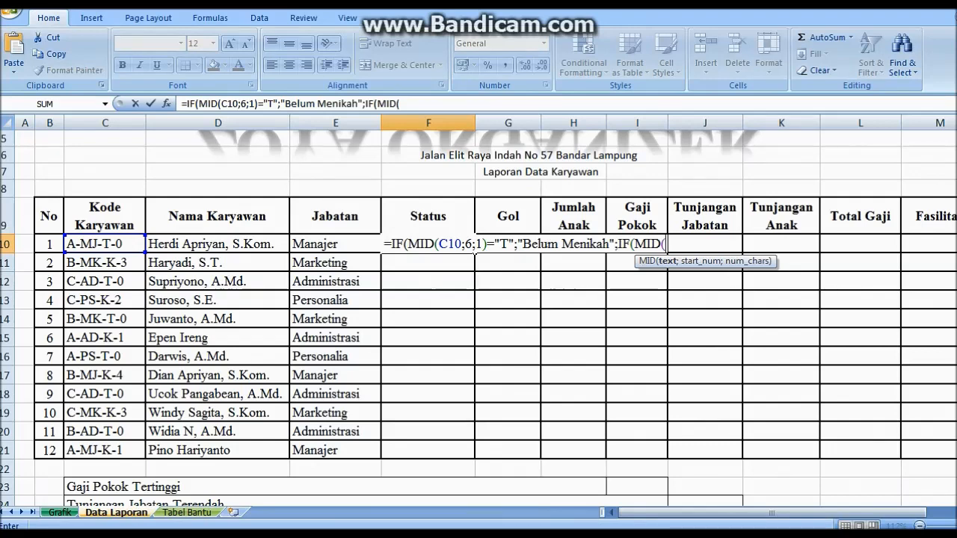
{"action": "key", "text": "Left"}
{"action": "key", "text": "Left"}
{"action": "key", "text": "Left"}
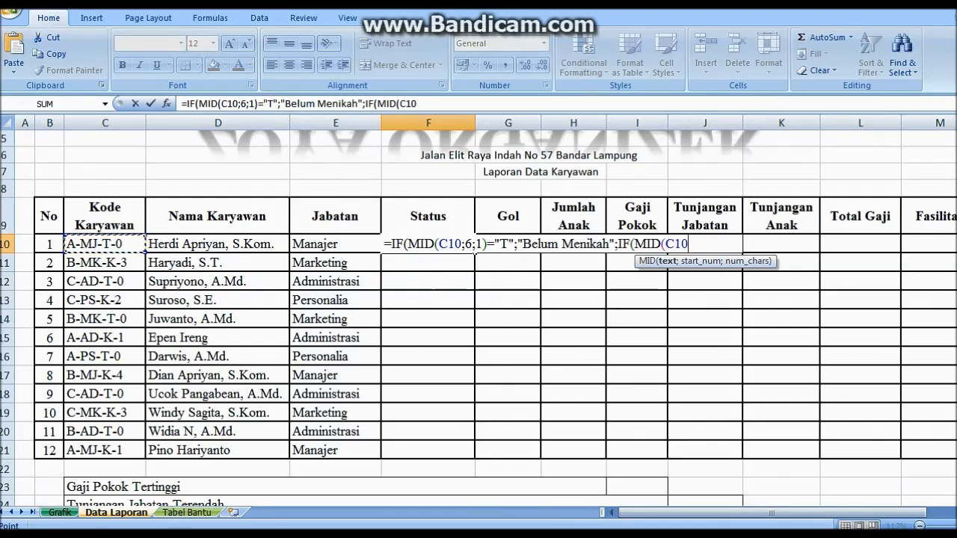
{"action": "type", "text": ";6;1"}
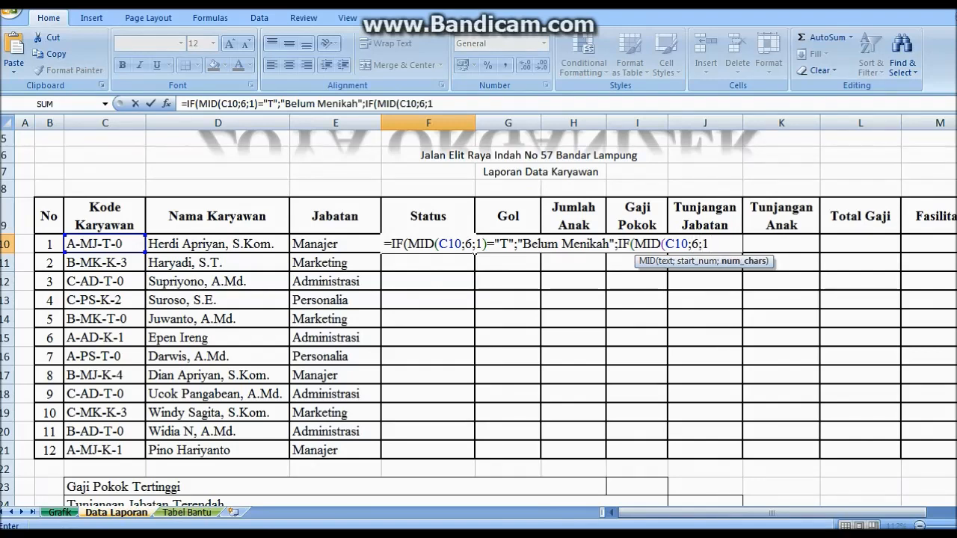
{"action": "type", "text": ")"}
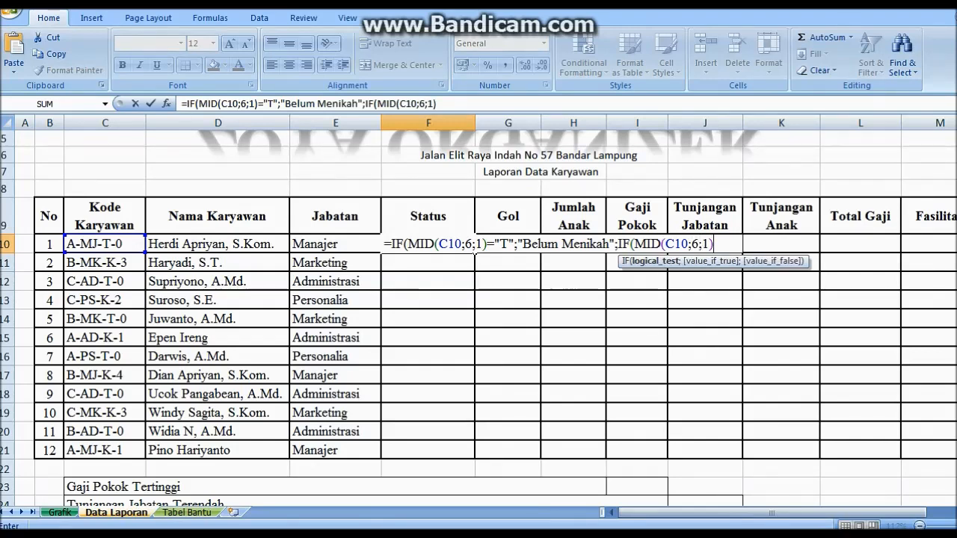
{"action": "type", "text": "=\"K\";\"Menikah"}
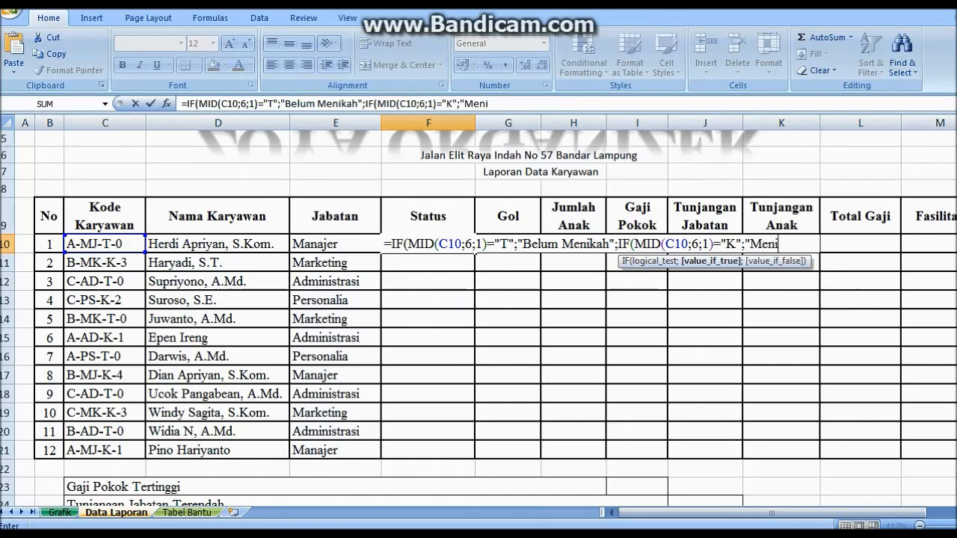
{"action": "type", "text": "\"))"}
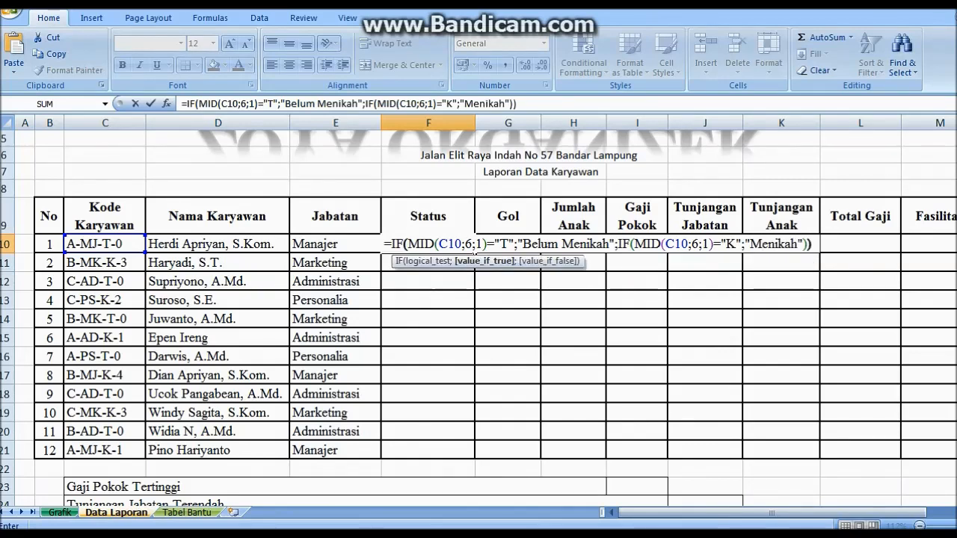
{"action": "key", "text": "Return"}
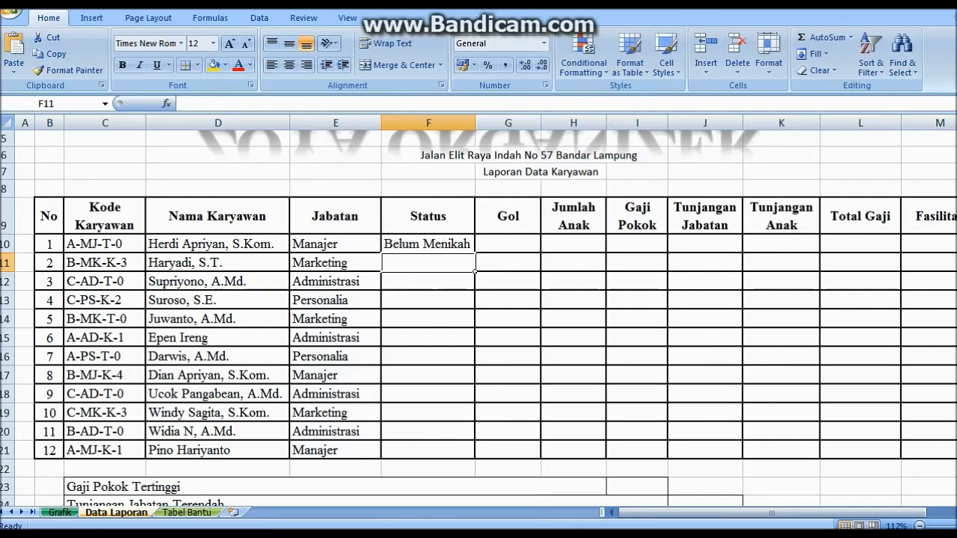
Copy the Status formula down to F21 and widen column F slightly
{"action": "key", "text": "Up"}
{"action": "left_click", "coordinate": [508, 263]}
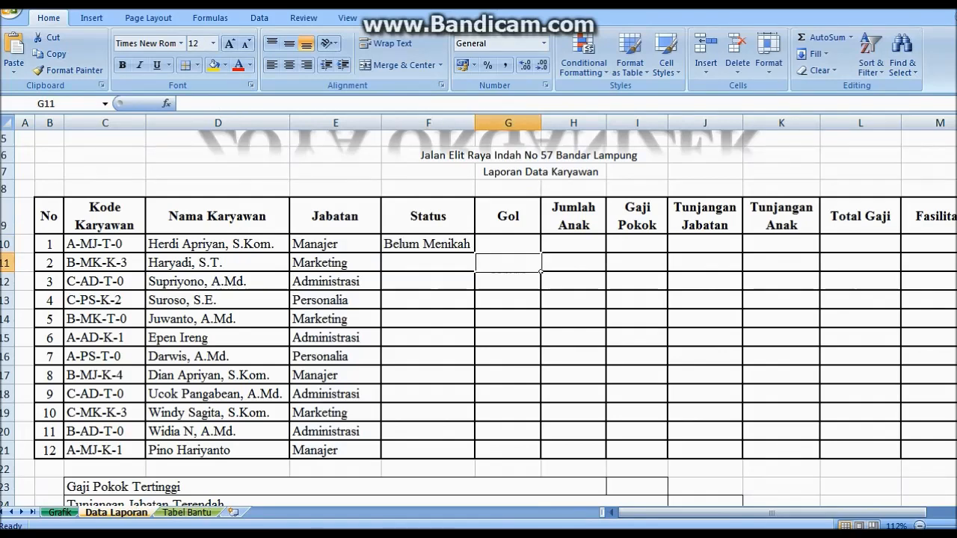
{"action": "left_click", "coordinate": [428, 244]}
{"action": "double_click", "coordinate": [475, 252]}
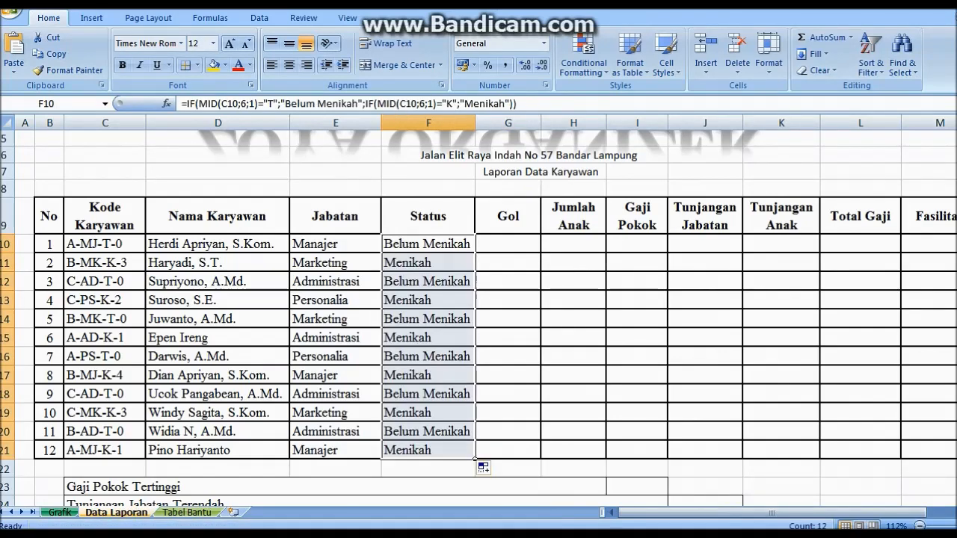
{"action": "left_click", "coordinate": [508, 263]}
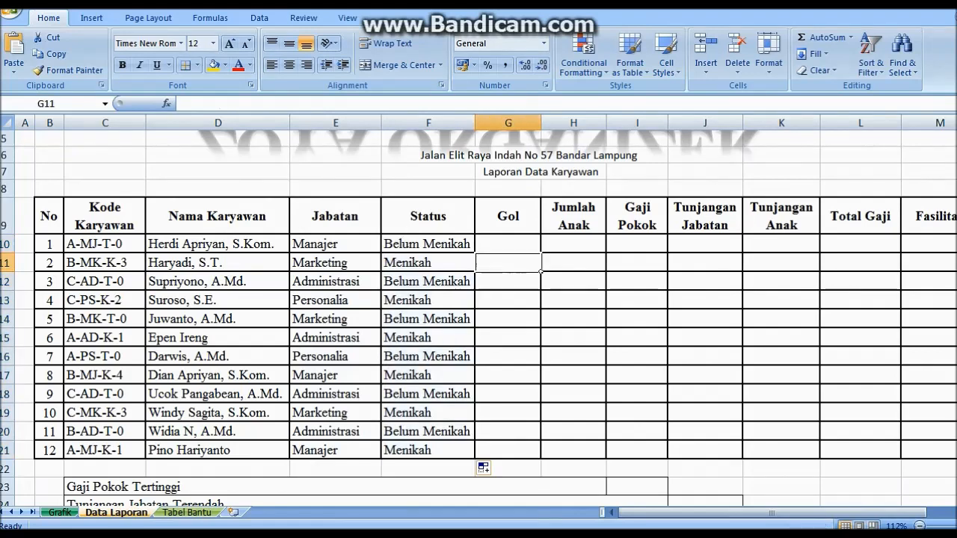
{"action": "left_click", "coordinate": [428, 123]}
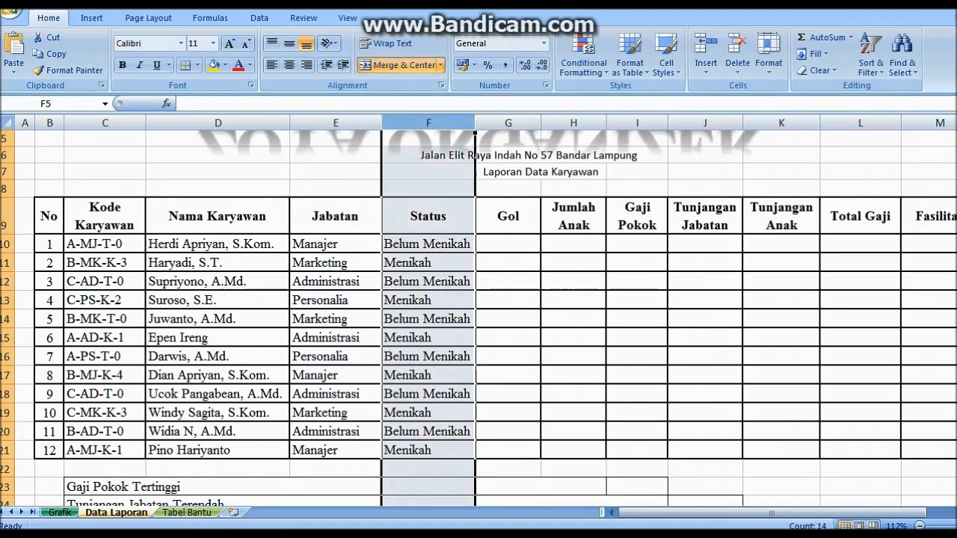
{"action": "left_click_drag", "start_coordinate": [474, 131], "coordinate": [480, 132]}
Fill G10:G21 with =LEFT(C10;1) and centre all of the sheet's contents
{"action": "left_click", "coordinate": [545, 252]}
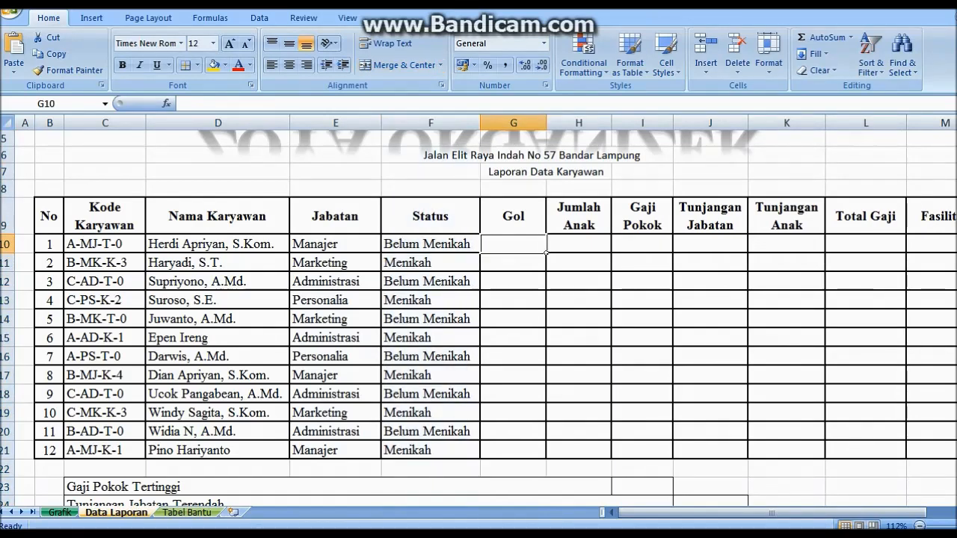
{"action": "type", "text": "=LE"}
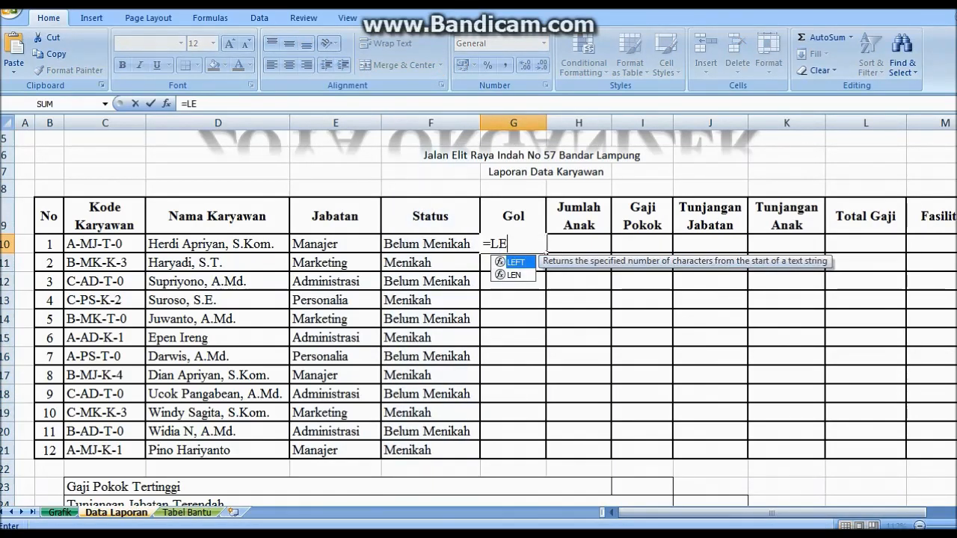
{"action": "type", "text": "FT("}
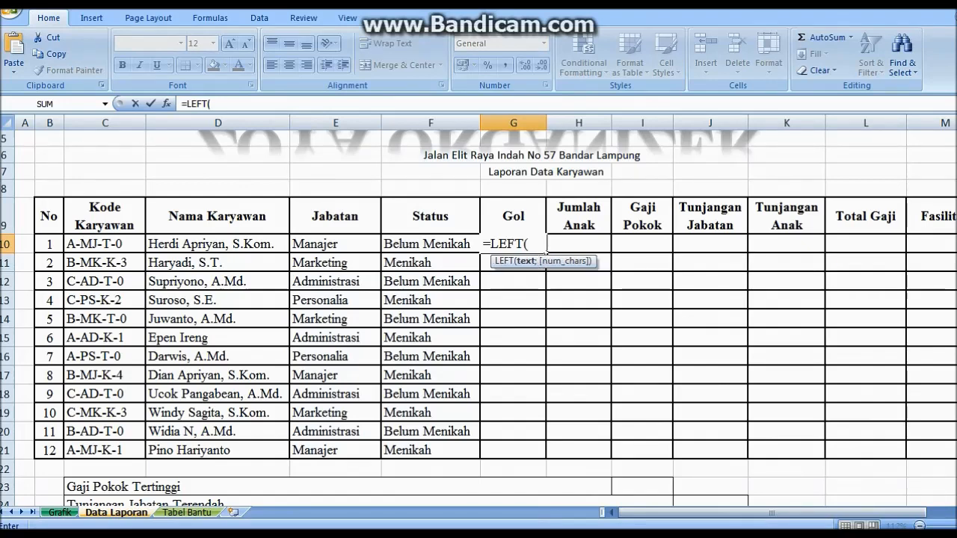
{"action": "left_click", "coordinate": [104, 244]}
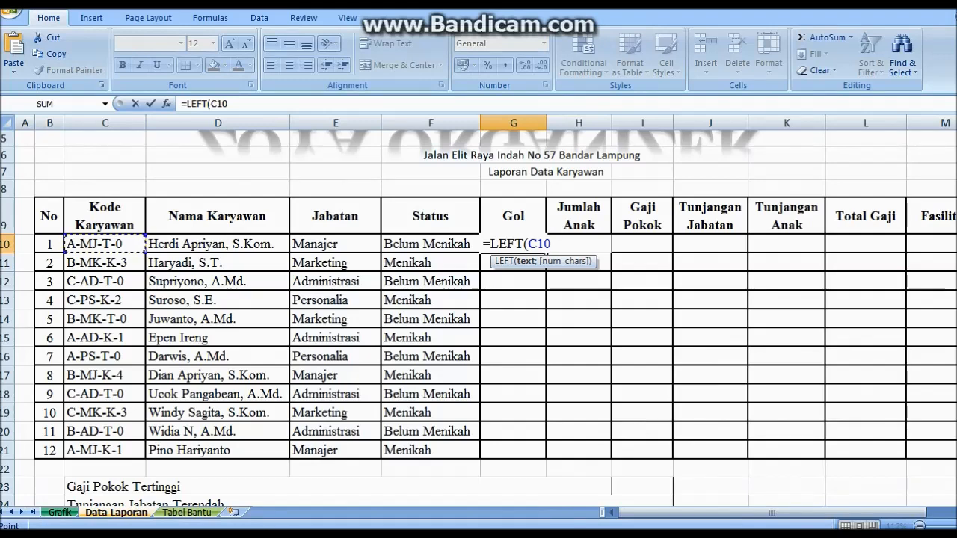
{"action": "type", "text": ";1)"}
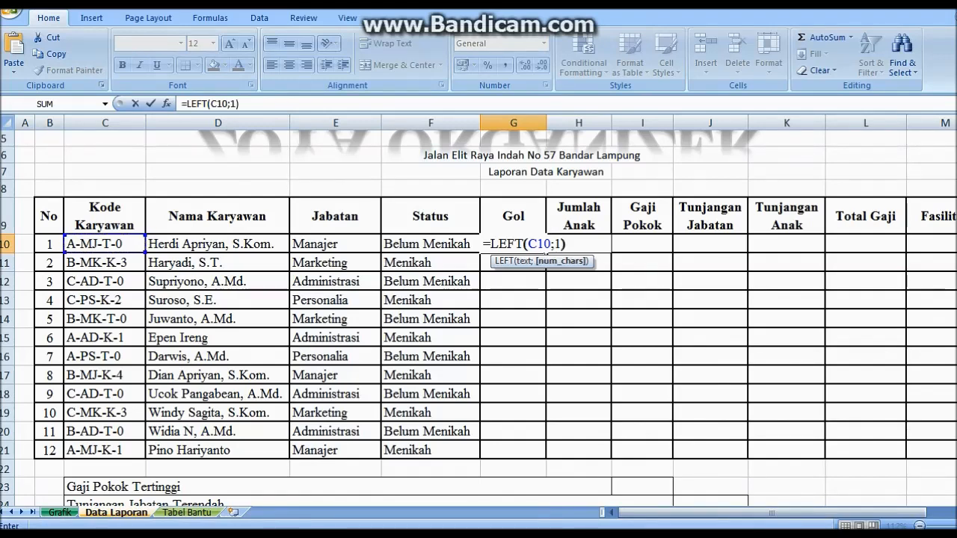
{"action": "key", "text": "Return"}
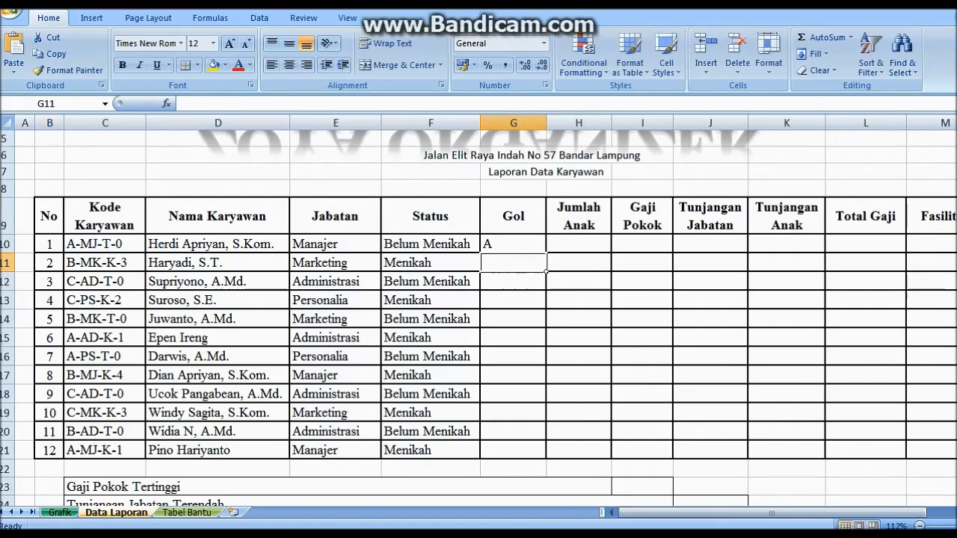
{"action": "left_click", "coordinate": [514, 244]}
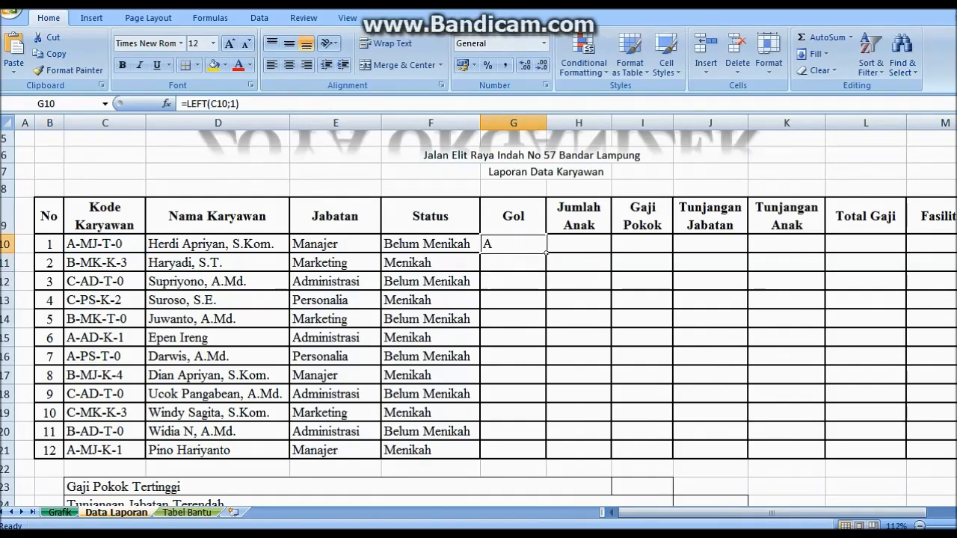
{"action": "left_click_drag", "start_coordinate": [546, 252], "coordinate": [546, 459]}
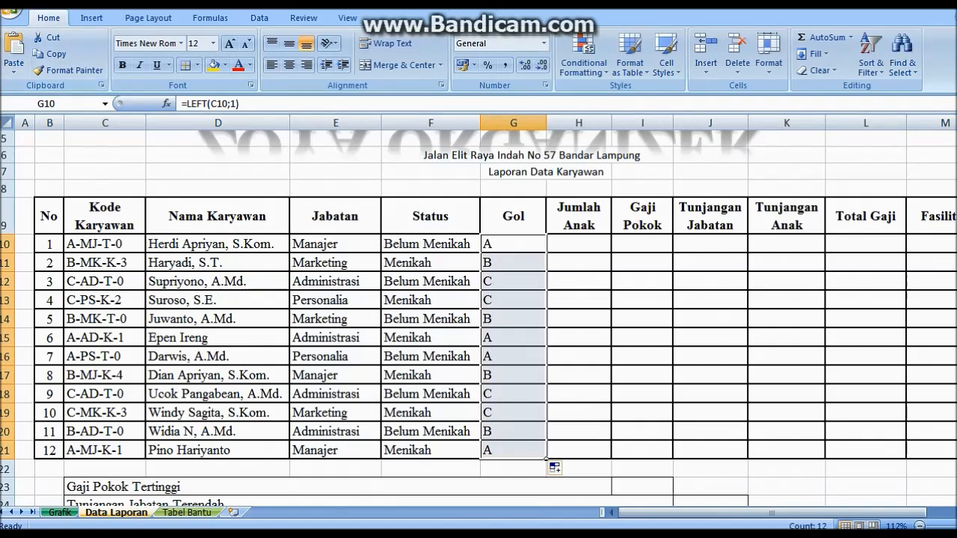
{"action": "left_click", "coordinate": [7, 123]}
{"action": "left_click", "coordinate": [289, 65]}
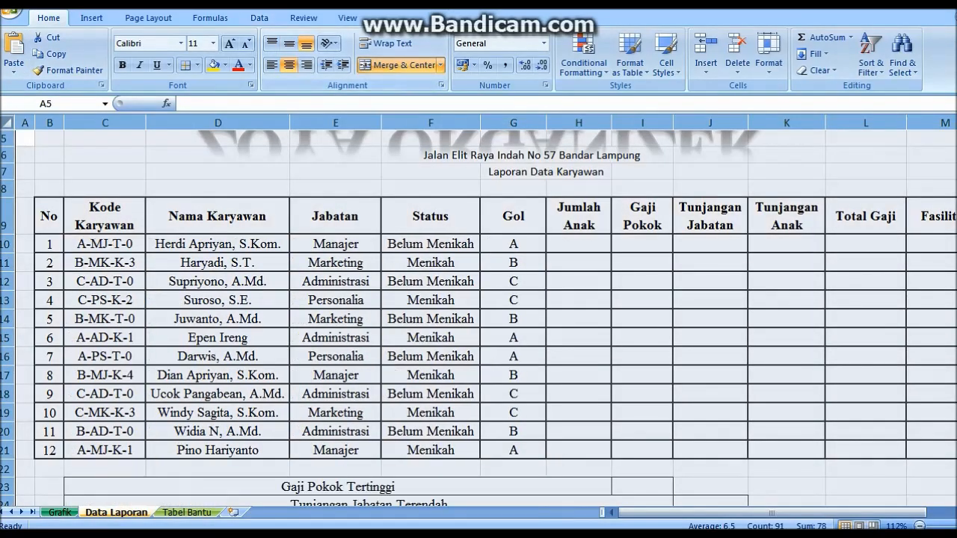
Fill H10:H21 with =VALUE(RIGHT(C10;1)), fixing a stray apostrophe in the formula
{"action": "left_click", "coordinate": [579, 244]}
{"action": "type", "text": "="}
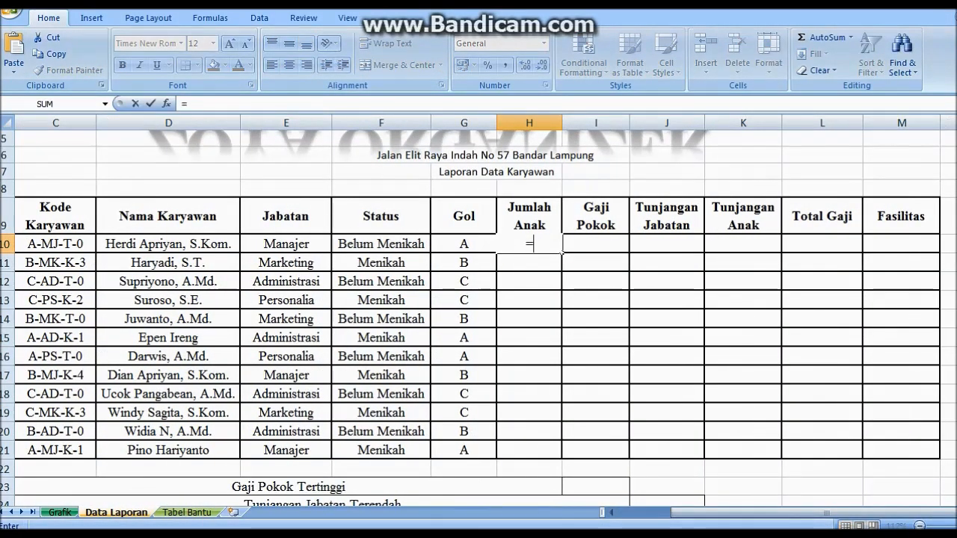
{"action": "type", "text": "VALU"}
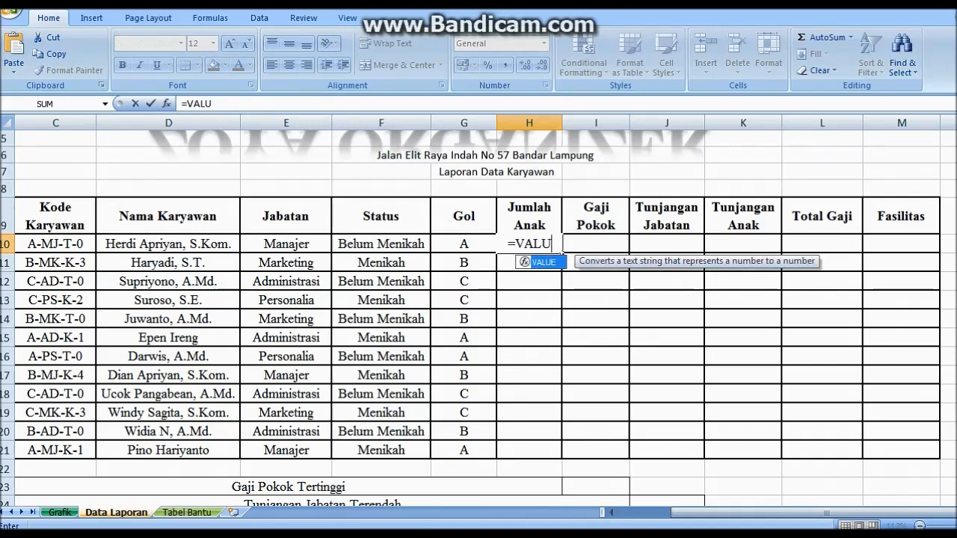
{"action": "type", "text": "E(RI"}
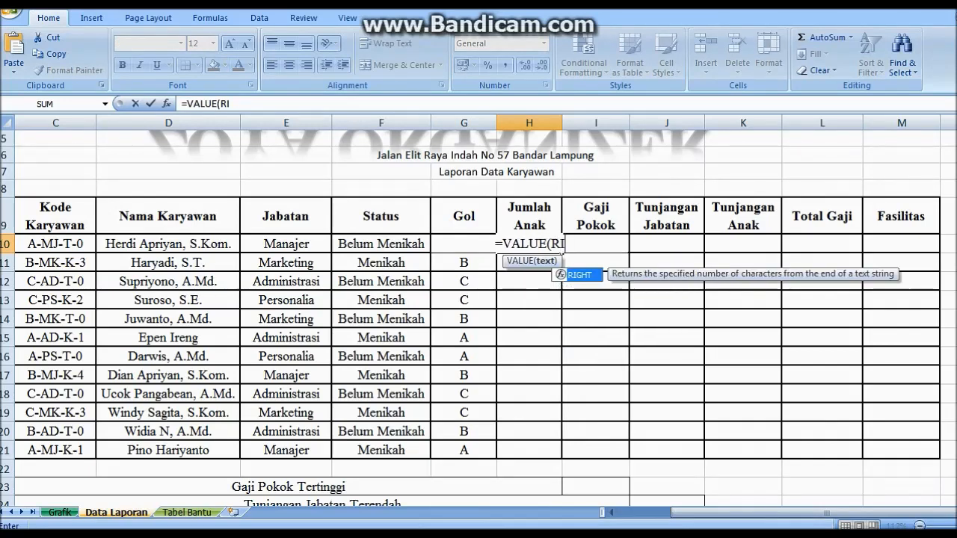
{"action": "type", "text": "GHT("}
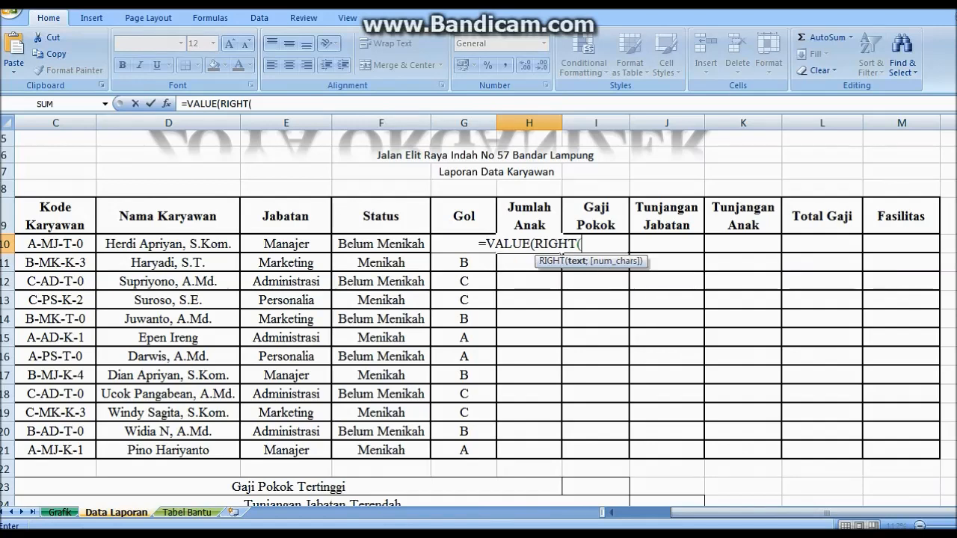
{"action": "type", "text": "C10'"}
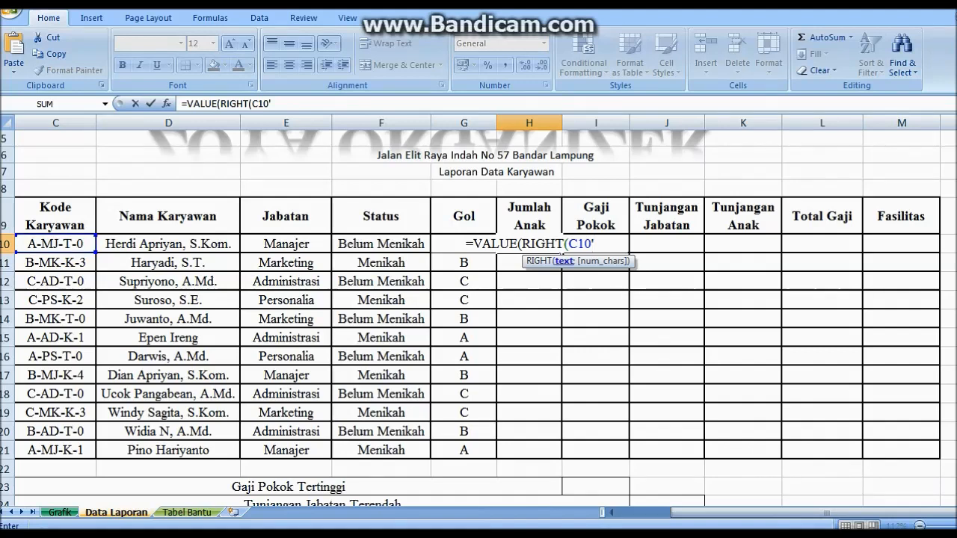
{"action": "key", "text": "F2"}
{"action": "key", "text": "BackSpace"}
{"action": "type", "text": ";1)"}
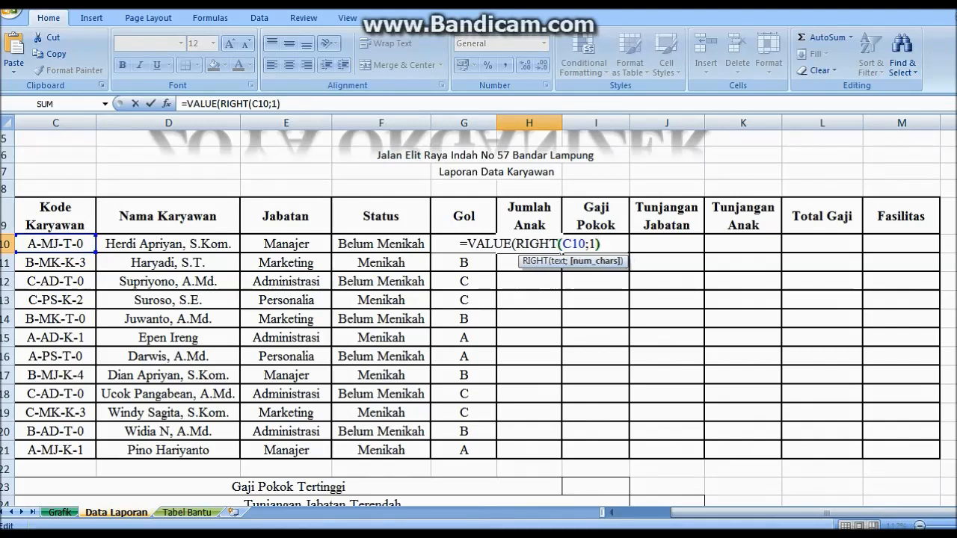
{"action": "key", "text": "Return"}
{"action": "key", "text": "Return"}
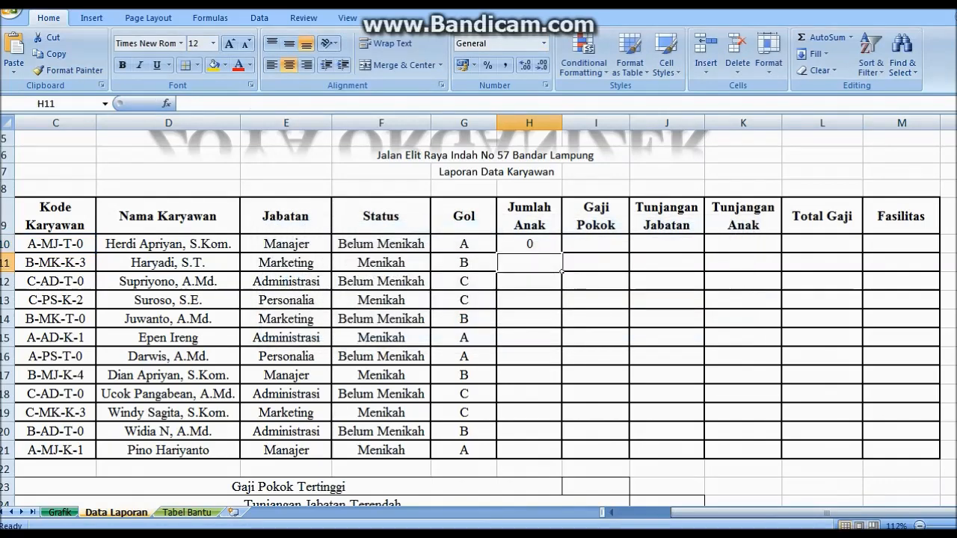
{"action": "left_click", "coordinate": [530, 244]}
{"action": "double_click", "coordinate": [561, 253]}
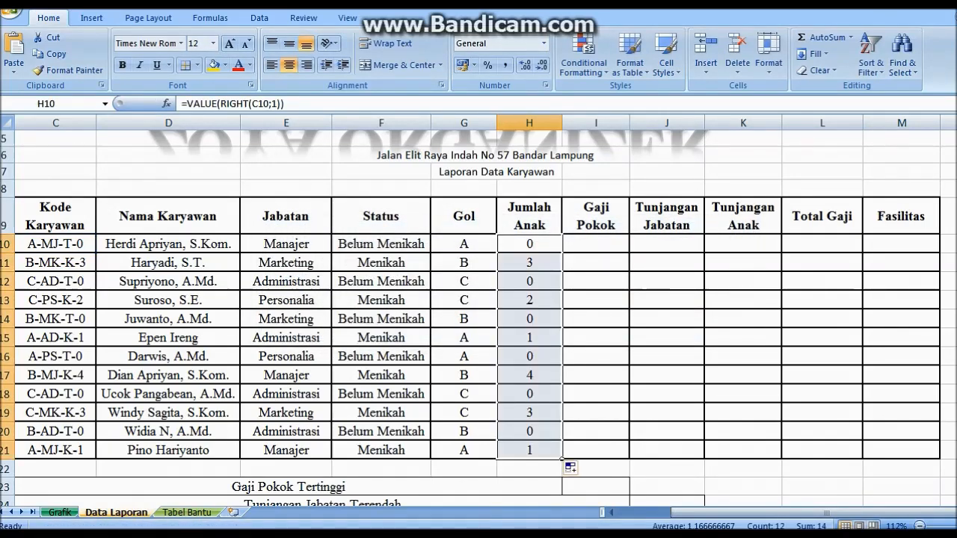
{"action": "left_click", "coordinate": [566, 248]}
{"action": "left_click", "coordinate": [181, 103]}
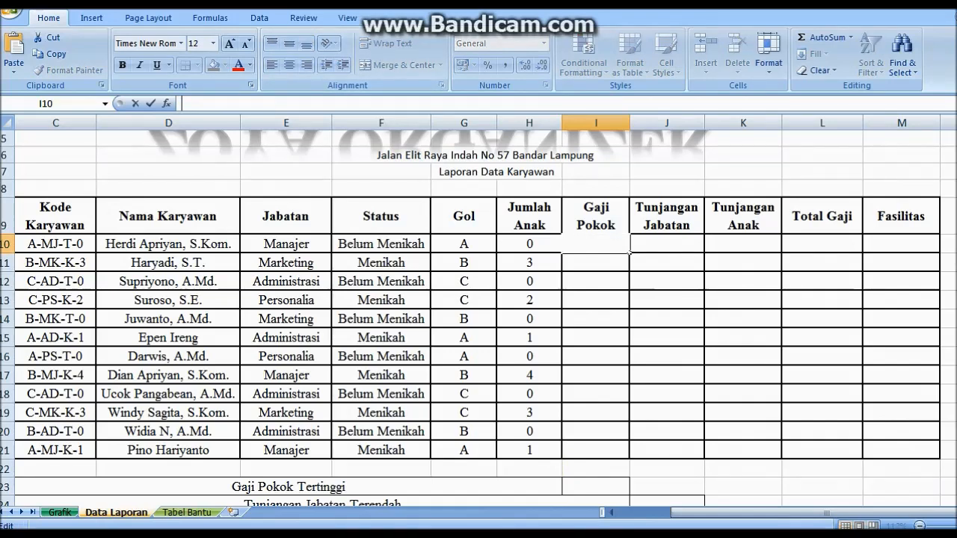
In I10, start a VLOOKUP of MID(C10;3;2) in table V
{"action": "type", "text": "="}
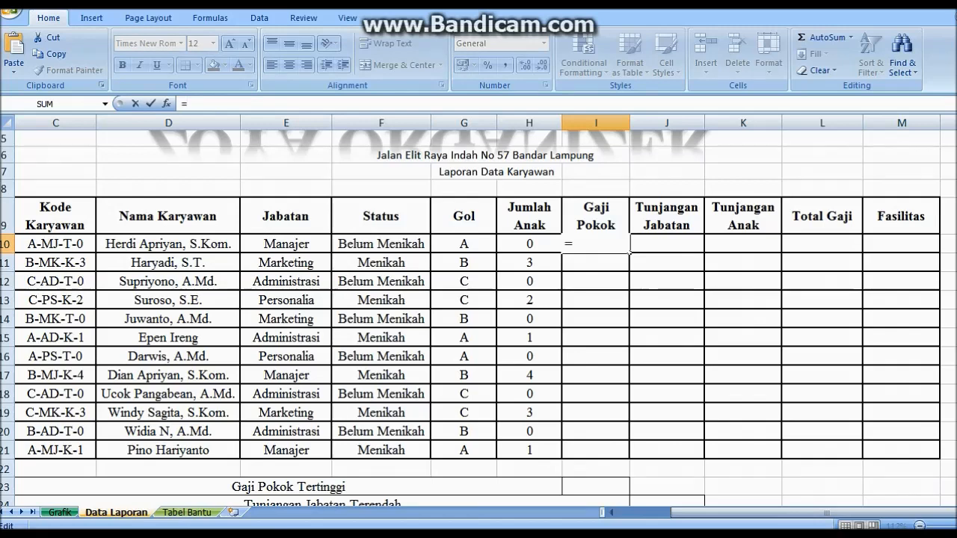
{"action": "type", "text": "VLOO"}
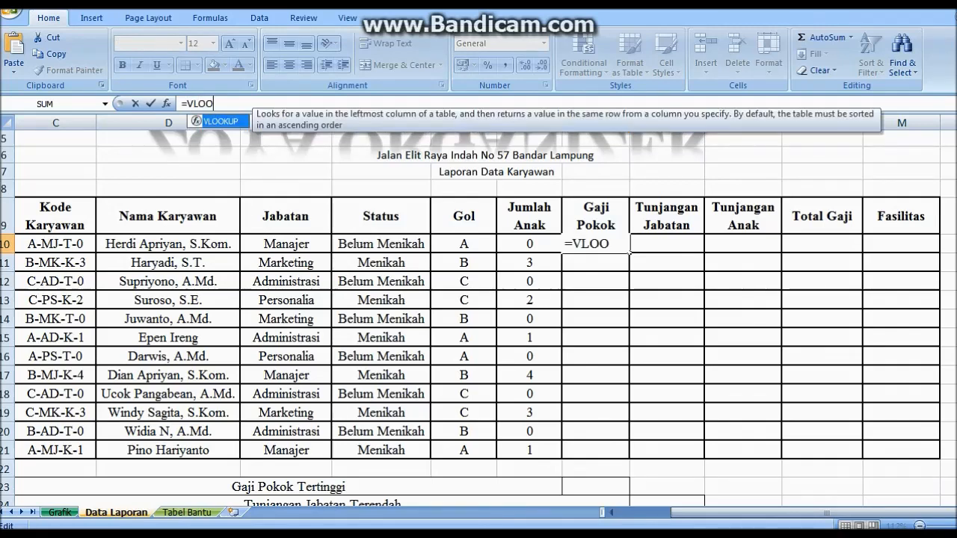
{"action": "type", "text": "KUP("}
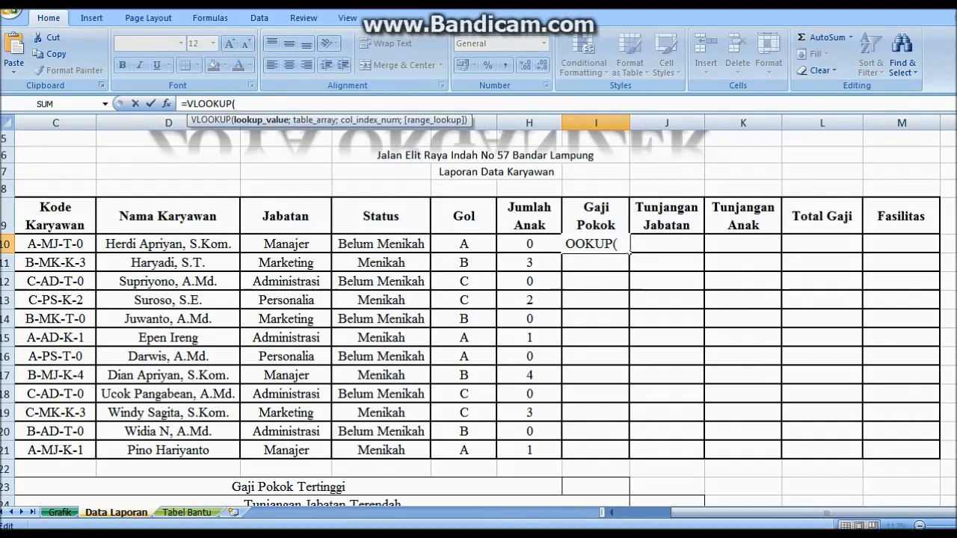
{"action": "type", "text": "MID("}
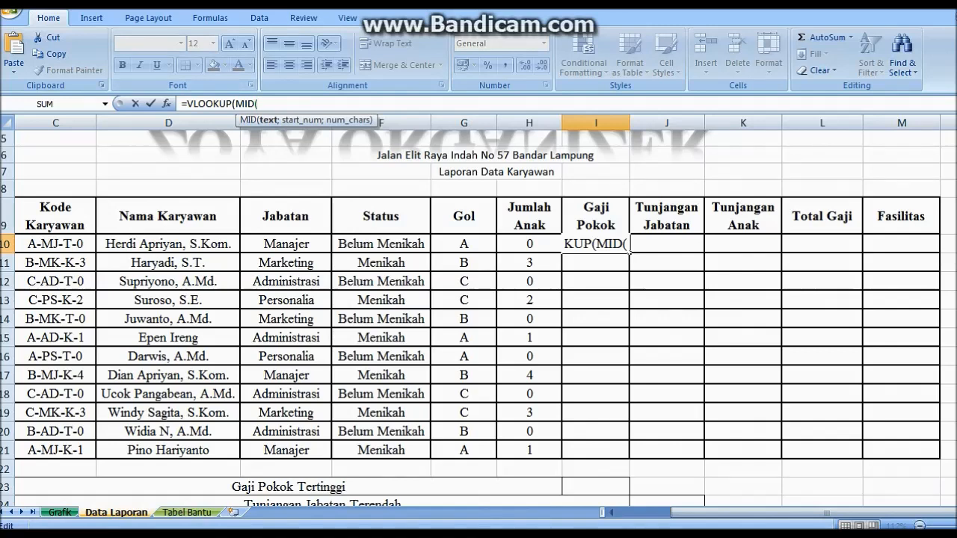
{"action": "left_click", "coordinate": [55, 244]}
{"action": "type", "text": ";3;2"}
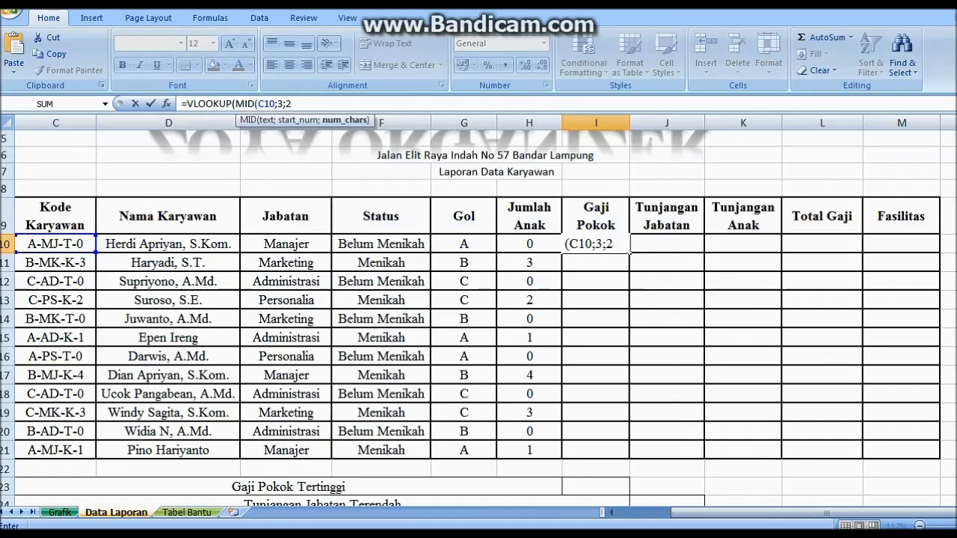
{"action": "type", "text": ")"}
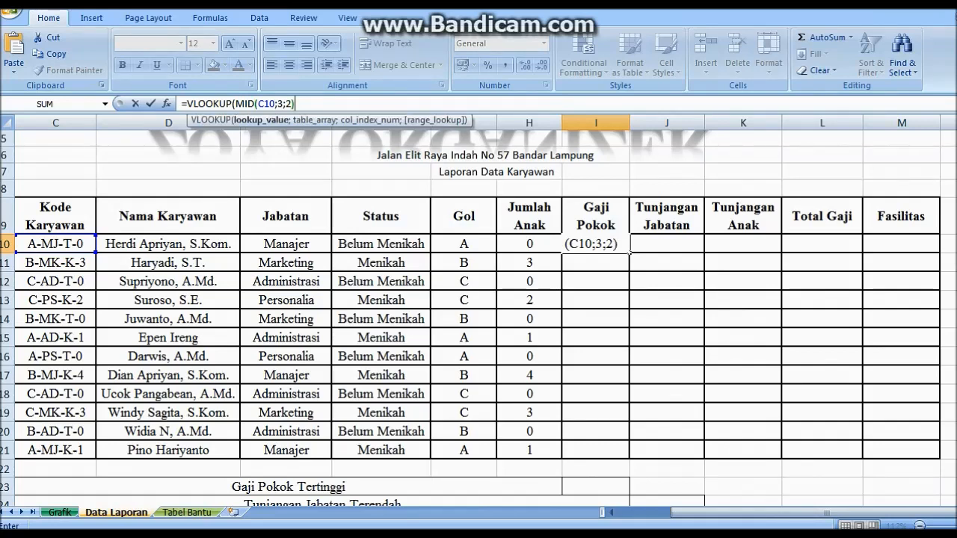
{"action": "type", "text": "V"}
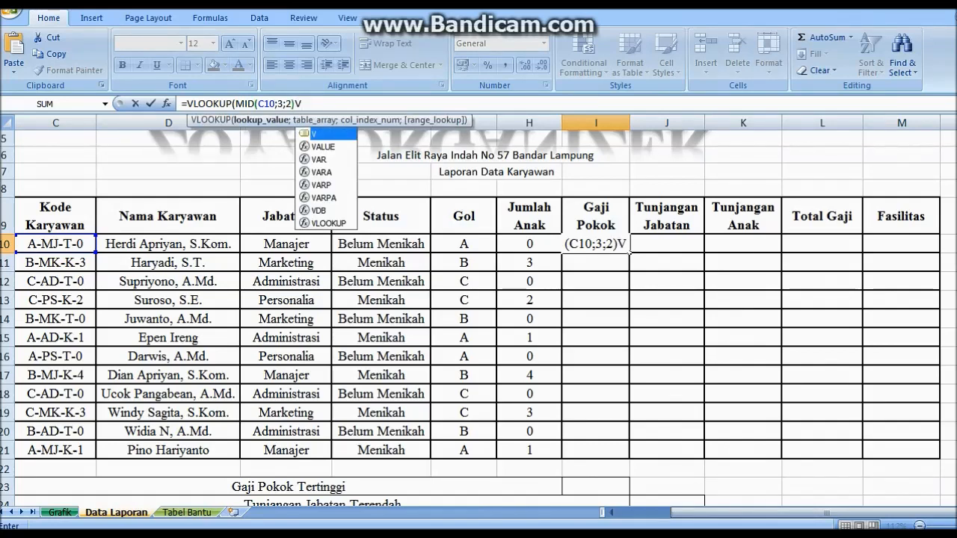
{"action": "key", "text": "BackSpace"}
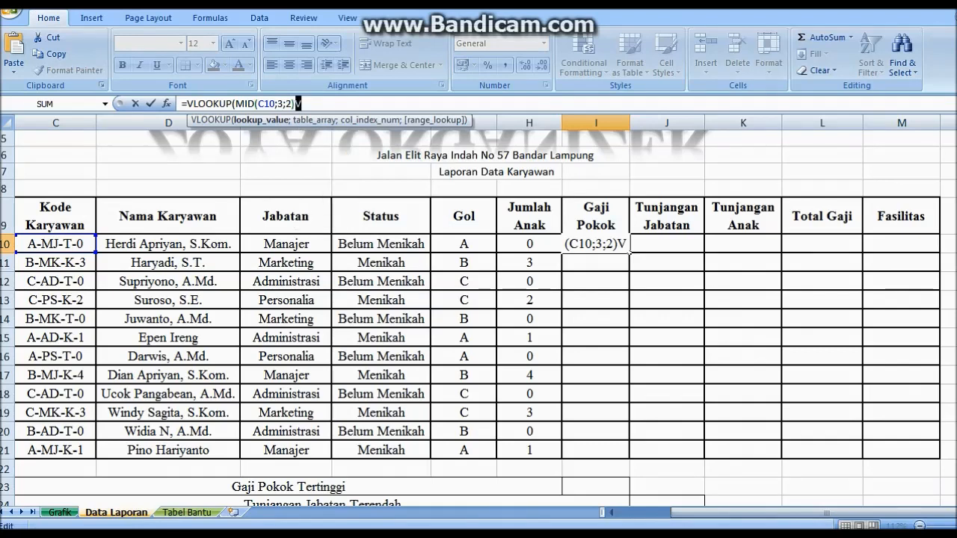
{"action": "type", "text": ";V;"}
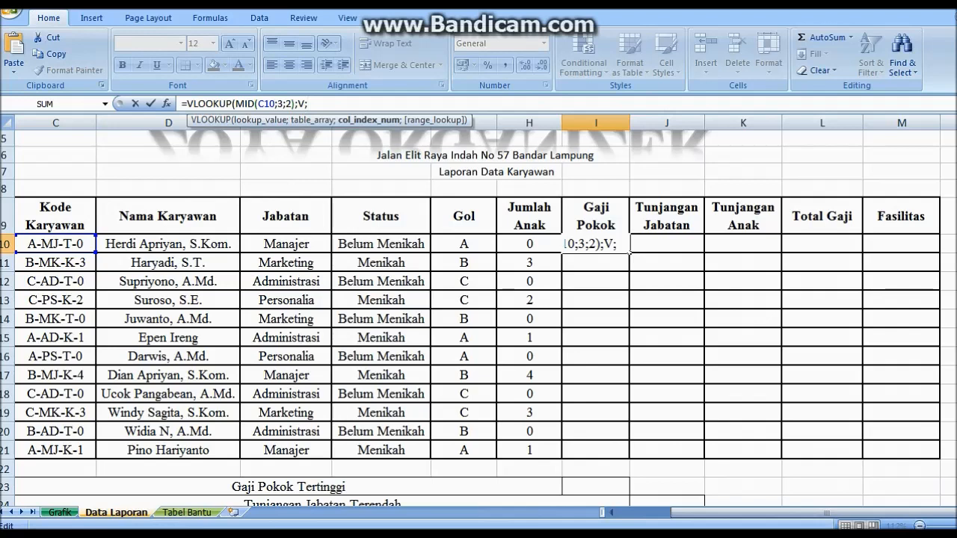
{"action": "type", "text": "IF("}
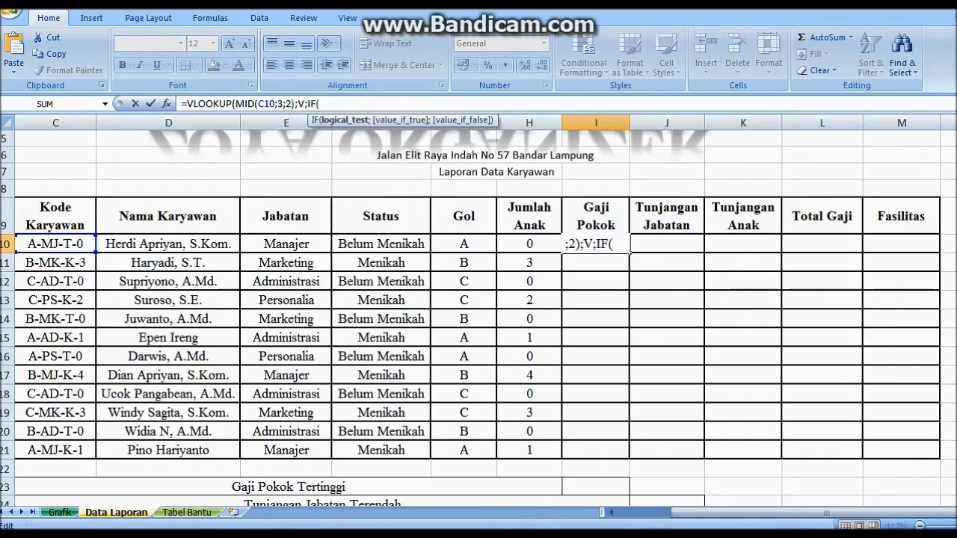
Finish the lookup with column IF(G10="A";3;IF(G10="B";4;5)) and exact match 0
{"action": "left_click", "coordinate": [464, 244]}
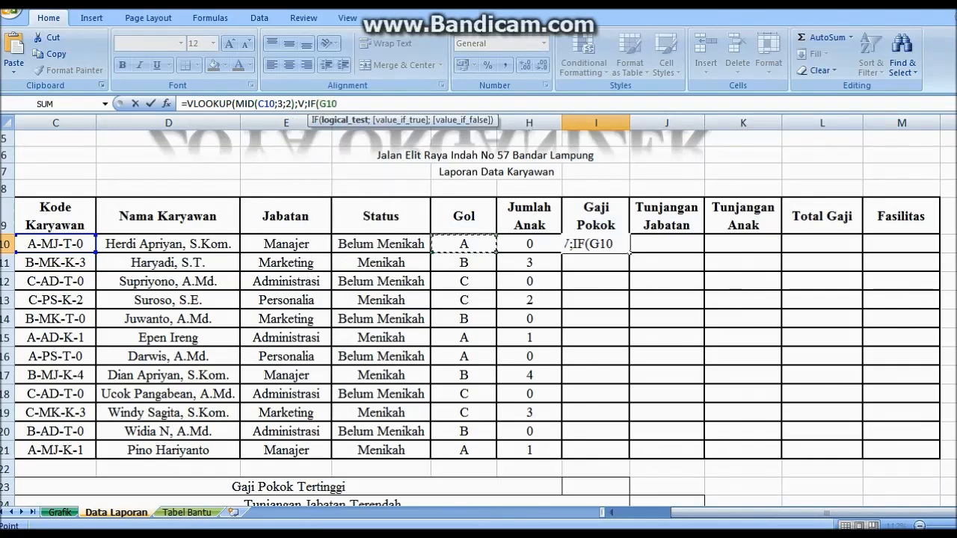
{"action": "type", "text": "=\"A"}
{"action": "type", "text": "\""}
{"action": "type", "text": ";3"}
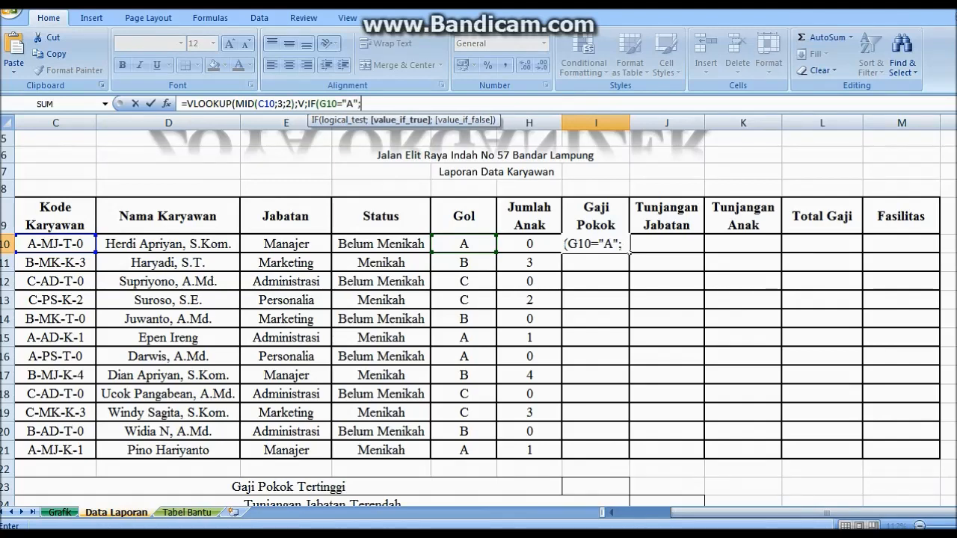
{"action": "type", "text": ";"}
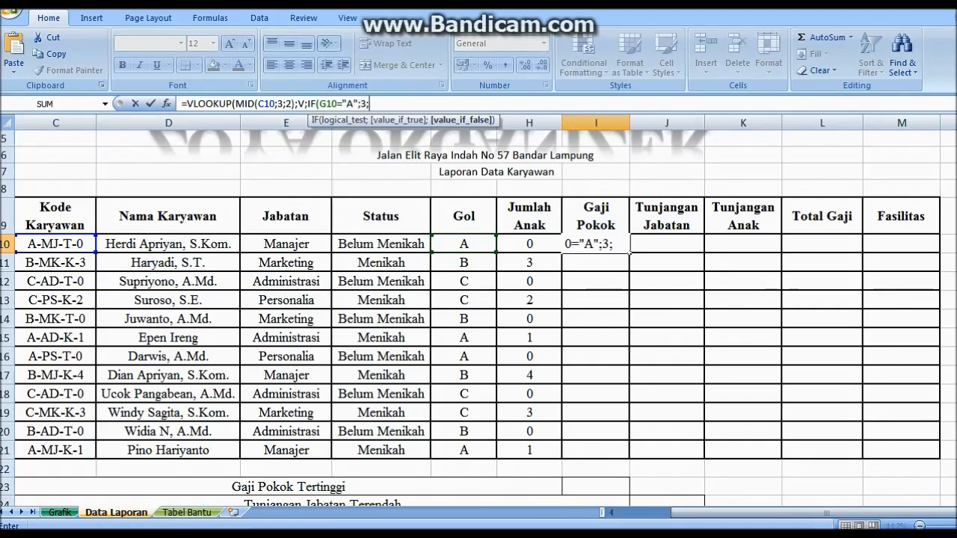
{"action": "type", "text": "IF"}
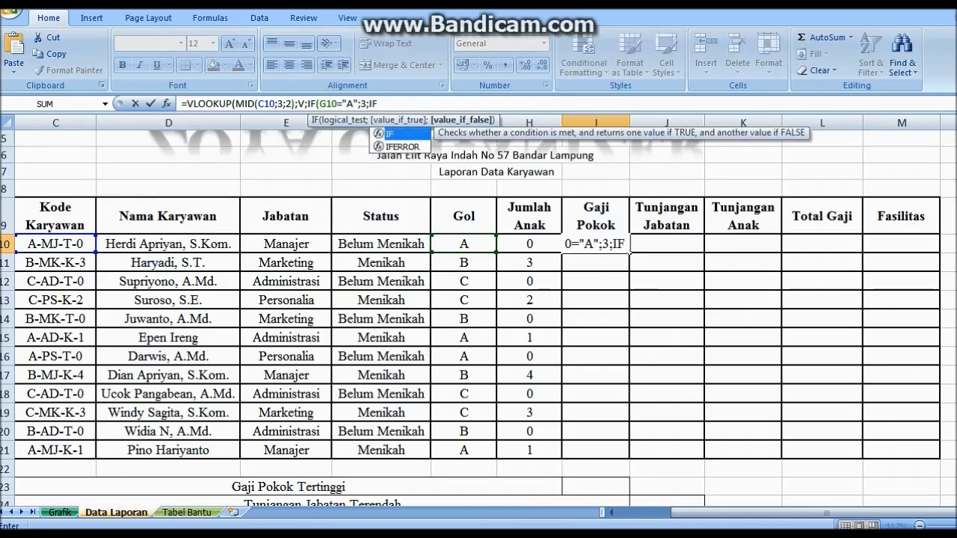
{"action": "type", "text": "("}
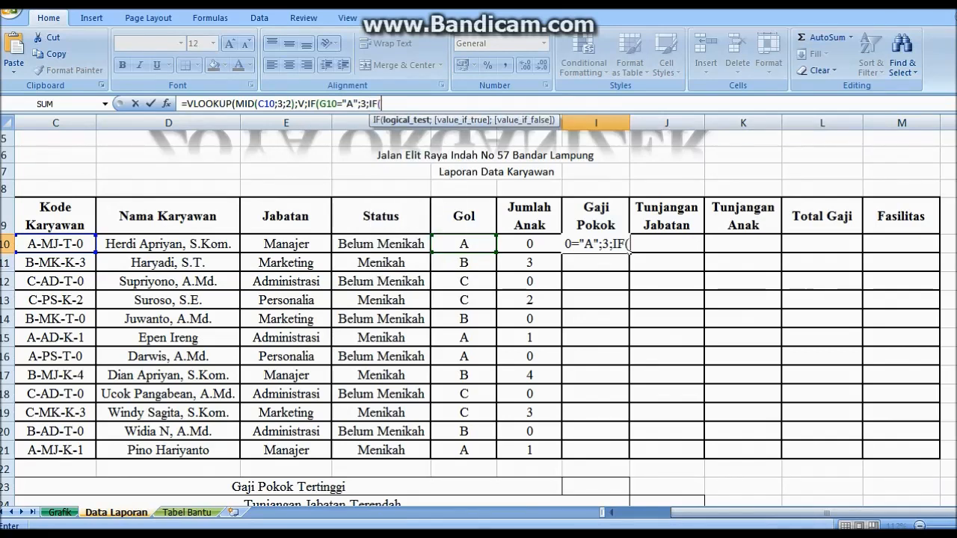
{"action": "left_click", "coordinate": [463, 244]}
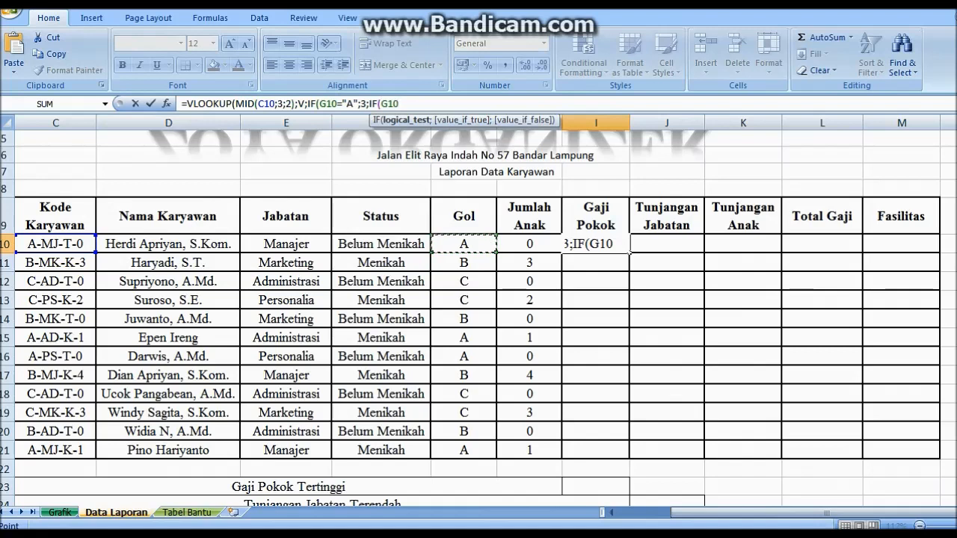
{"action": "type", "text": "=\"B\""}
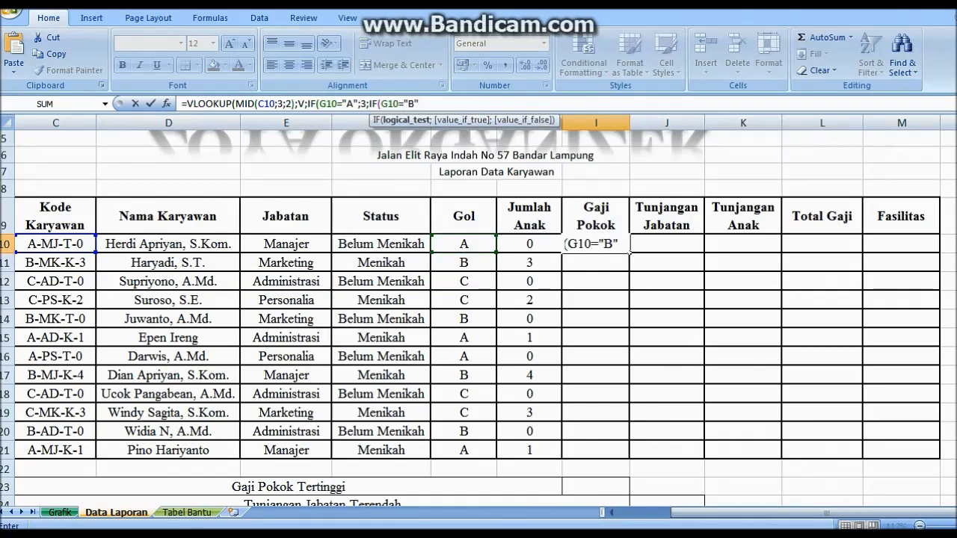
{"action": "type", "text": ";"}
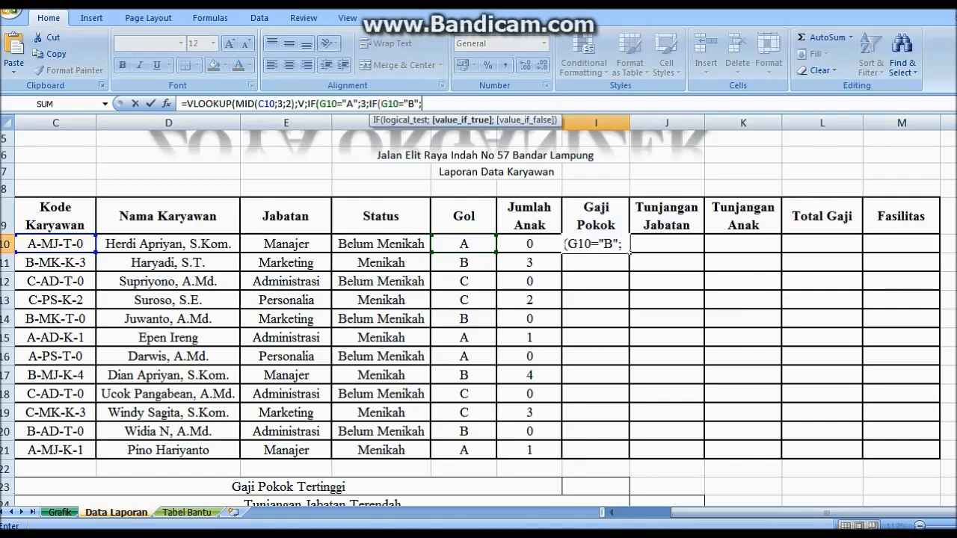
{"action": "type", "text": "4;5"}
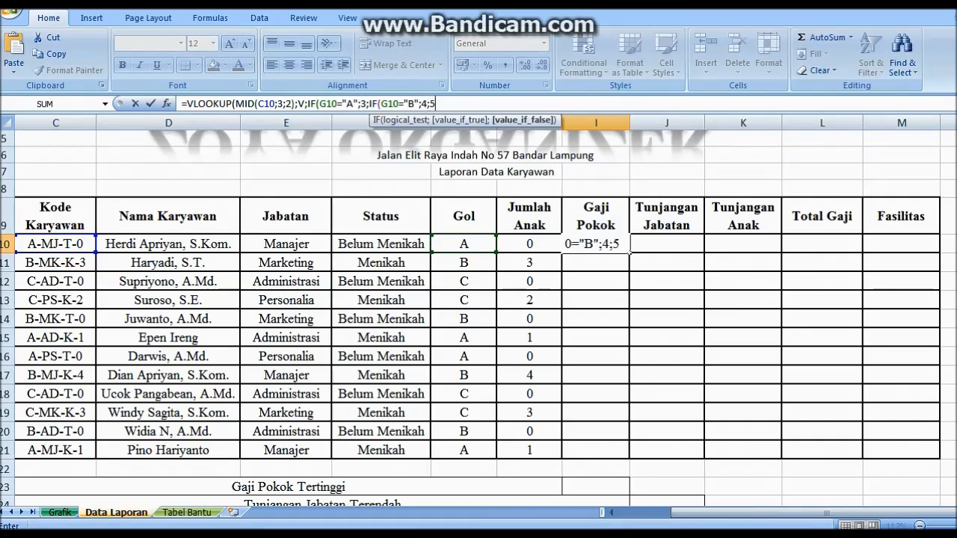
{"action": "type", "text": "))"}
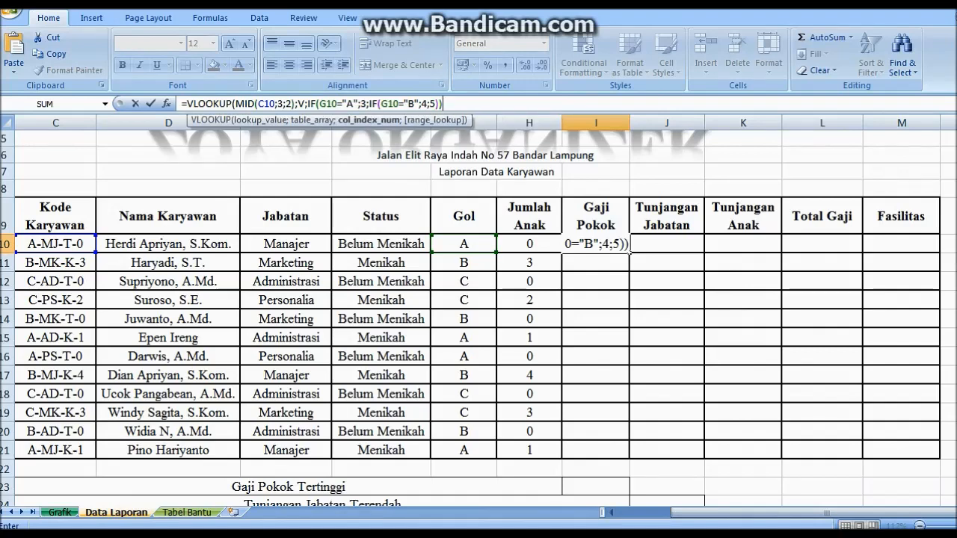
{"action": "type", "text": "0"}
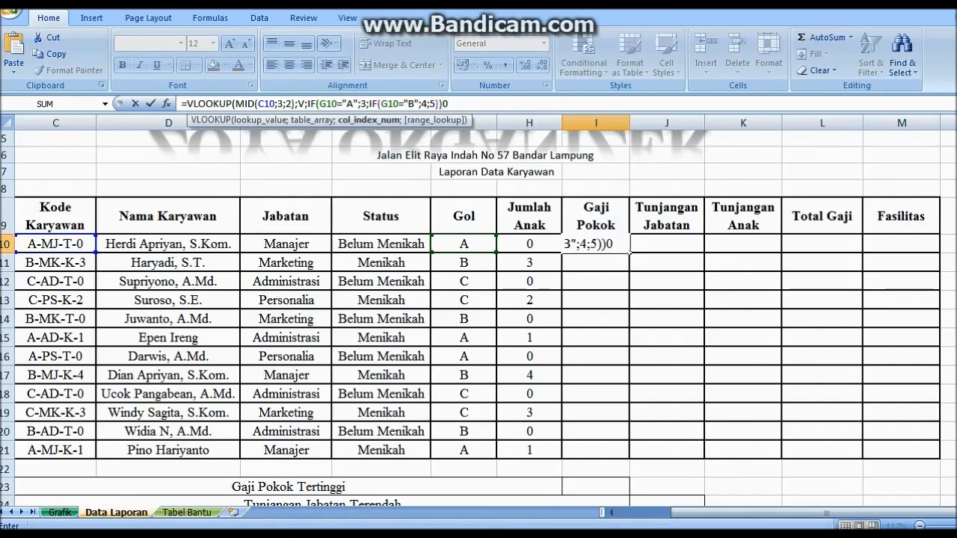
{"action": "key", "text": "BackSpace"}
{"action": "type", "text": ";)"}
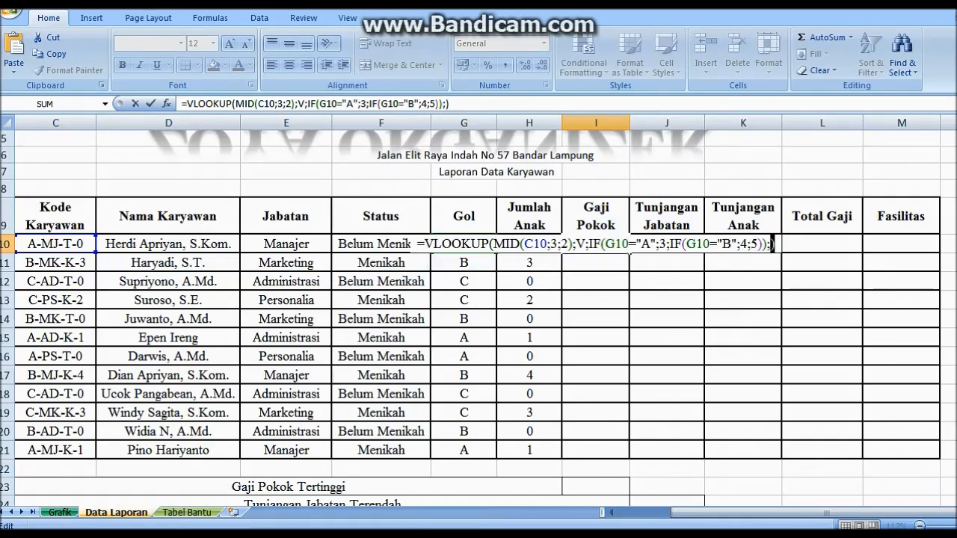
{"action": "key", "text": "Left"}
{"action": "type", "text": "0"}
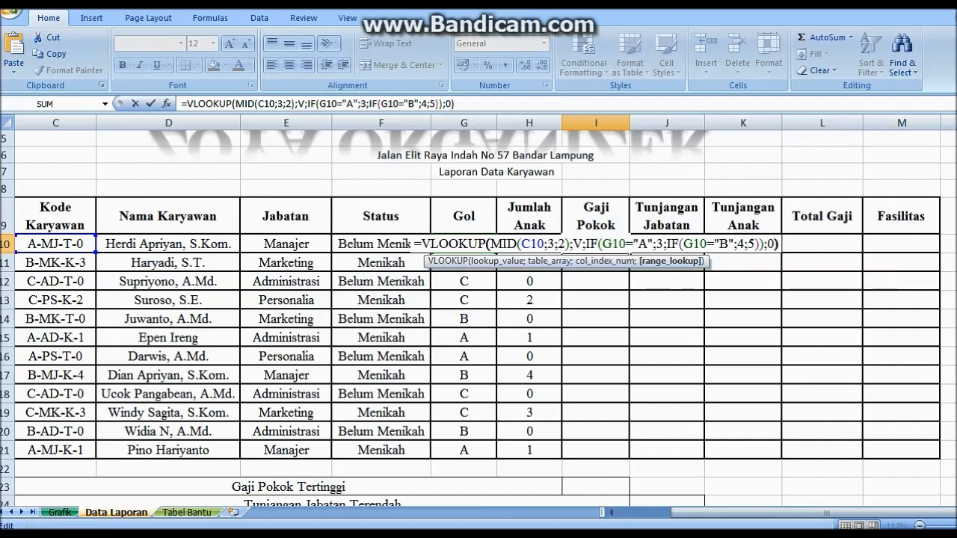
{"action": "key", "text": "Return"}
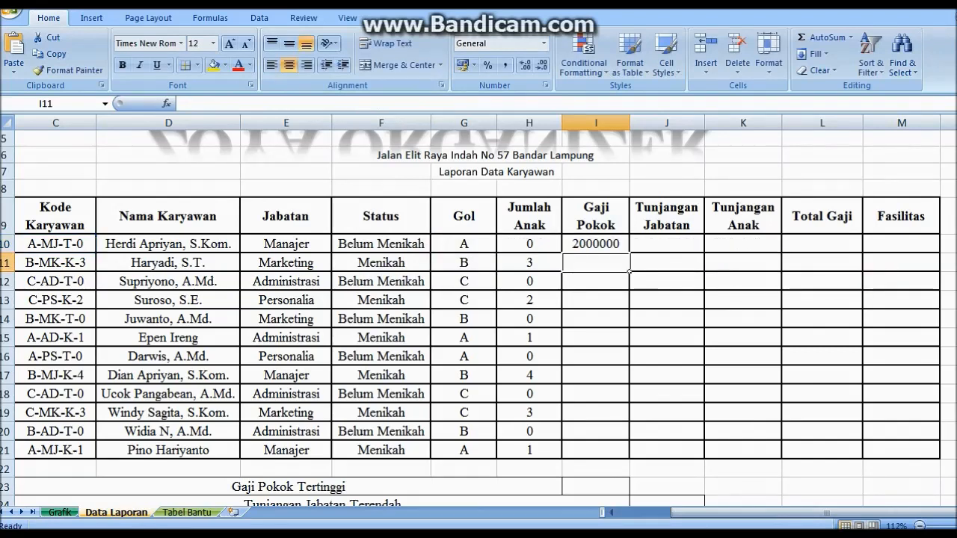
Copy the Gaji Pokok formula down to I21
{"action": "left_click", "coordinate": [627, 249]}
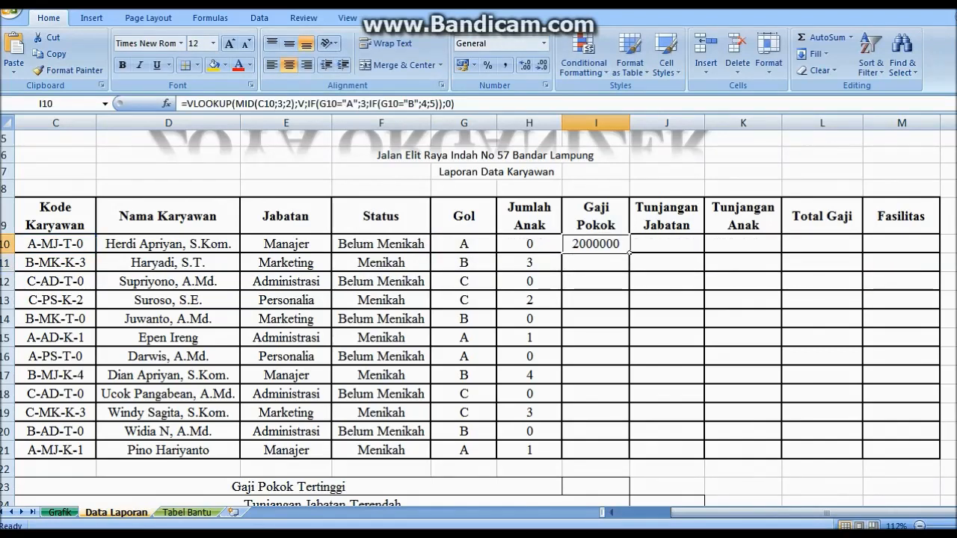
{"action": "left_click_drag", "start_coordinate": [628, 253], "coordinate": [629, 459]}
{"action": "left_click", "coordinate": [697, 247]}
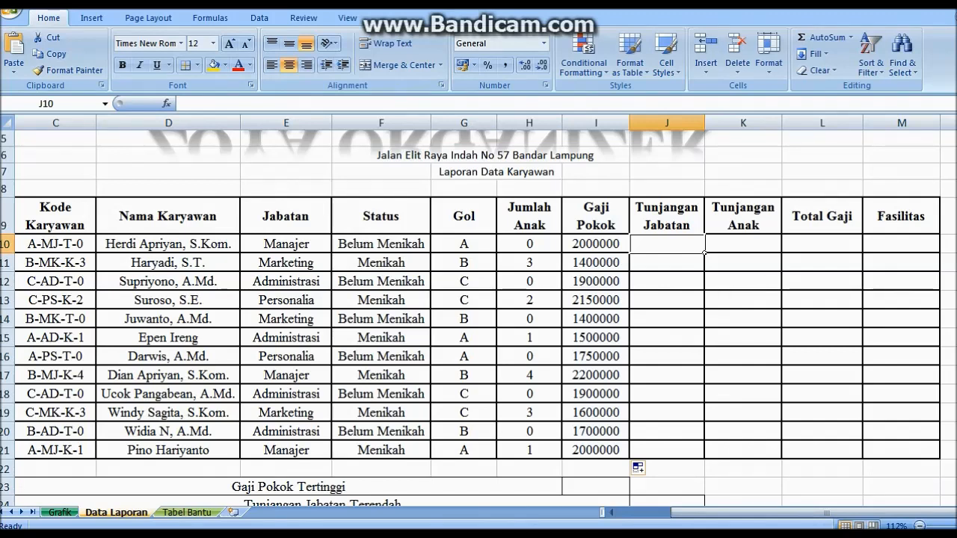
{"action": "left_click", "coordinate": [182, 104]}
In J10, begin an IF that gives 20%*I10 when G10 is "A"
{"action": "type", "text": "=IF("}
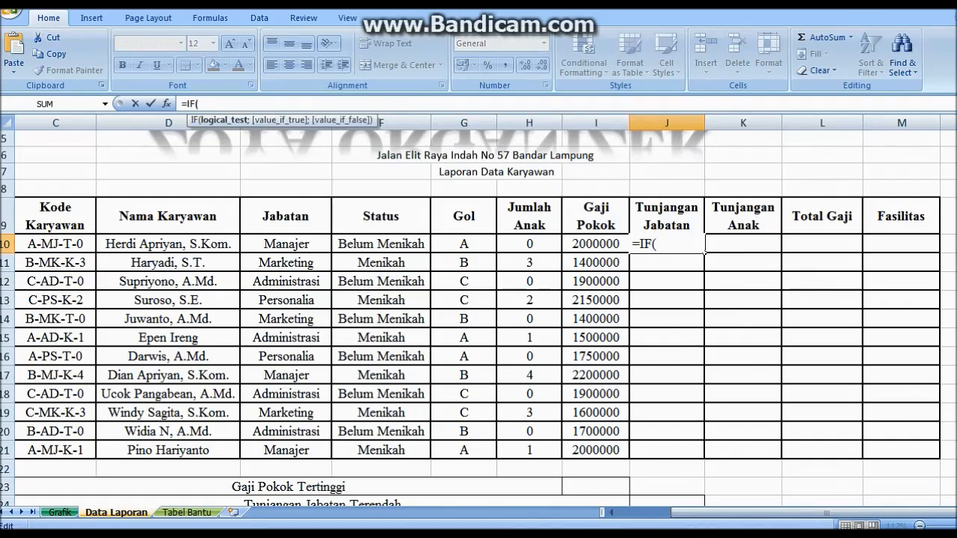
{"action": "left_click", "coordinate": [463, 244]}
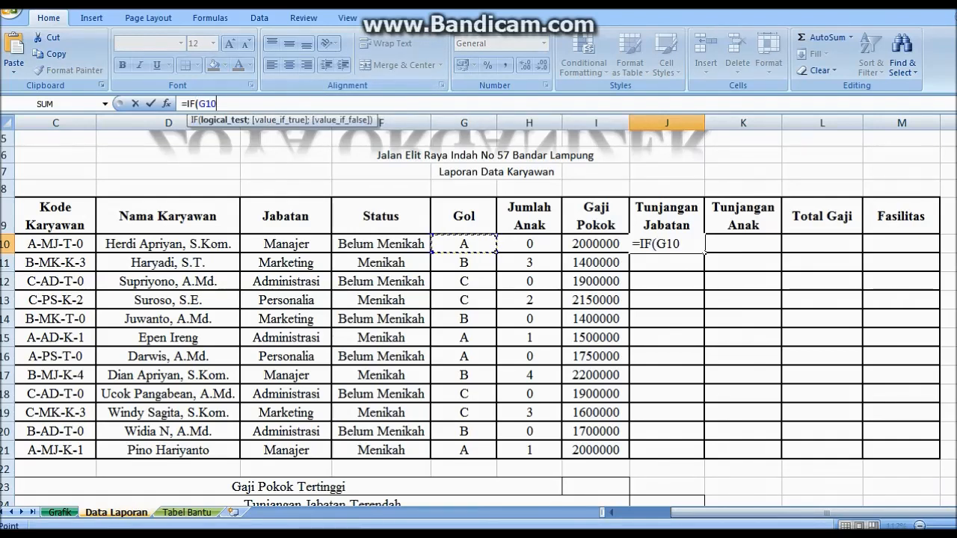
{"action": "type", "text": "=A"}
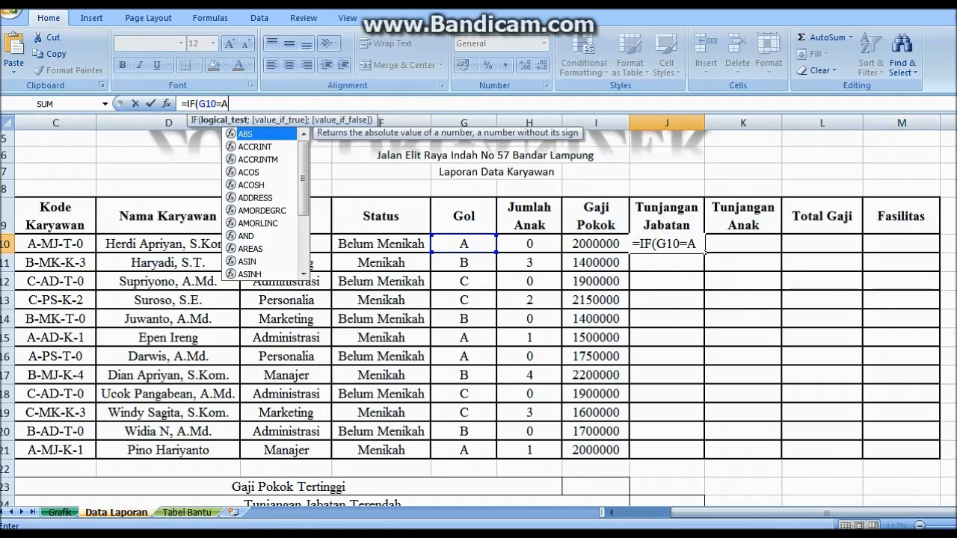
{"action": "key", "text": "shift+Left"}
{"action": "type", "text": "\"A\""}
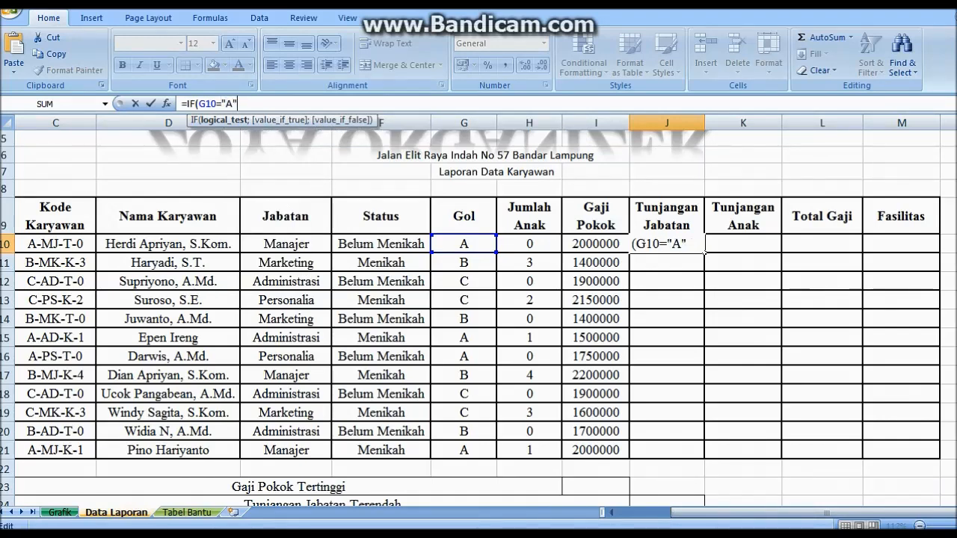
{"action": "type", "text": ";20"}
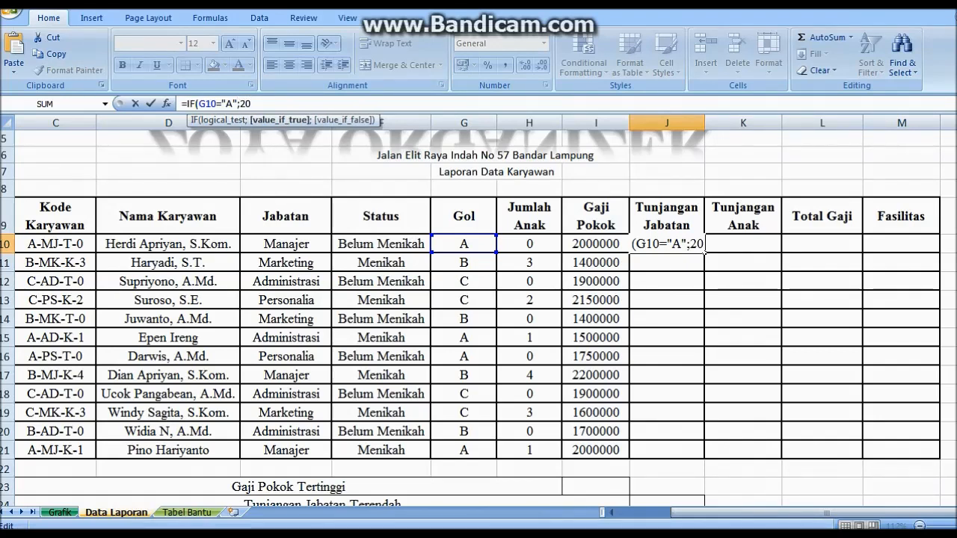
{"action": "type", "text": "%"}
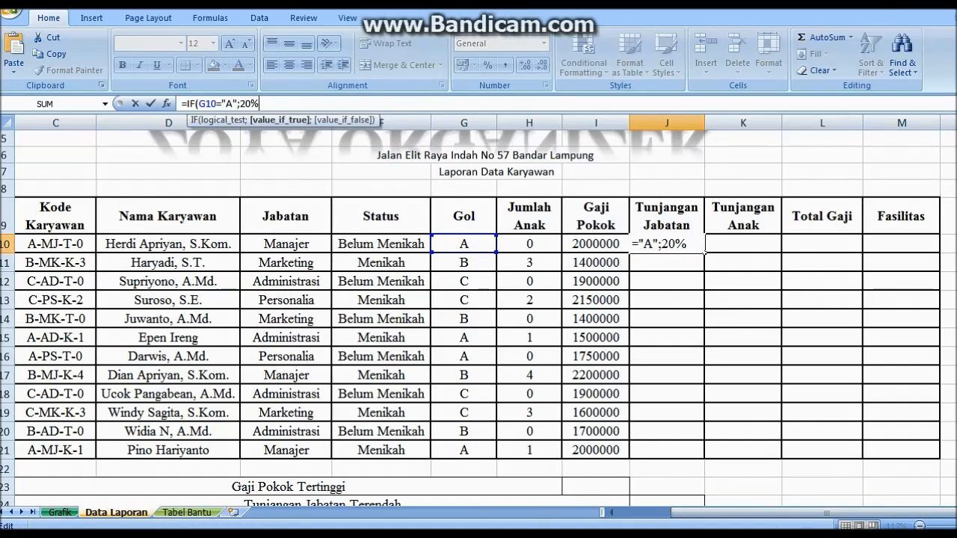
{"action": "type", "text": "*"}
{"action": "key", "text": "Left"}
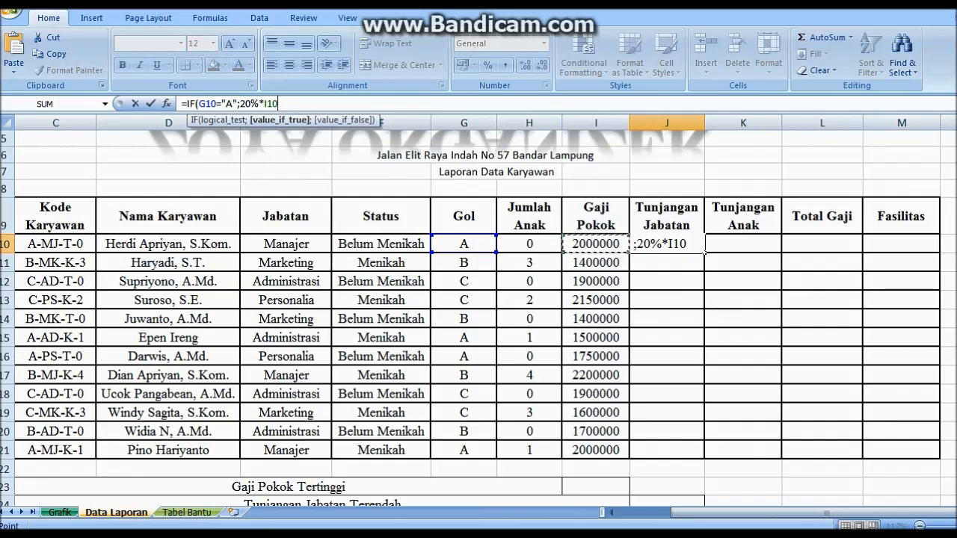
{"action": "type", "text": ";"}
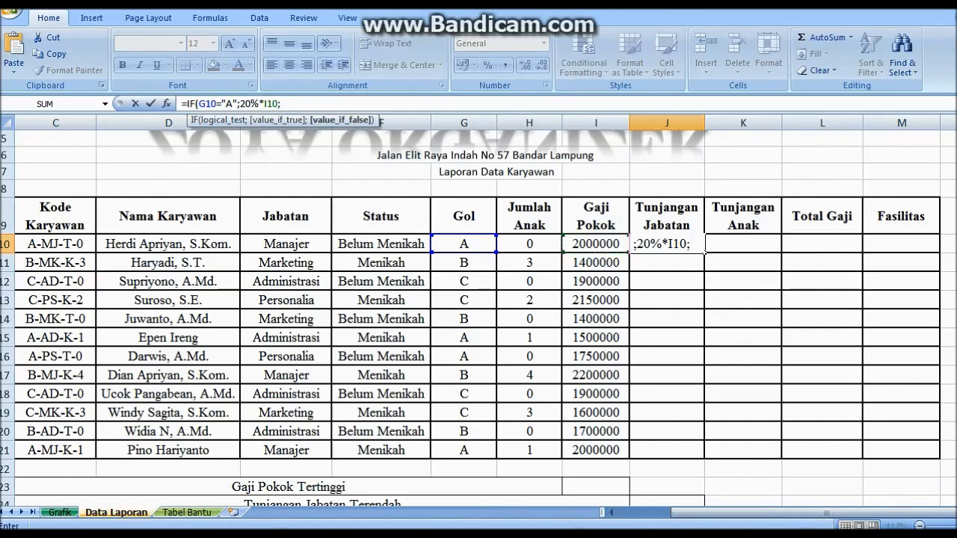
{"action": "type", "text": "IF("}
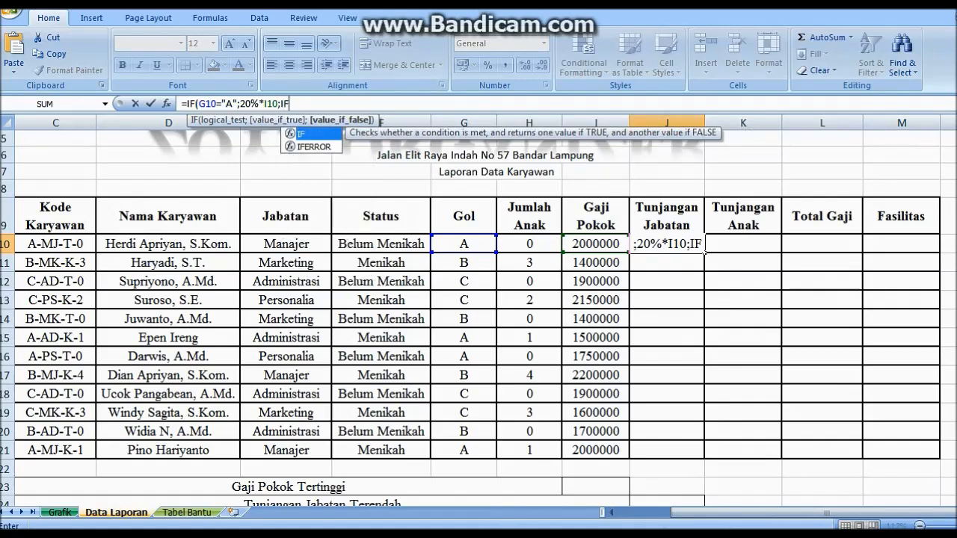
Add nested tests giving 10%*I10 for grade B and 5%*I10 for grade C, correcting a typo
{"action": "left_click", "coordinate": [464, 244]}
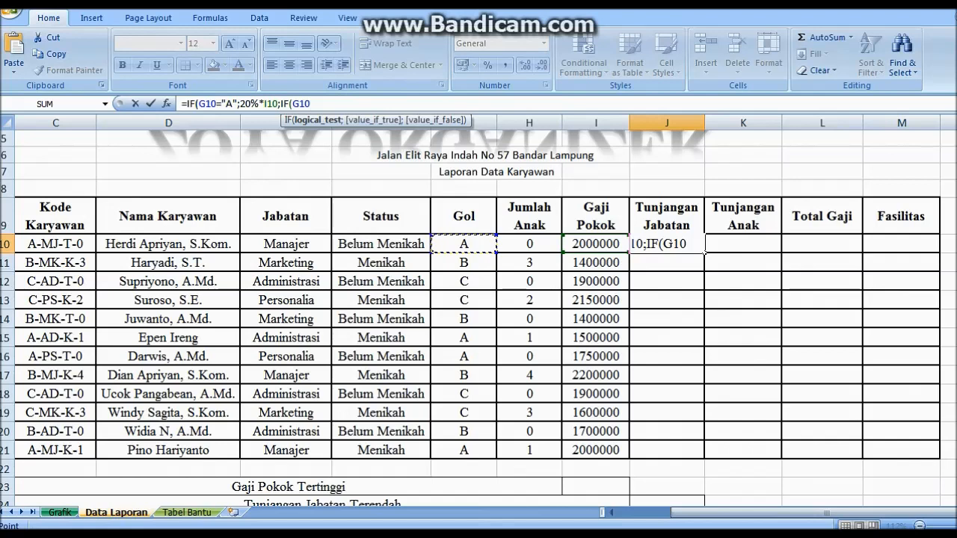
{"action": "type", "text": "=\"B\""}
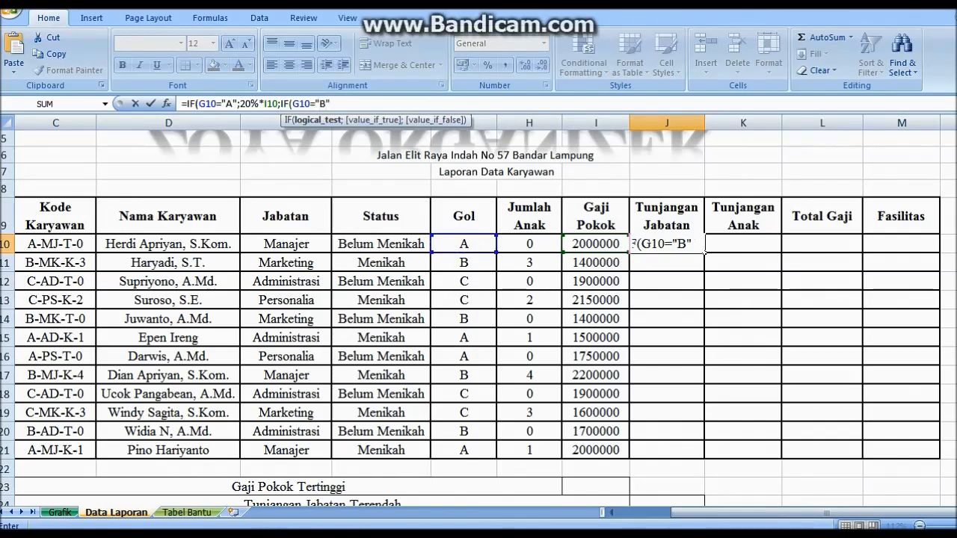
{"action": "type", "text": ";"}
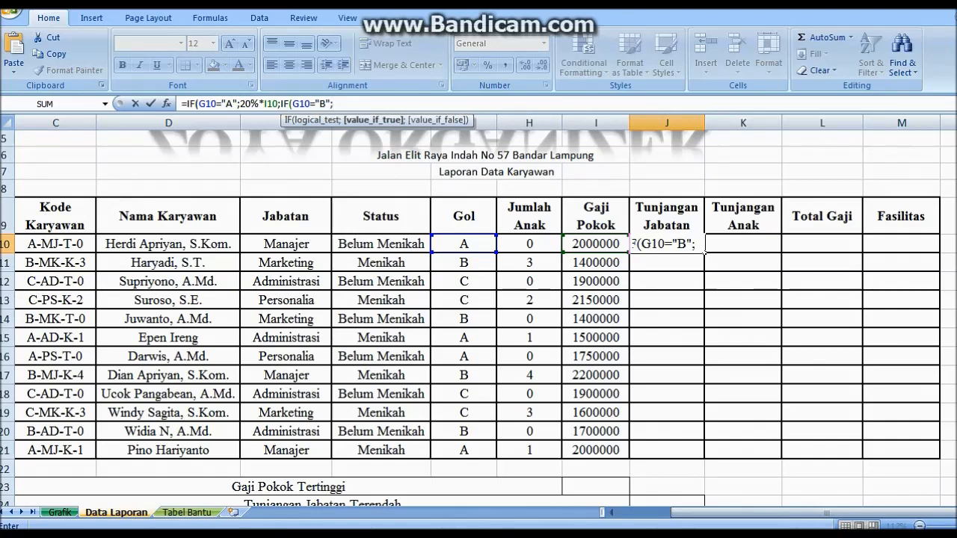
{"action": "type", "text": "10%*"}
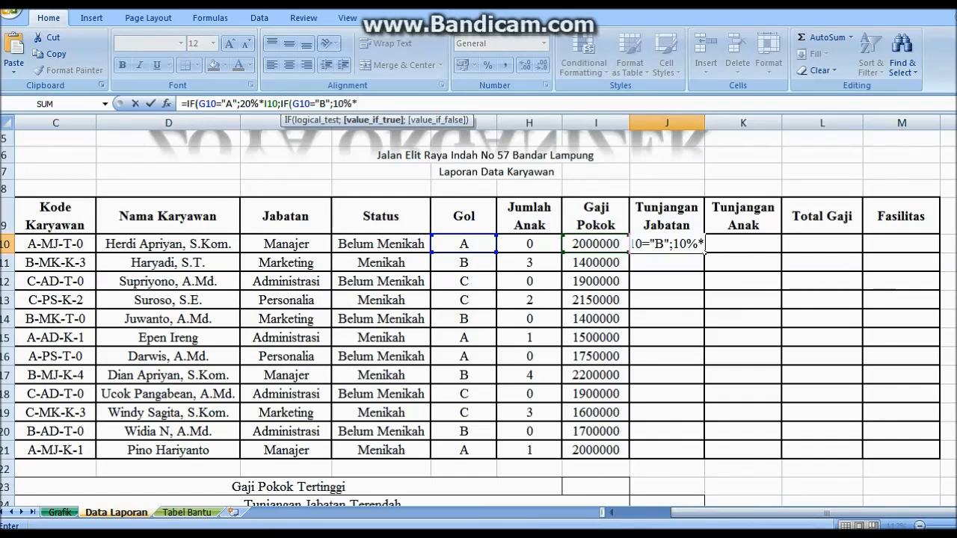
{"action": "type", "text": "I10;"}
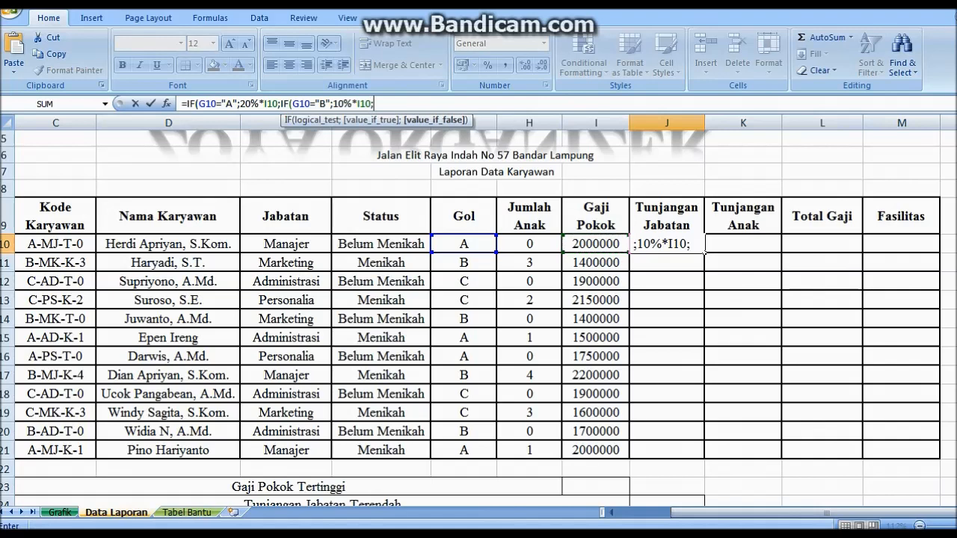
{"action": "type", "text": "IF"}
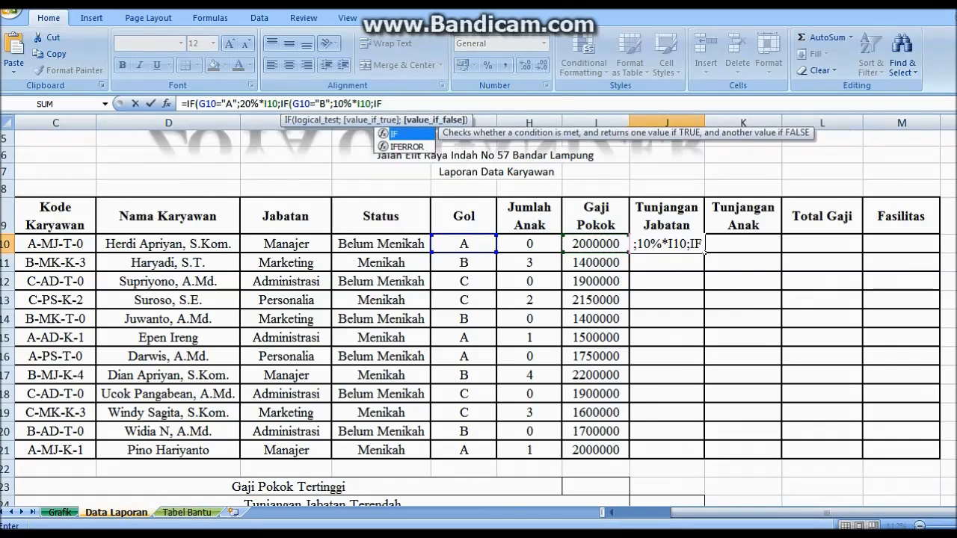
{"action": "type", "text": "("}
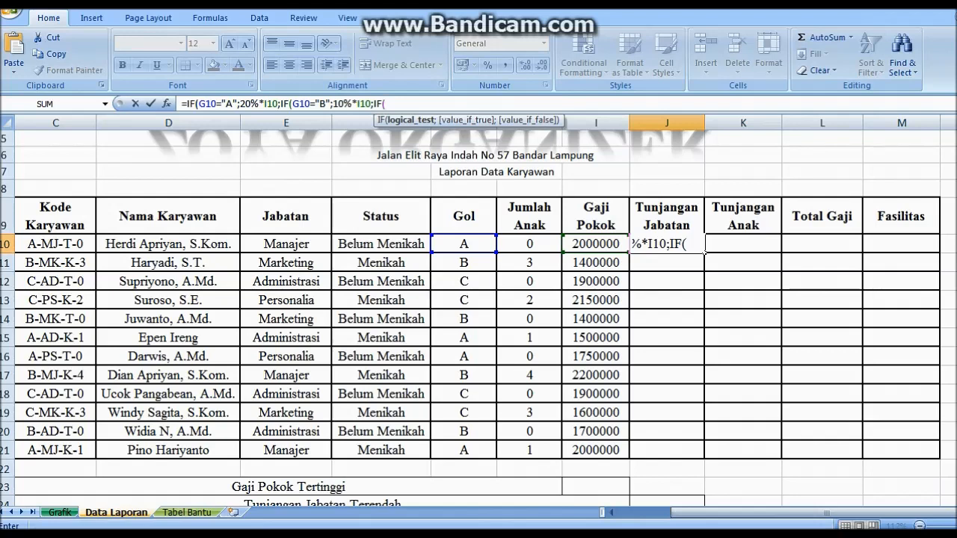
{"action": "left_click", "coordinate": [464, 244]}
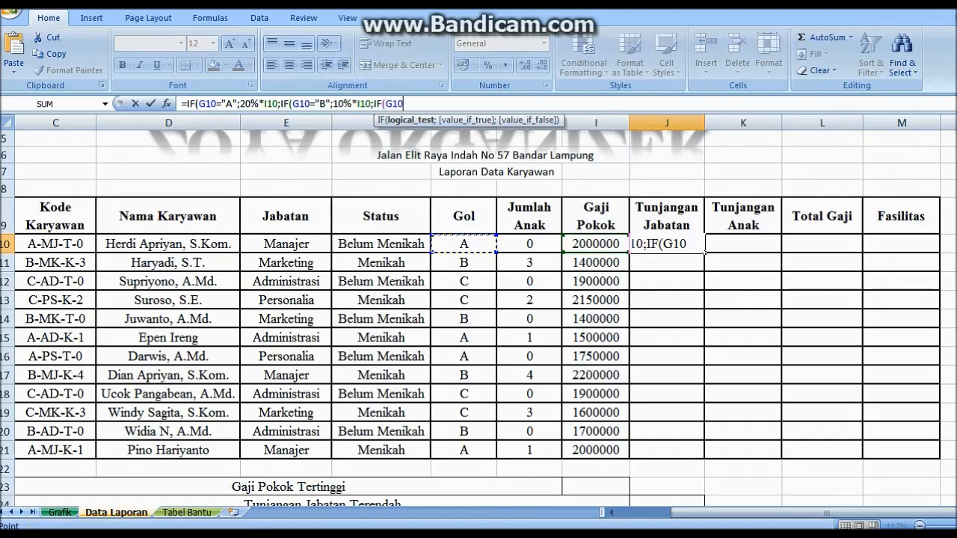
{"action": "type", "text": "=\"V"}
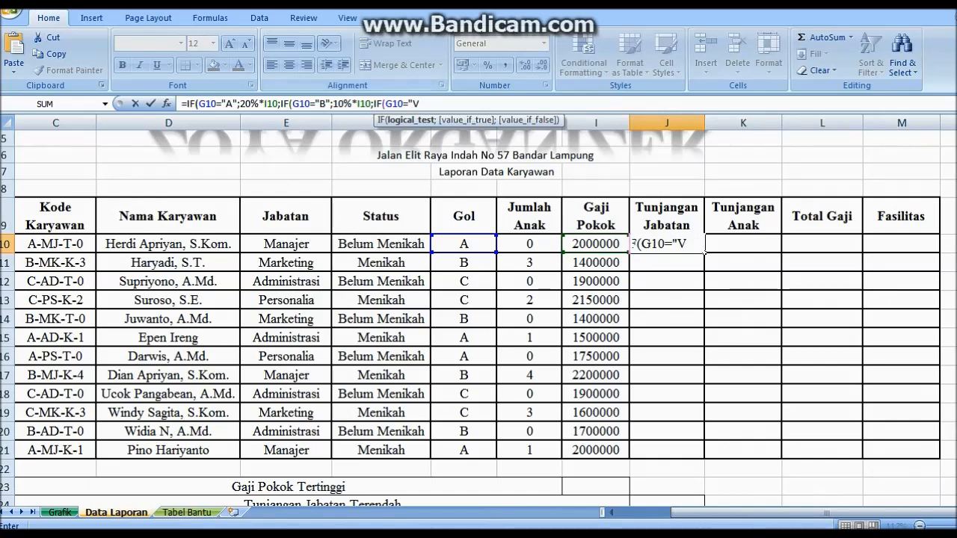
{"action": "left_click_drag", "start_coordinate": [420, 104], "coordinate": [413, 104]}
{"action": "type", "text": "C\""}
{"action": "type", "text": ";"}
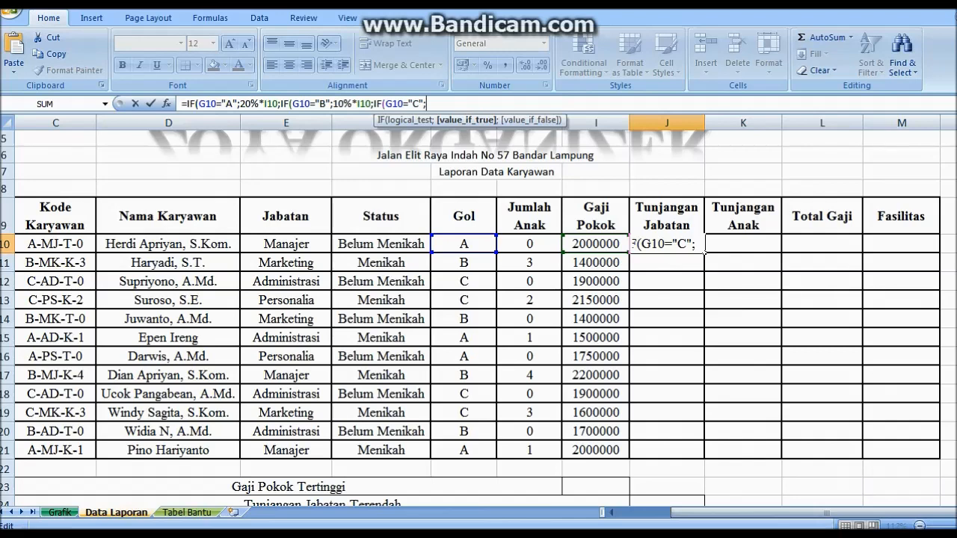
{"action": "type", "text": "5%"}
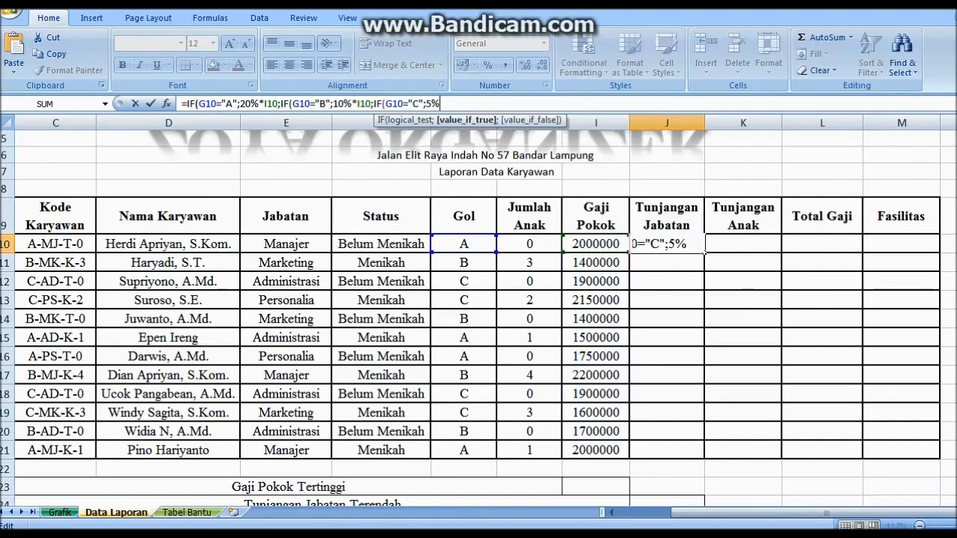
{"action": "type", "text": "*"}
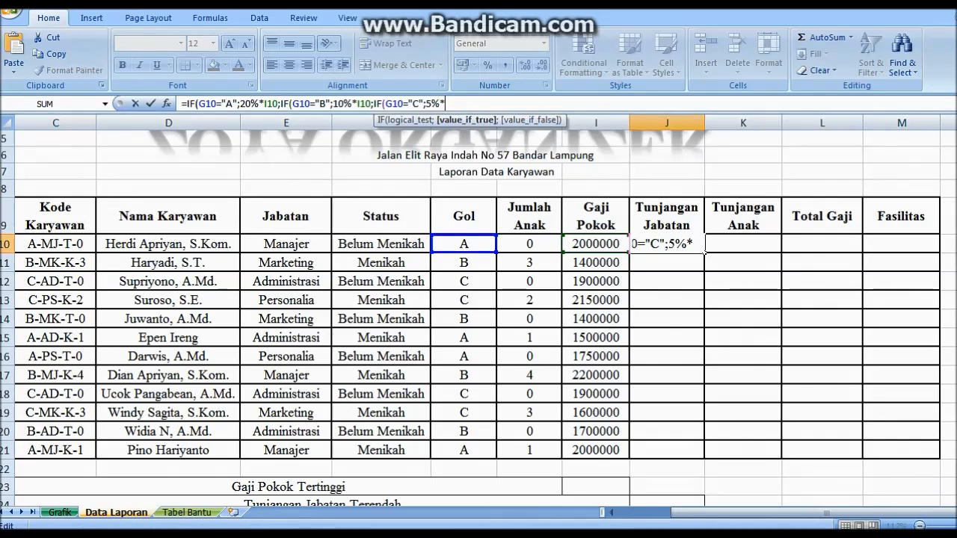
{"action": "type", "text": "I10"}
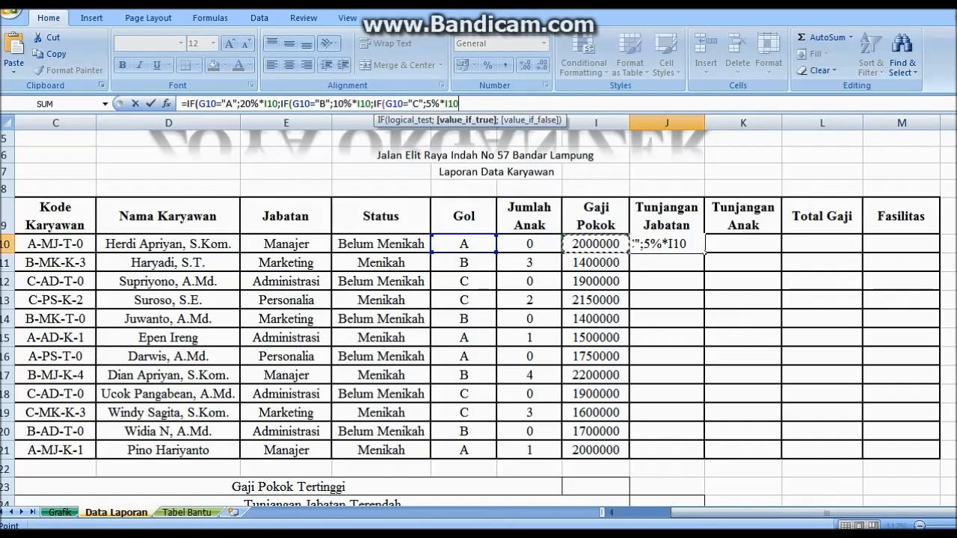
{"action": "type", "text": ")))"}
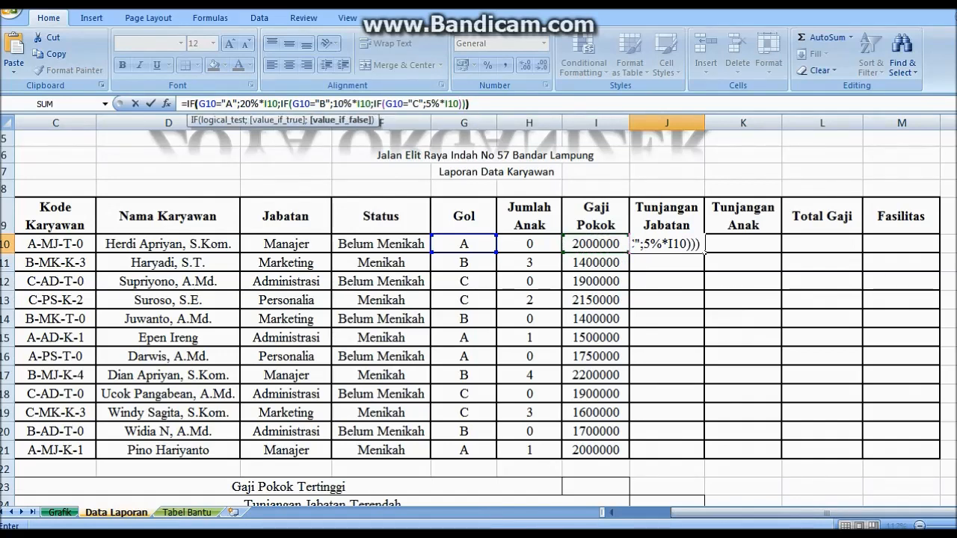
{"action": "key", "text": "Return"}
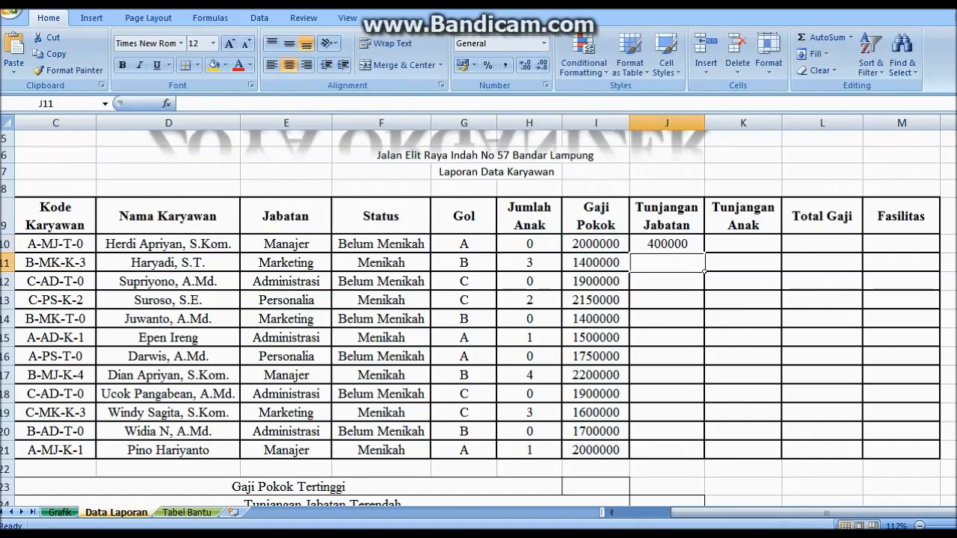
{"action": "left_click", "coordinate": [667, 244]}
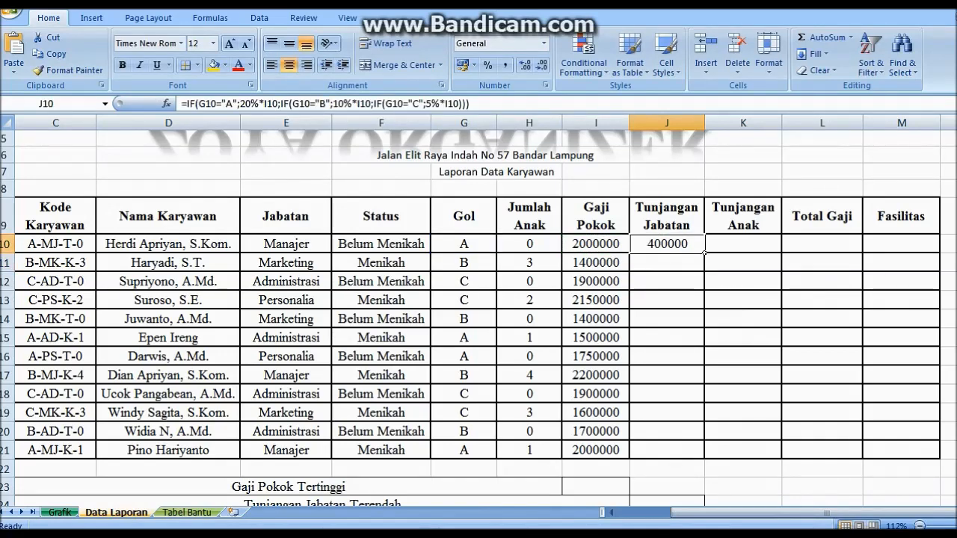
Copy the Tunjangan Jabatan formula down to J21 and clear a mistyped entry from K10
{"action": "double_click", "coordinate": [704, 253]}
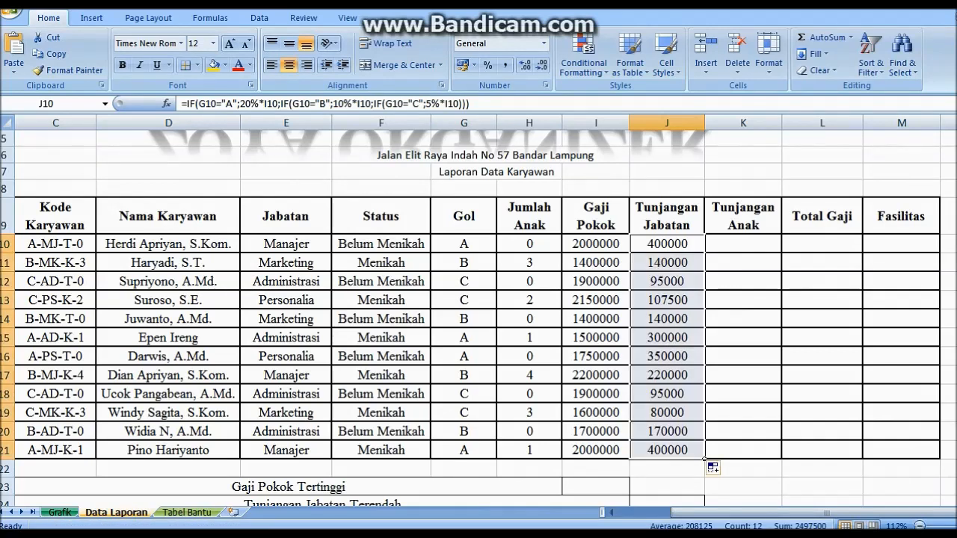
{"action": "key", "text": "Right"}
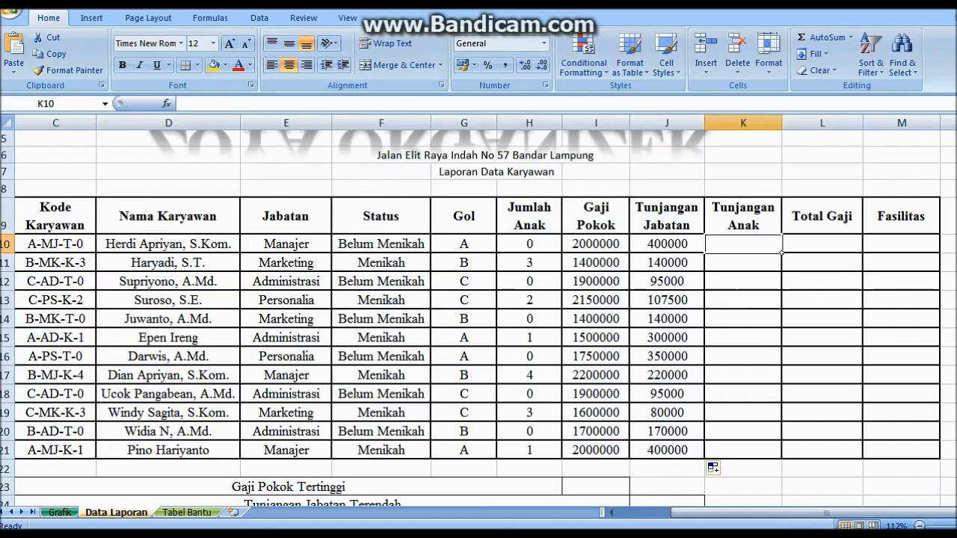
{"action": "type", "text": "IF("}
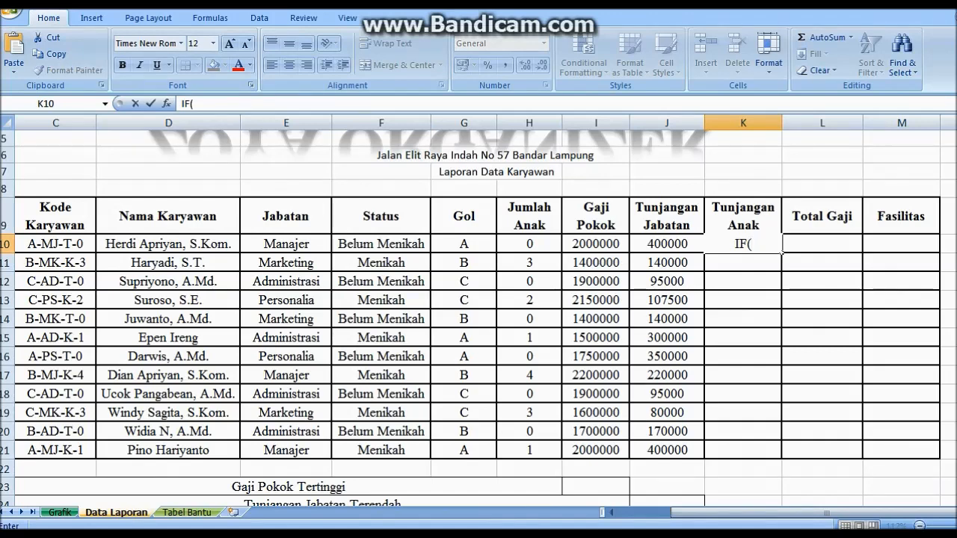
{"action": "key", "text": "shift+Home"}
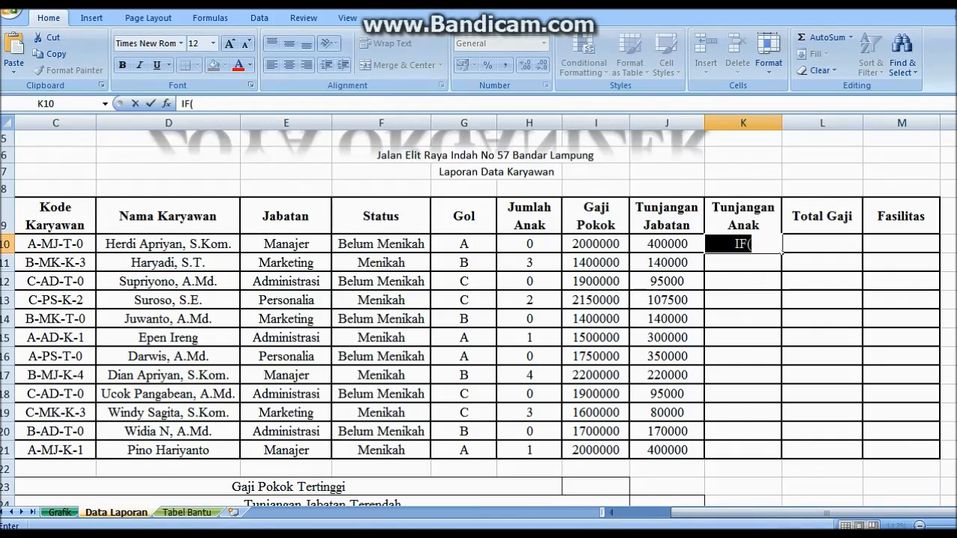
{"action": "key", "text": "BackSpace"}
{"action": "left_click", "coordinate": [743, 281]}
{"action": "left_click", "coordinate": [743, 243]}
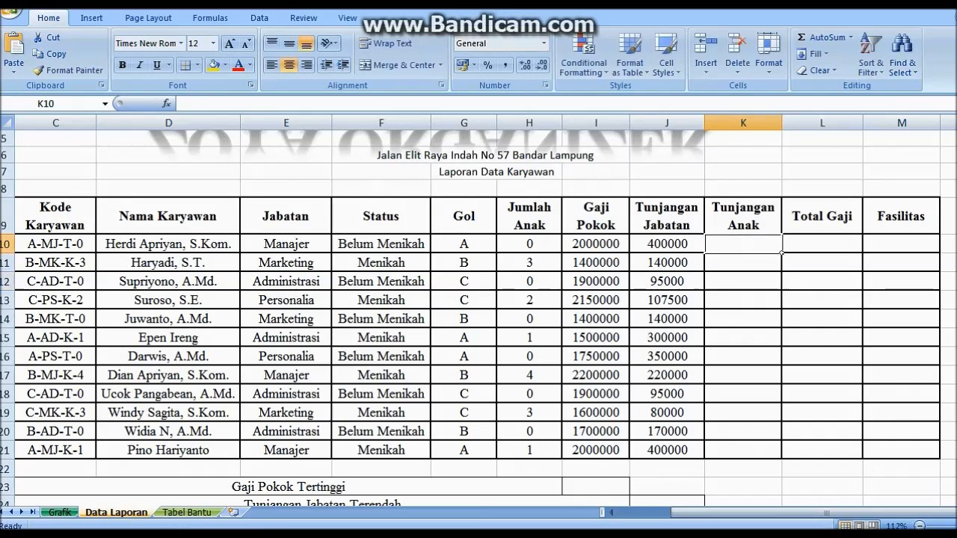
{"action": "key", "text": "F2"}
Enter =IF(H10>2;200000;IF(H10=1;100000;0)) in K10 and copy it down to K21
{"action": "type", "text": "=IF("}
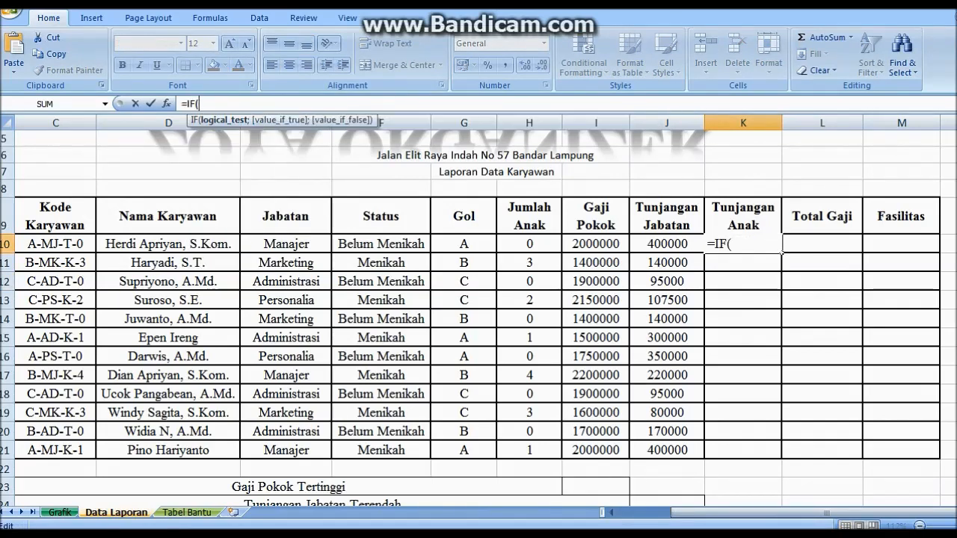
{"action": "left_click", "coordinate": [529, 244]}
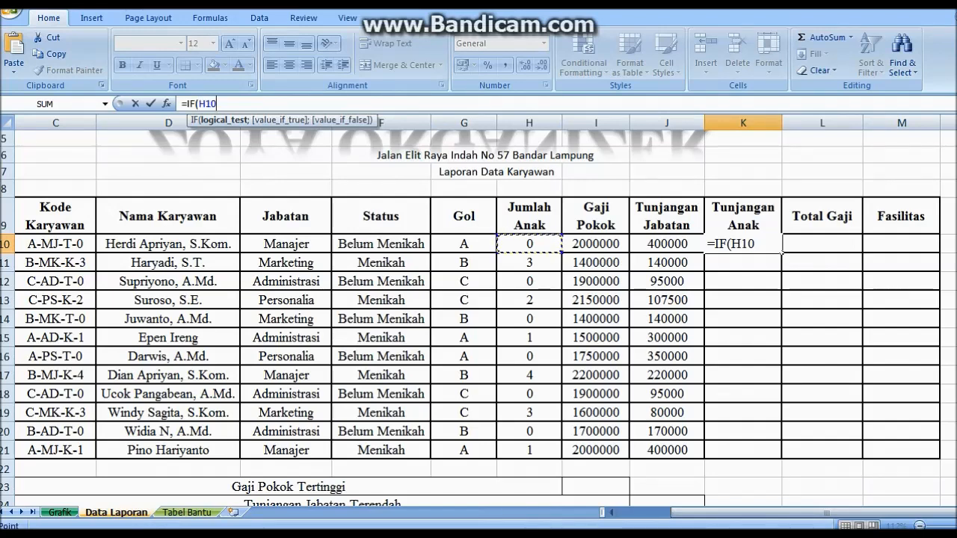
{"action": "type", "text": ">2"}
{"action": "type", "text": ";"}
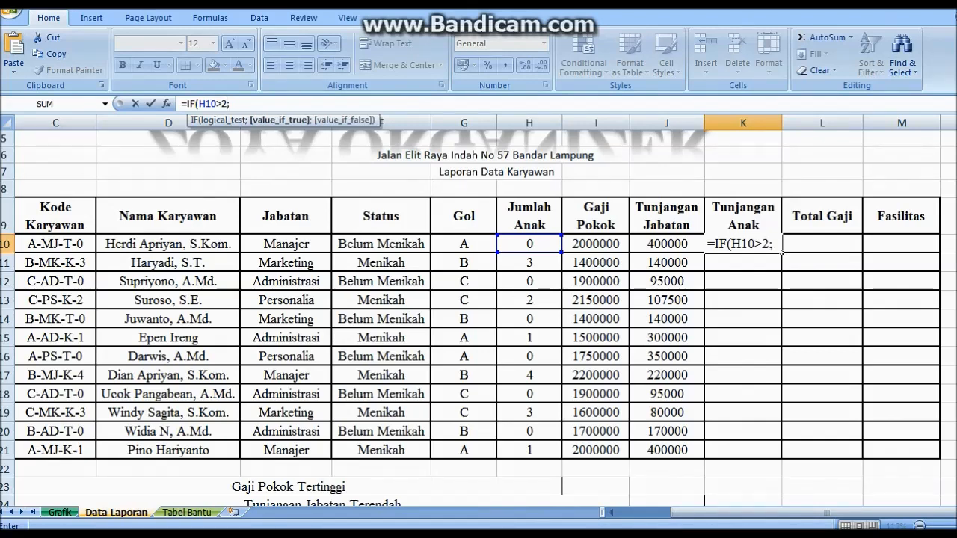
{"action": "type", "text": "200000"}
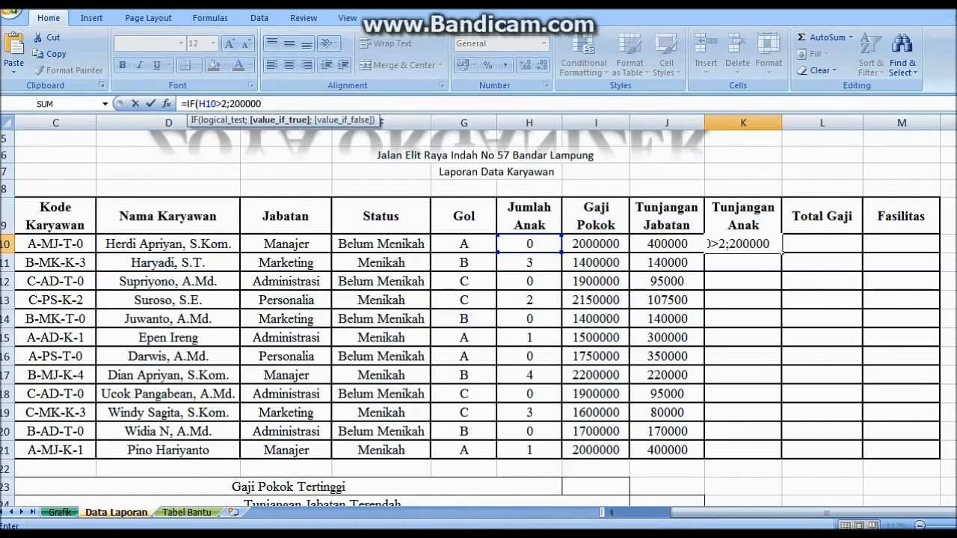
{"action": "type", "text": ";IF"}
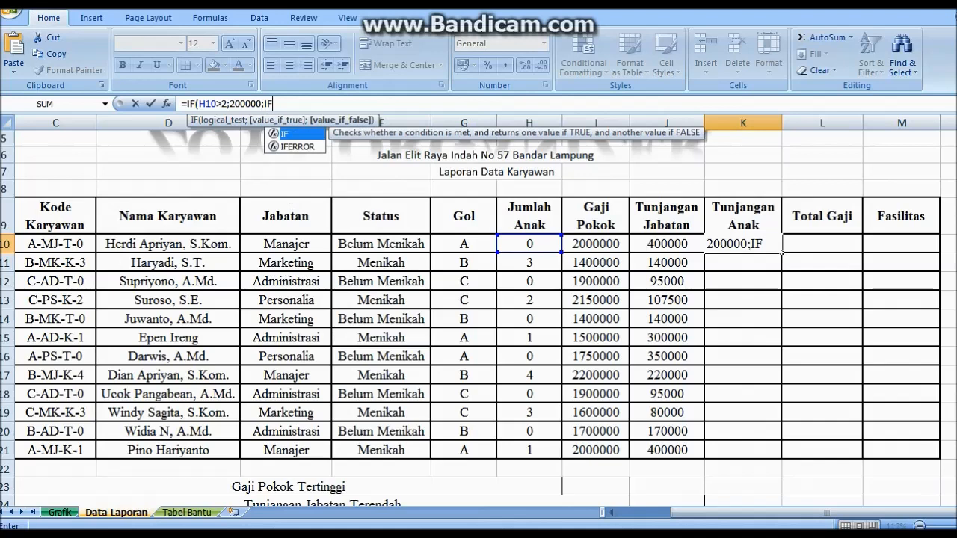
{"action": "type", "text": "("}
{"action": "left_click", "coordinate": [529, 244]}
{"action": "type", "text": "=1"}
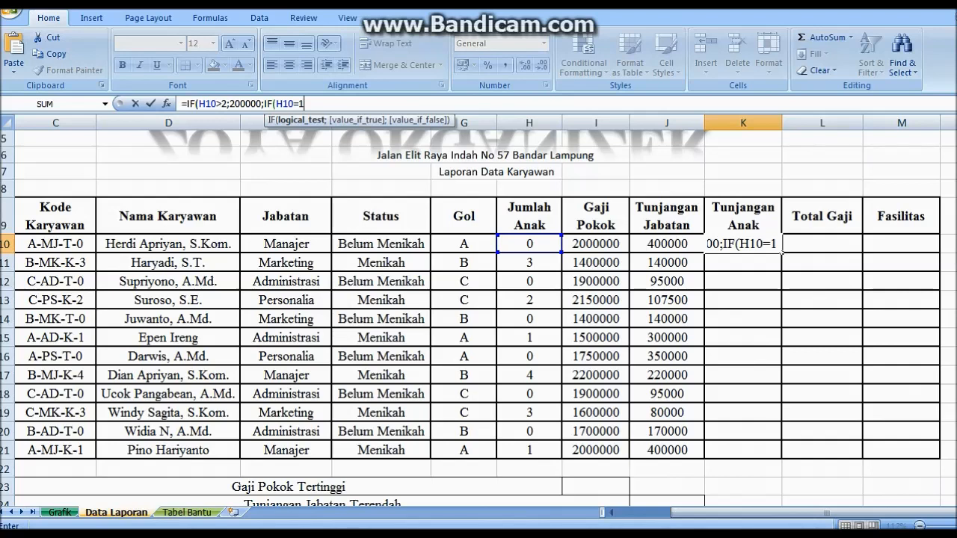
{"action": "type", "text": ";100000"}
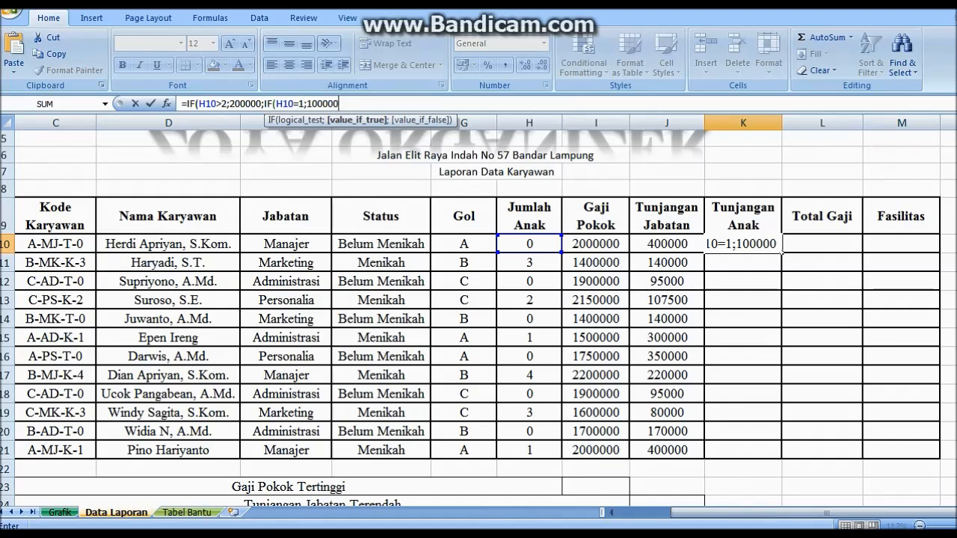
{"action": "type", "text": ";0)"}
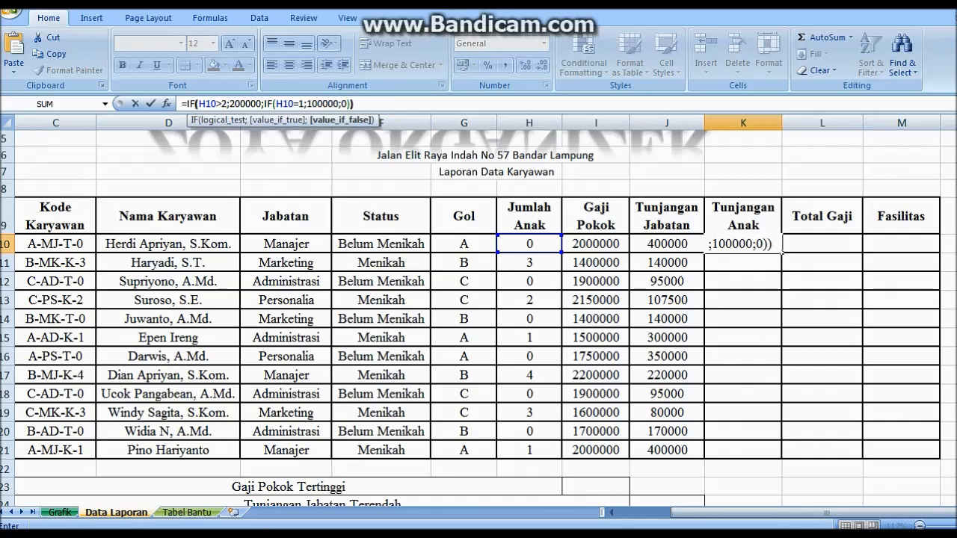
{"action": "key", "text": "Return"}
{"action": "left_click", "coordinate": [766, 247]}
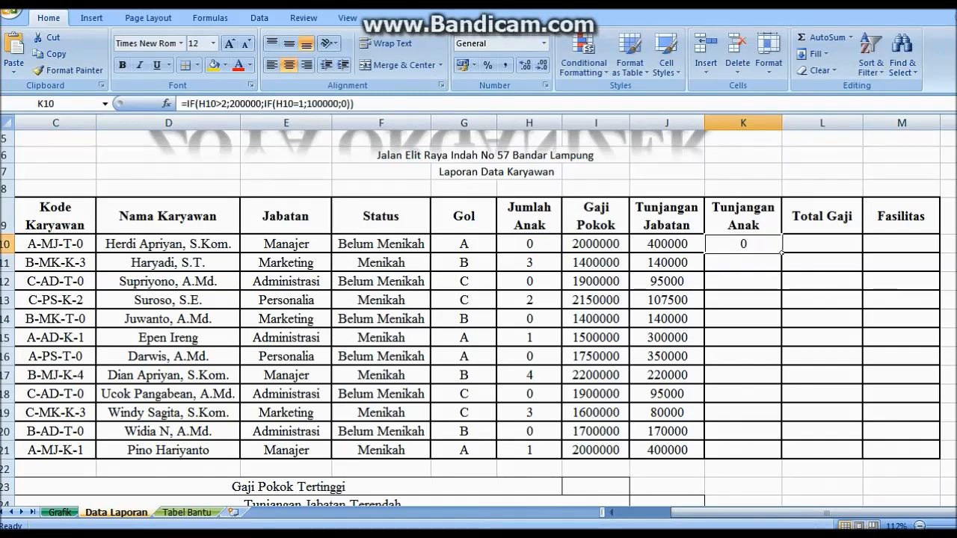
{"action": "left_click_drag", "start_coordinate": [781, 254], "coordinate": [781, 457]}
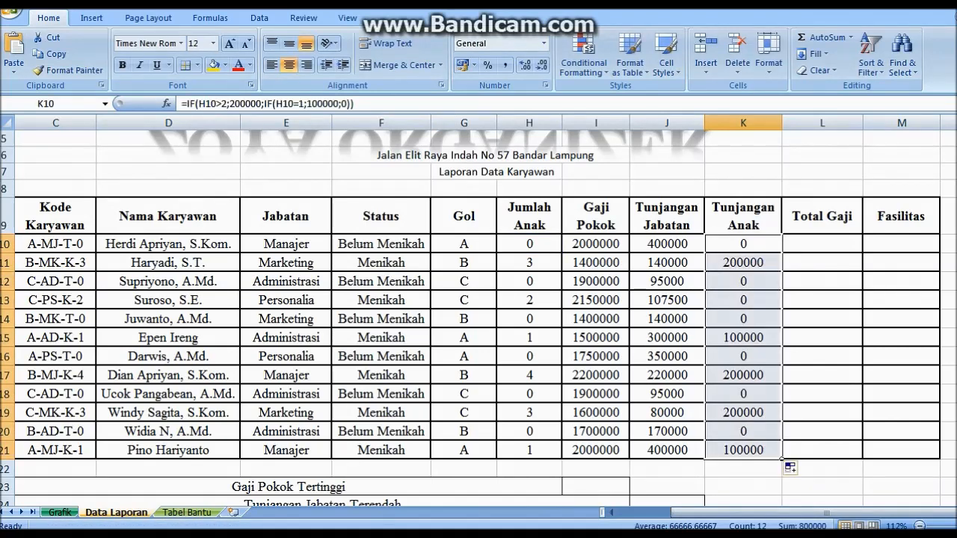
{"action": "left_click", "coordinate": [743, 413]}
Enter =I10+J10+K10 in L10 and copy it down to L21
{"action": "left_click", "coordinate": [823, 244]}
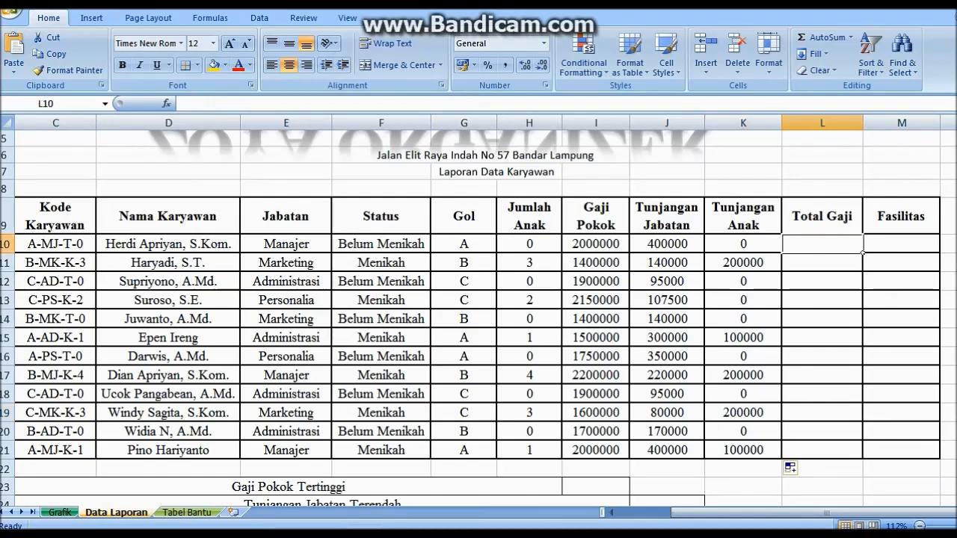
{"action": "type", "text": "="}
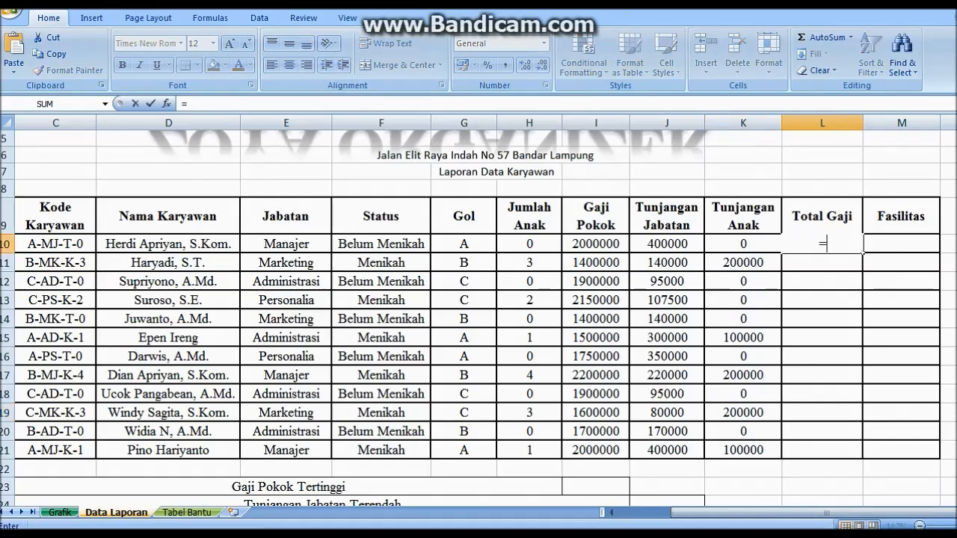
{"action": "type", "text": "I10+"}
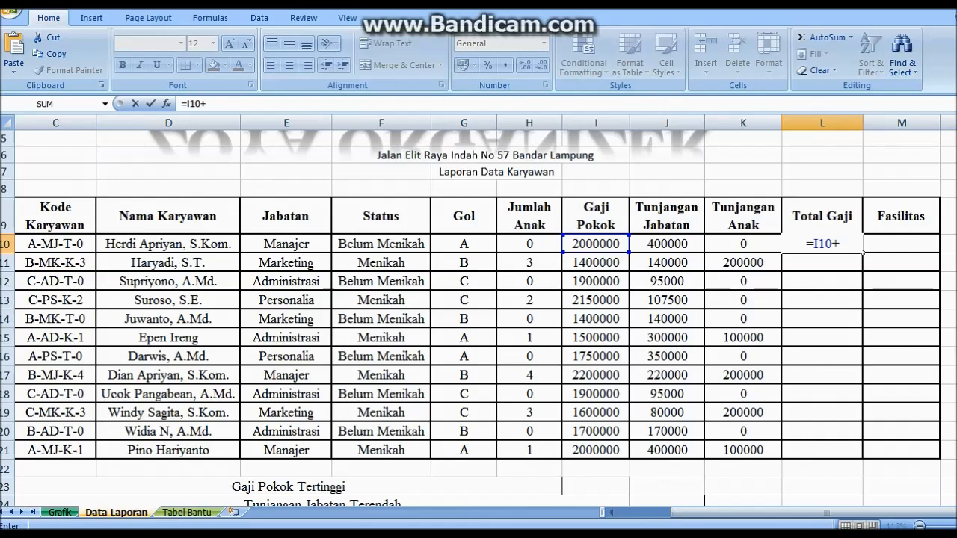
{"action": "key", "text": "Left"}
{"action": "key", "text": "Left"}
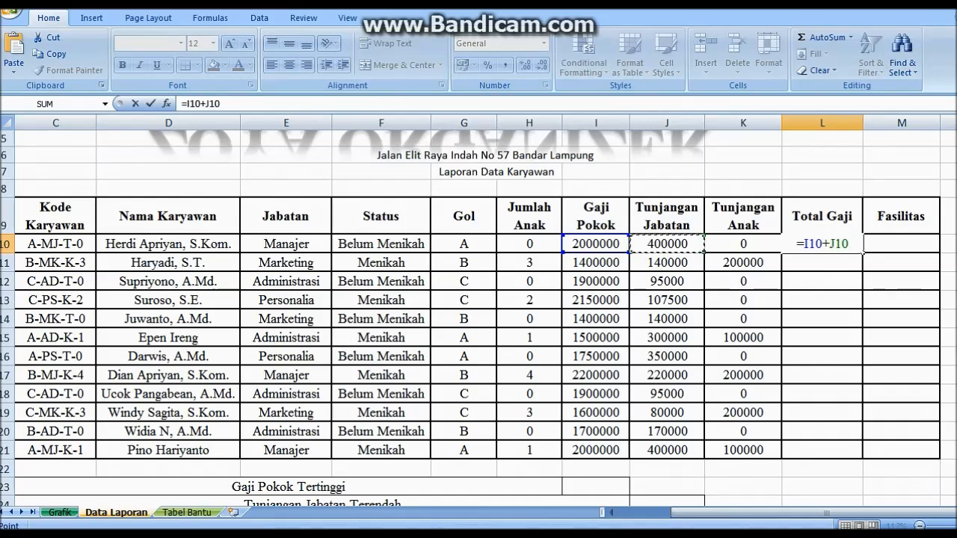
{"action": "type", "text": "+"}
{"action": "key", "text": "Left"}
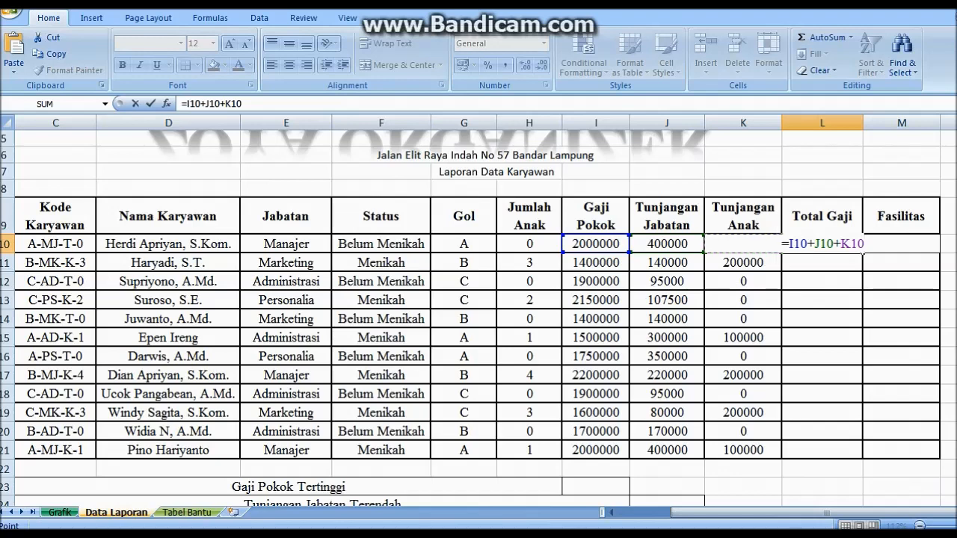
{"action": "key", "text": "Return"}
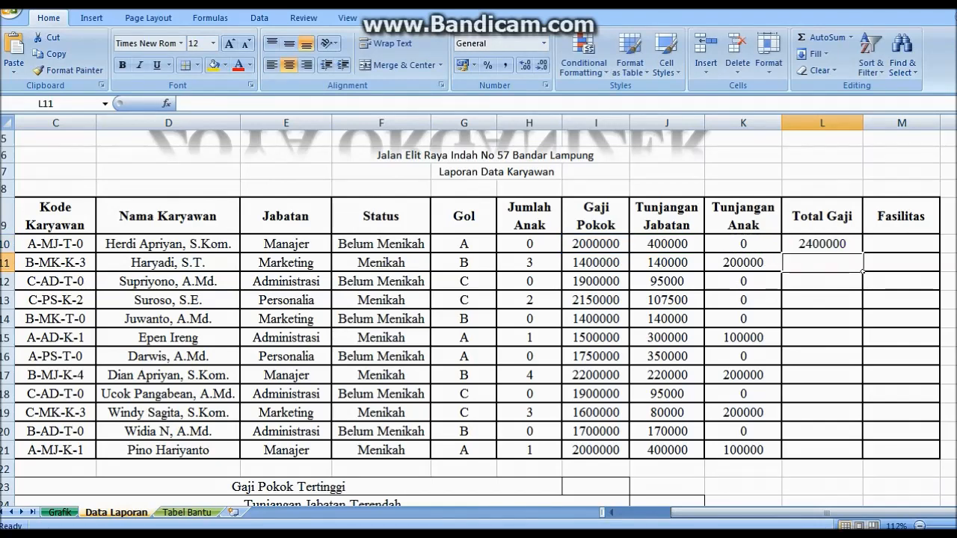
{"action": "left_click", "coordinate": [822, 244]}
{"action": "double_click", "coordinate": [863, 252]}
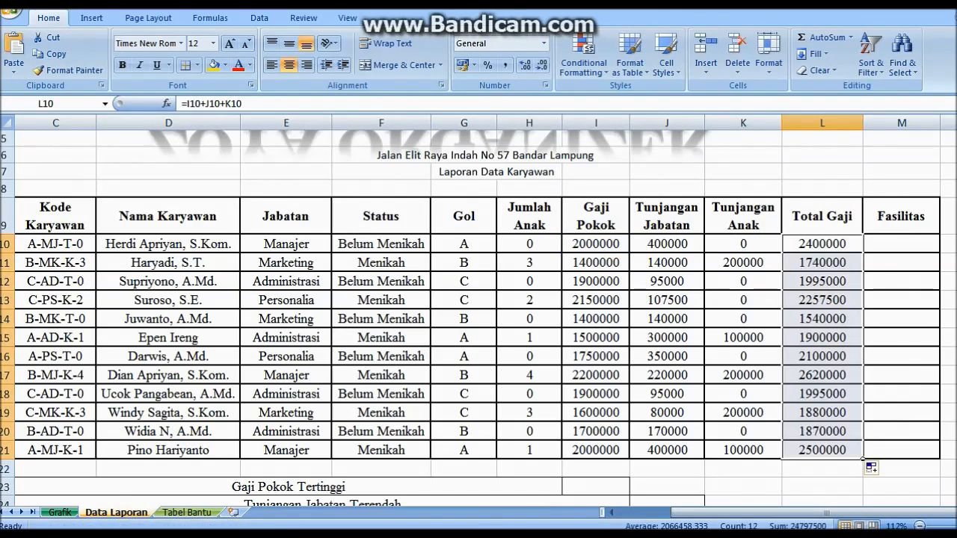
{"action": "left_click", "coordinate": [902, 244]}
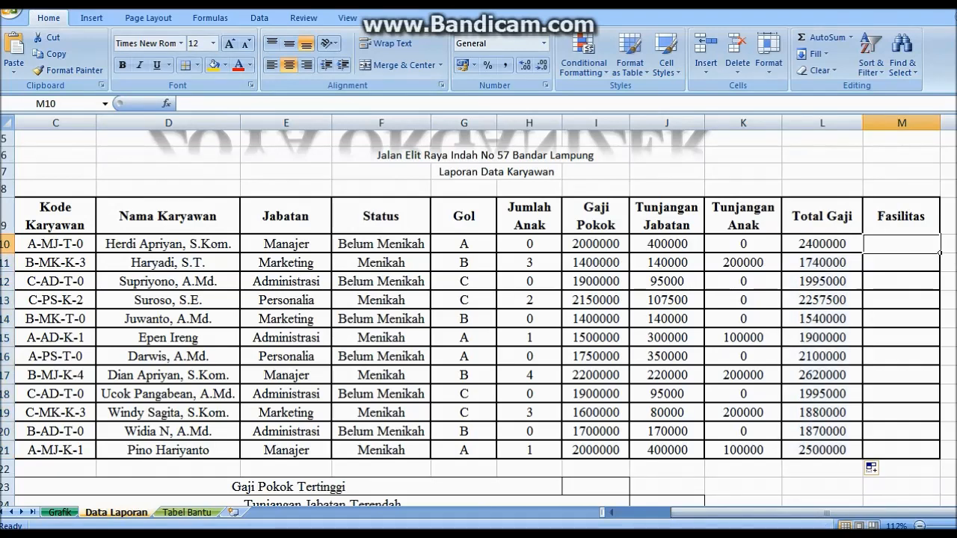
In M10, start =IF(AND(F10="Menikah"; as the first condition of the Fasilitas formula
{"action": "left_click", "coordinate": [181, 104]}
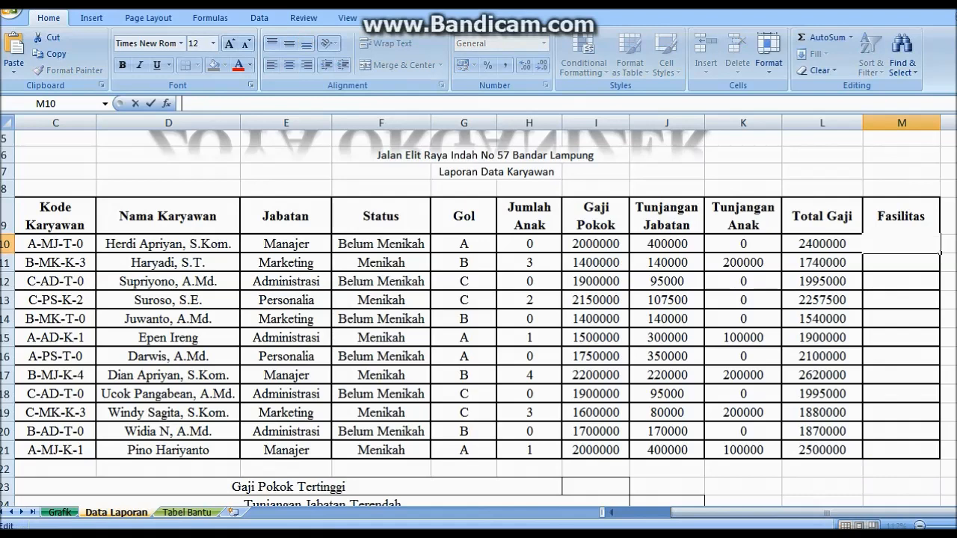
{"action": "type", "text": "=IF("}
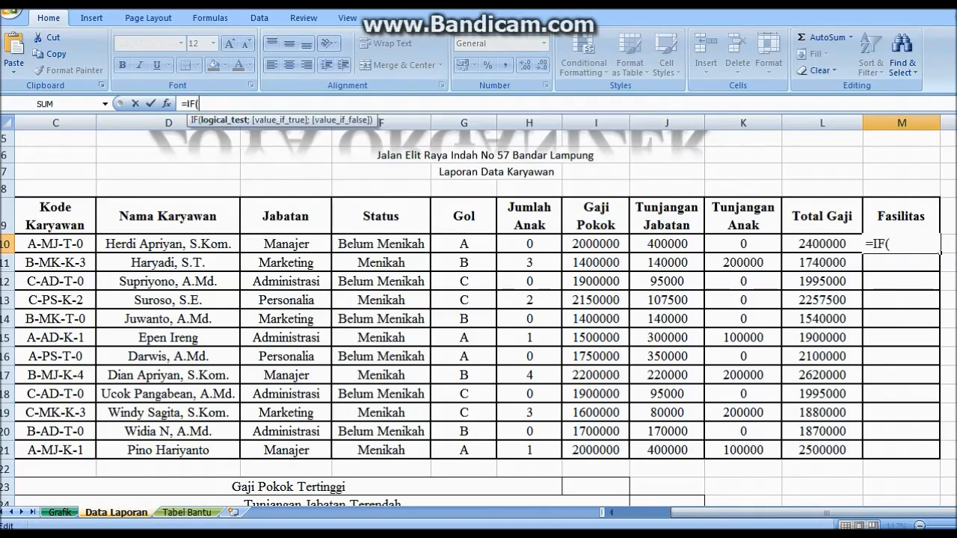
{"action": "type", "text": "ANDA"}
{"action": "key", "text": "shift+Left"}
{"action": "key", "text": "BackSpace"}
{"action": "type", "text": "("}
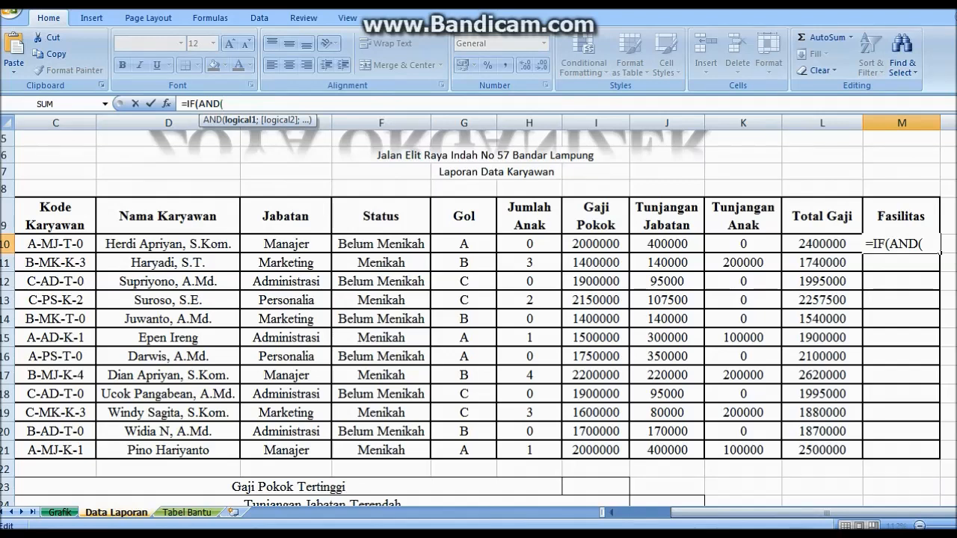
{"action": "left_click", "coordinate": [382, 243]}
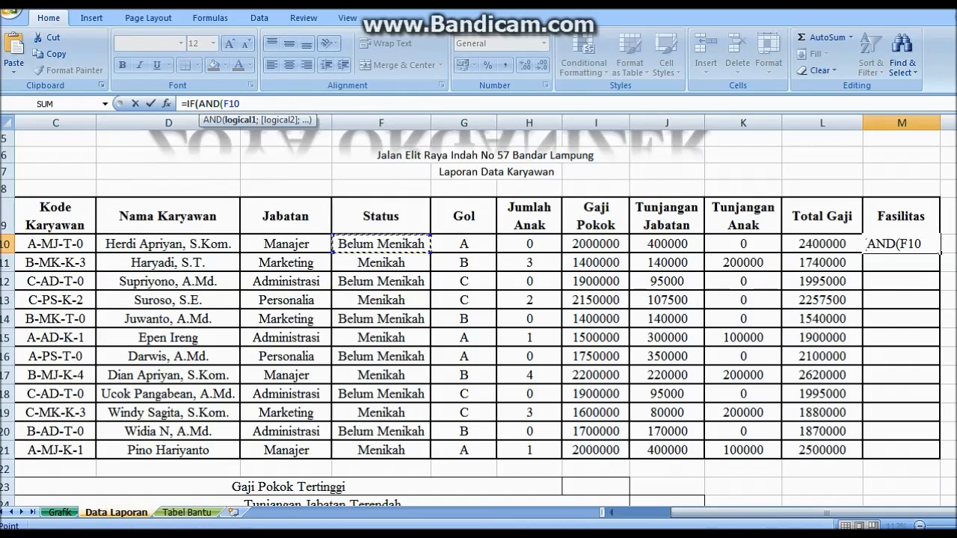
{"action": "type", "text": "=\"M"}
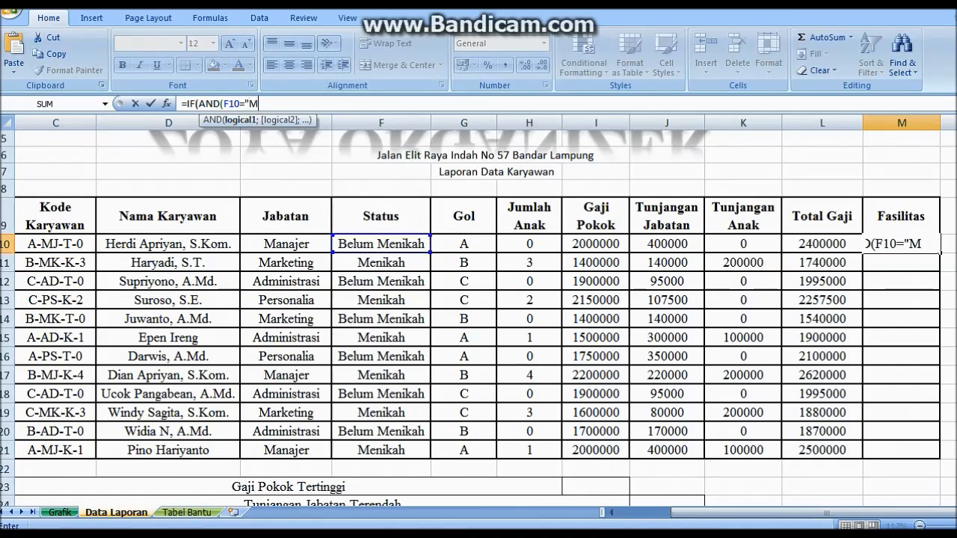
{"action": "type", "text": "enikah\""}
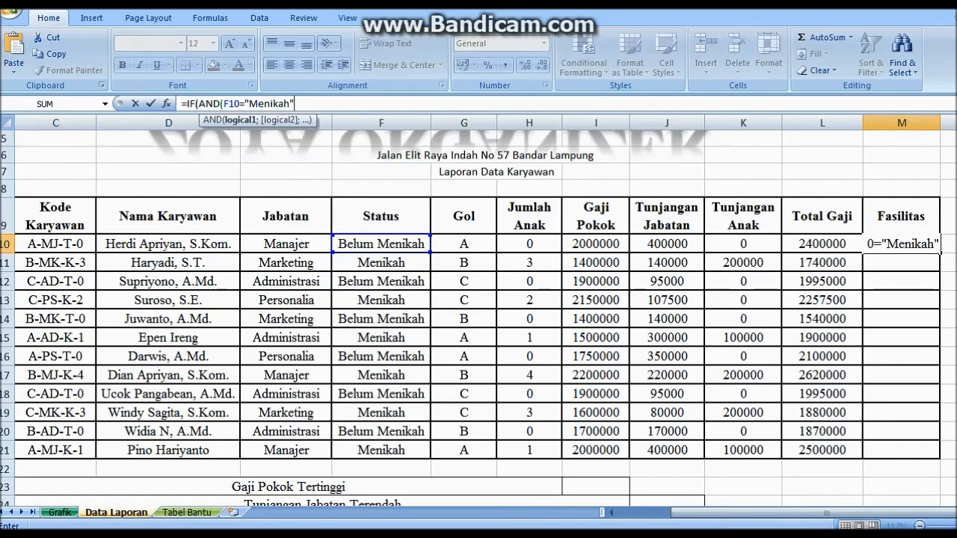
{"action": "type", "text": ";"}
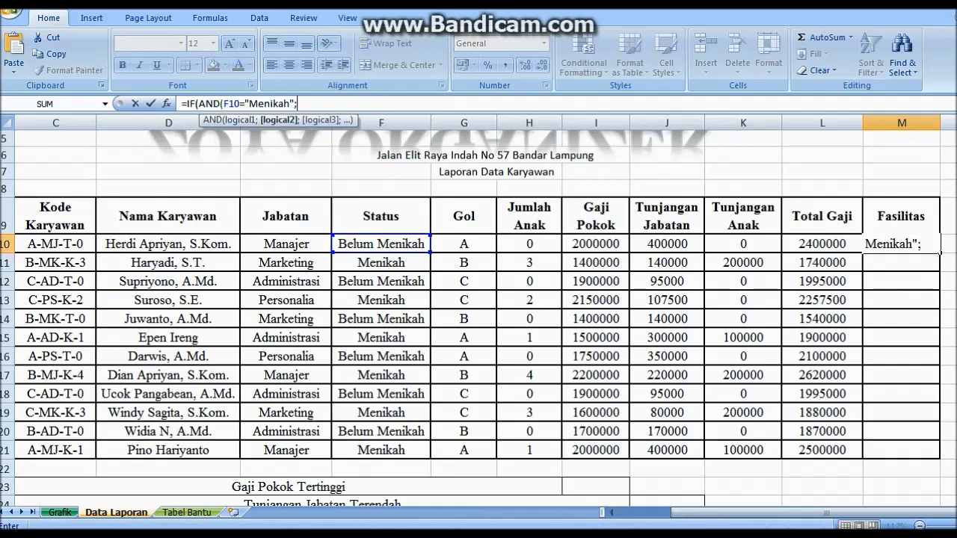
Add the G10="A" condition, with results "Perumahan Dinas" and "Tidak Dapat"
{"action": "left_click", "coordinate": [463, 244]}
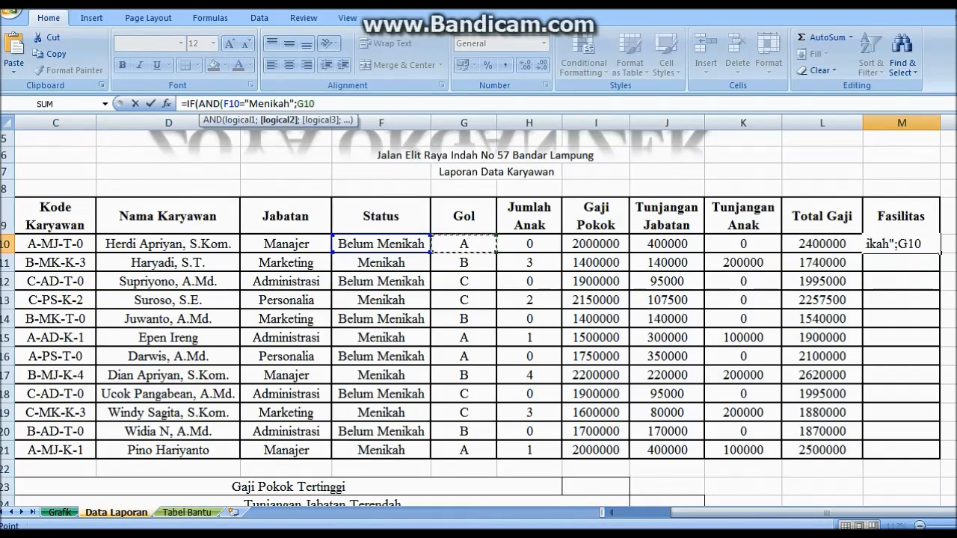
{"action": "type", "text": "=\"\""}
{"action": "key", "text": "BackSpace"}
{"action": "type", "text": "A"}
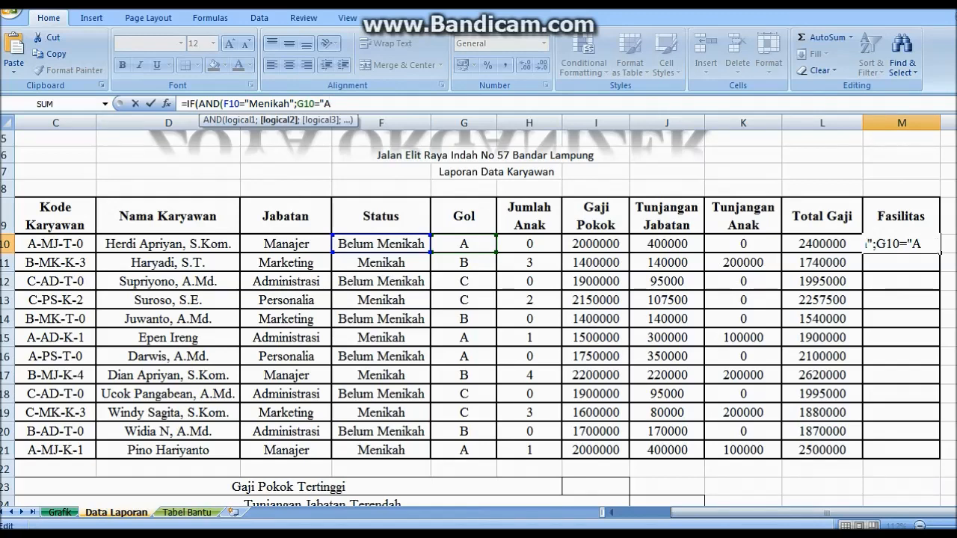
{"action": "type", "text": "\")"}
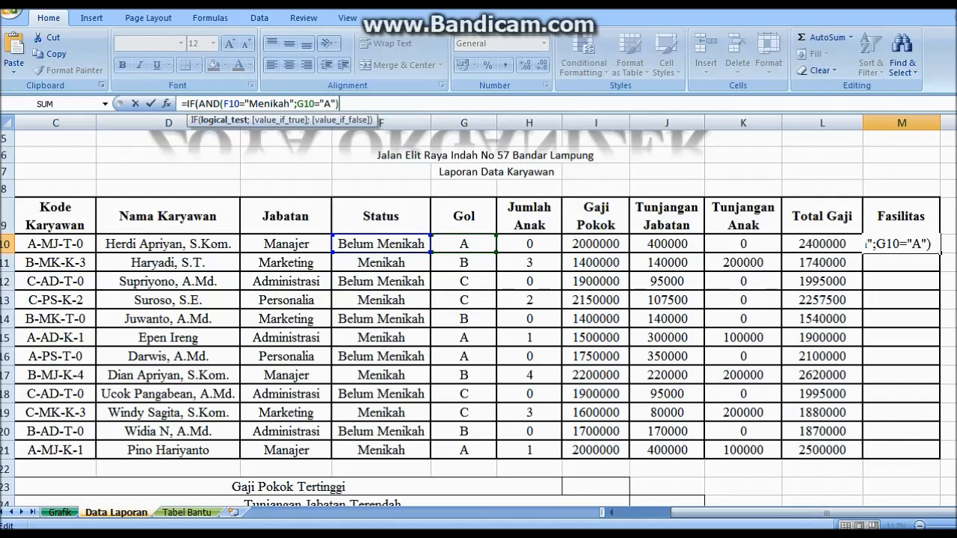
{"action": "type", "text": ";\""}
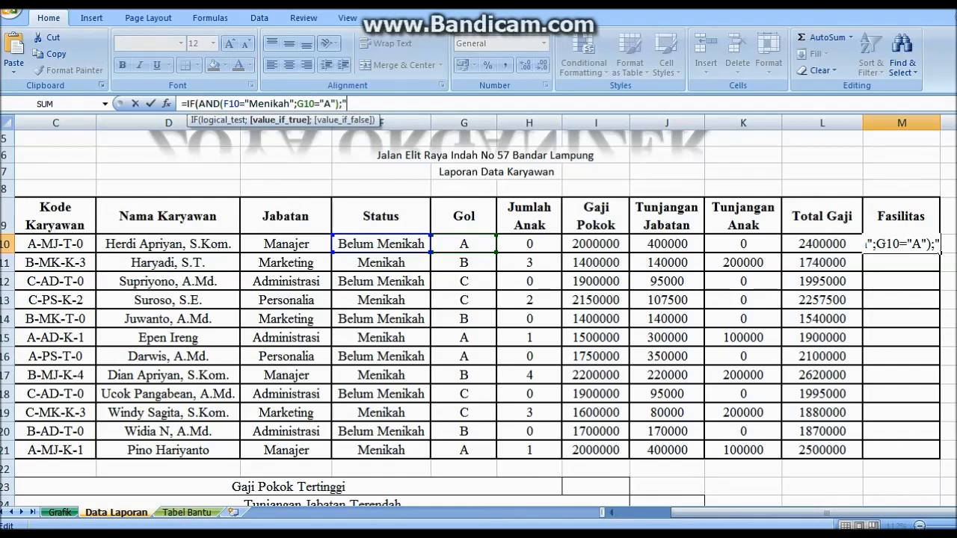
{"action": "type", "text": "Perumahan"}
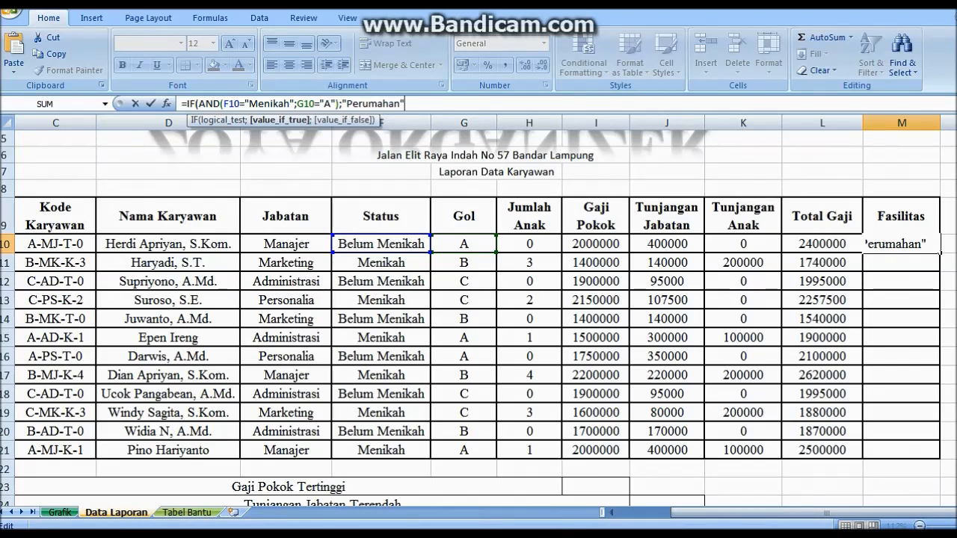
{"action": "key", "text": "BackSpace"}
{"action": "type", "text": "Dinas\""}
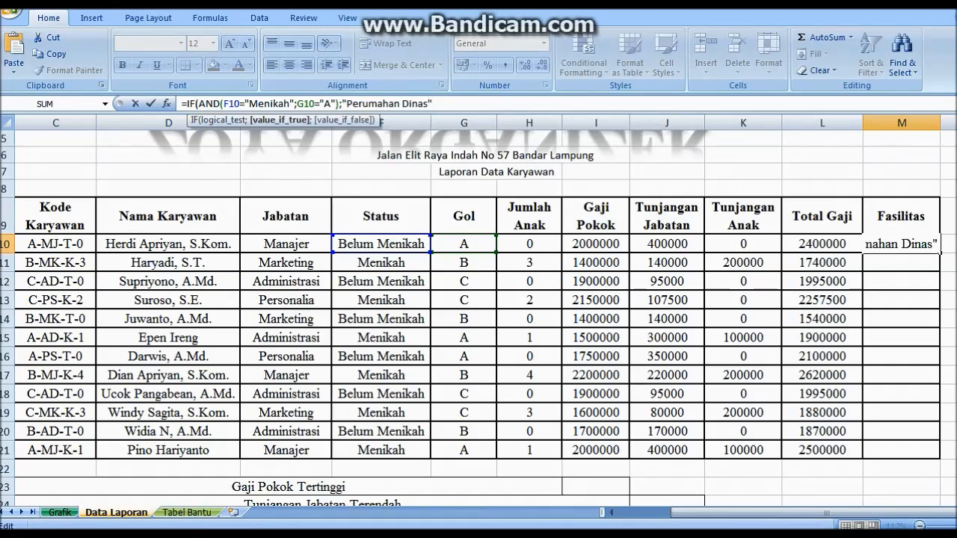
{"action": "type", "text": ";"}
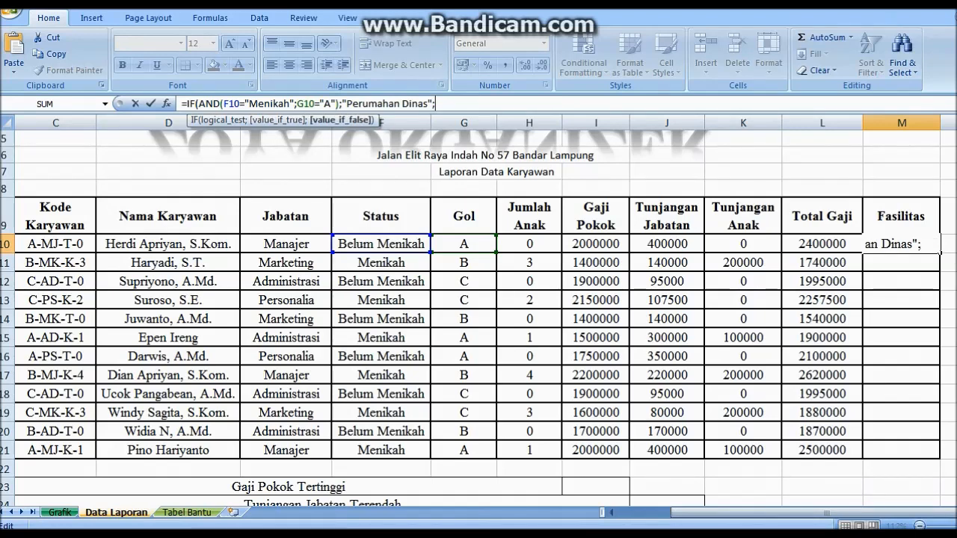
{"action": "type", "text": "\"Tidak Dapa"}
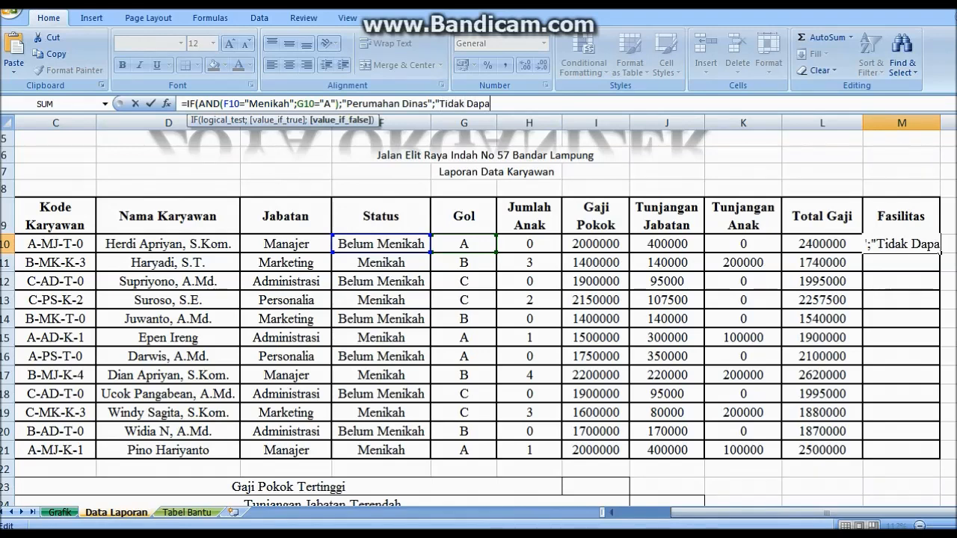
{"action": "type", "text": "t\""}
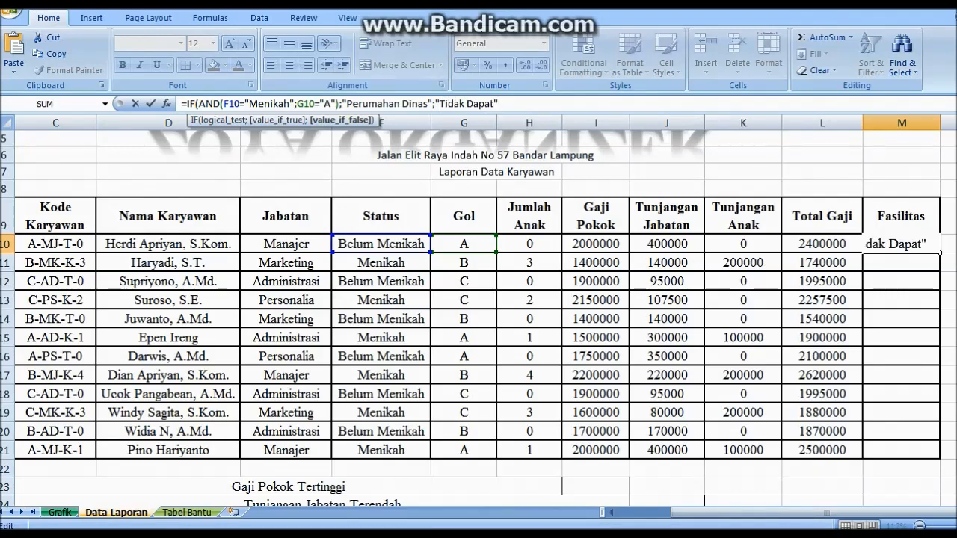
{"action": "type", "text": ")"}
{"action": "key", "text": "Return"}
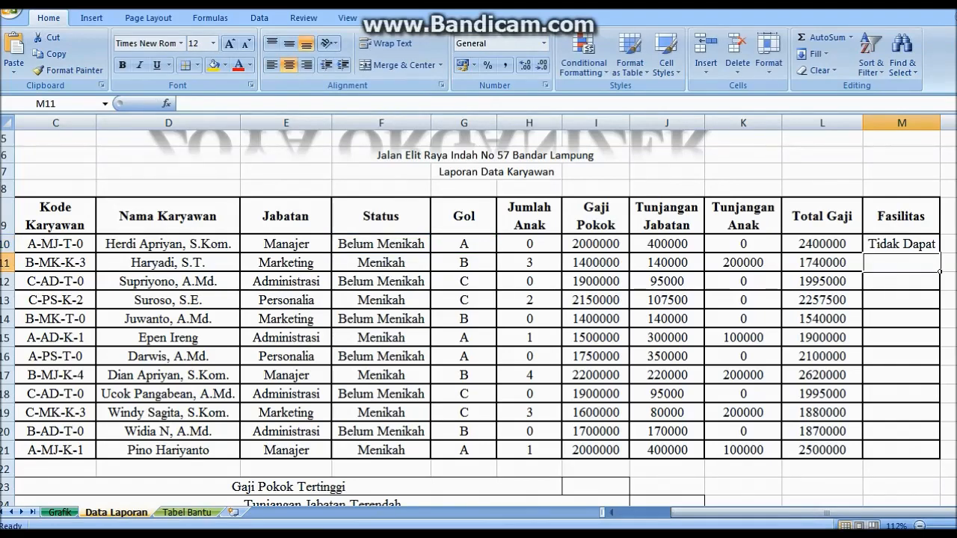
Fill the Fasilitas formula from M10 down to M21 and autofit column M to 'Perumahan Dinas'
{"action": "left_click_drag", "start_coordinate": [940, 123], "coordinate": [947, 123]}
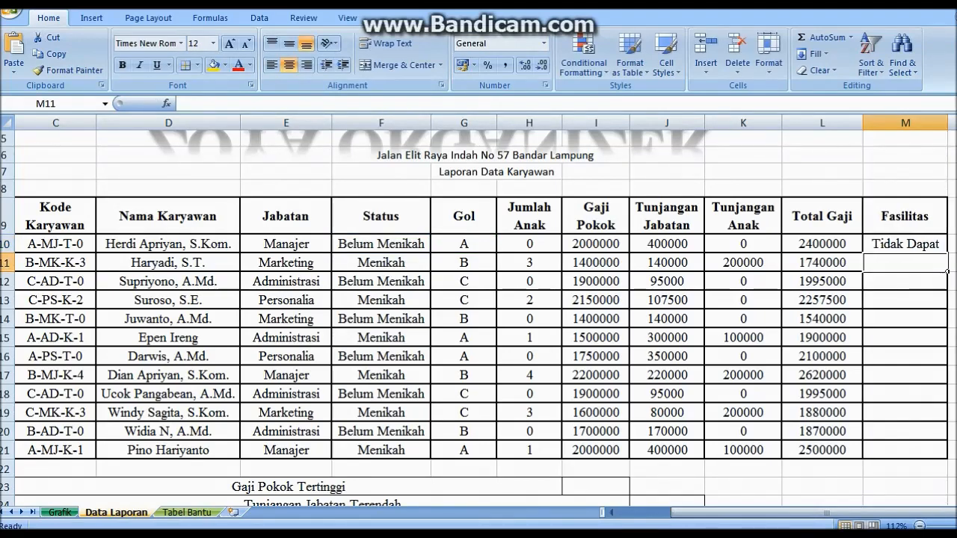
{"action": "left_click", "coordinate": [920, 244]}
{"action": "left_click_drag", "start_coordinate": [948, 252], "coordinate": [949, 458]}
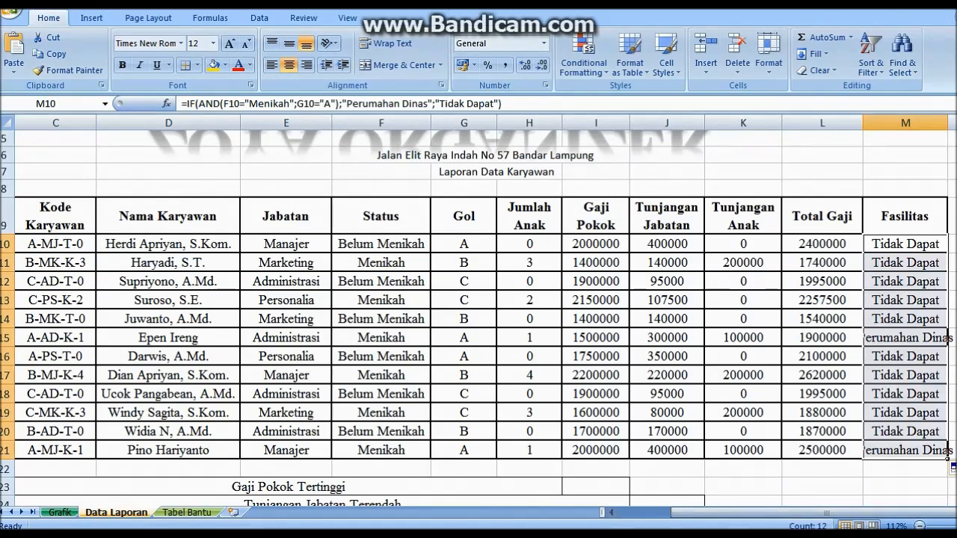
{"action": "left_click_drag", "start_coordinate": [947, 123], "coordinate": [956, 123]}
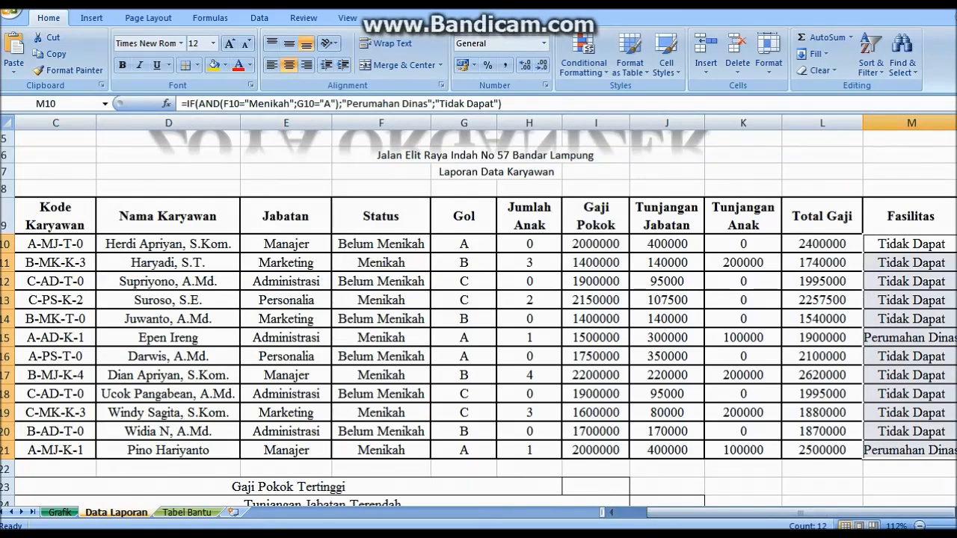
{"action": "left_click_drag", "start_coordinate": [825, 513], "coordinate": [853, 513]}
{"action": "double_click", "coordinate": [956, 123]}
{"action": "left_click_drag", "start_coordinate": [858, 513], "coordinate": [858, 513]}
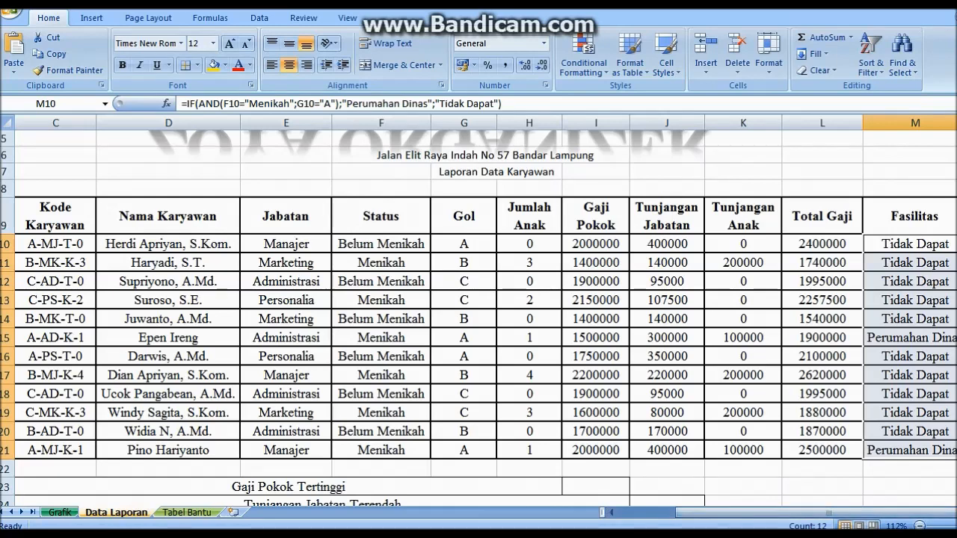
{"action": "left_click", "coordinate": [914, 189]}
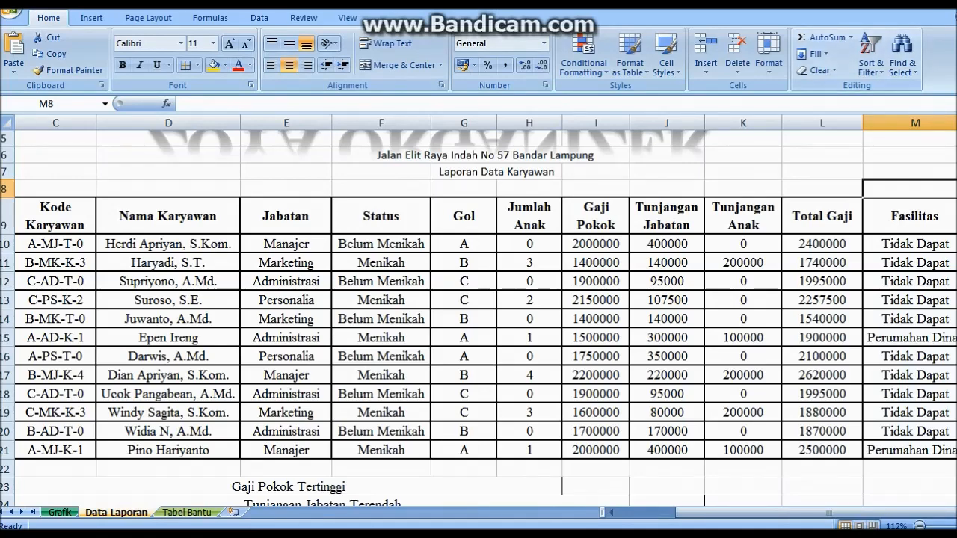
Enter =MAX(I10:I21) in I23 for Gaji Pokok Tertinggi
{"action": "left_click_drag", "start_coordinate": [956, 206], "coordinate": [956, 229]}
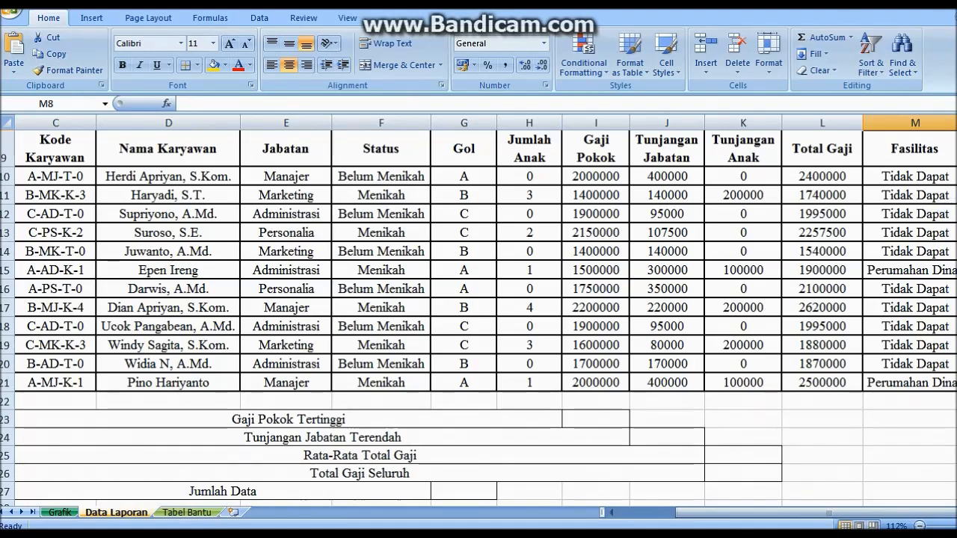
{"action": "left_click_drag", "start_coordinate": [284, 419], "coordinate": [705, 499]}
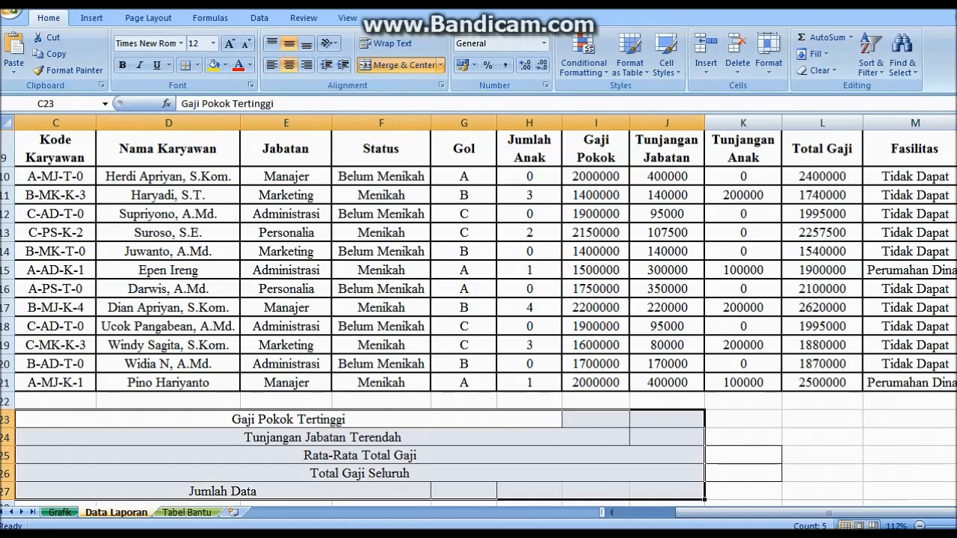
{"action": "left_click", "coordinate": [596, 420]}
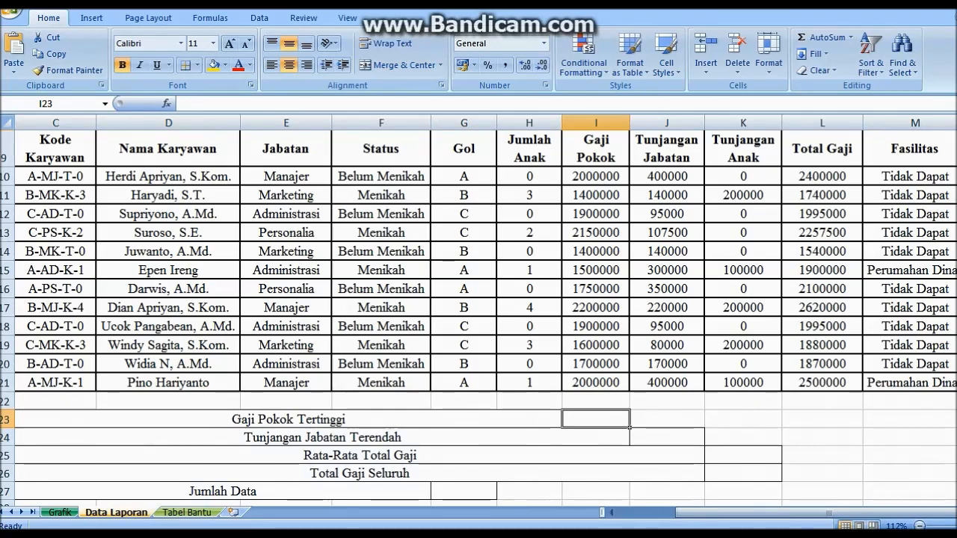
{"action": "type", "text": "="}
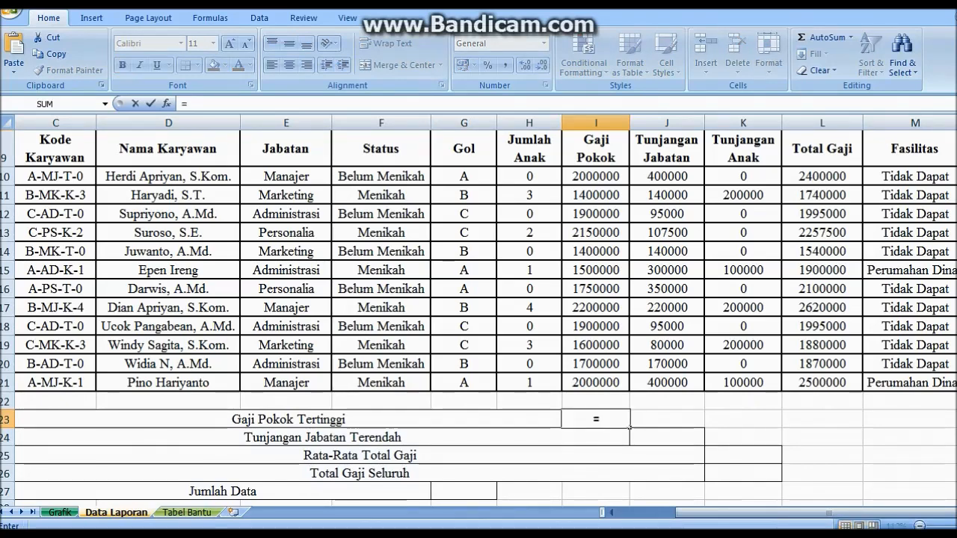
{"action": "type", "text": "MAX("}
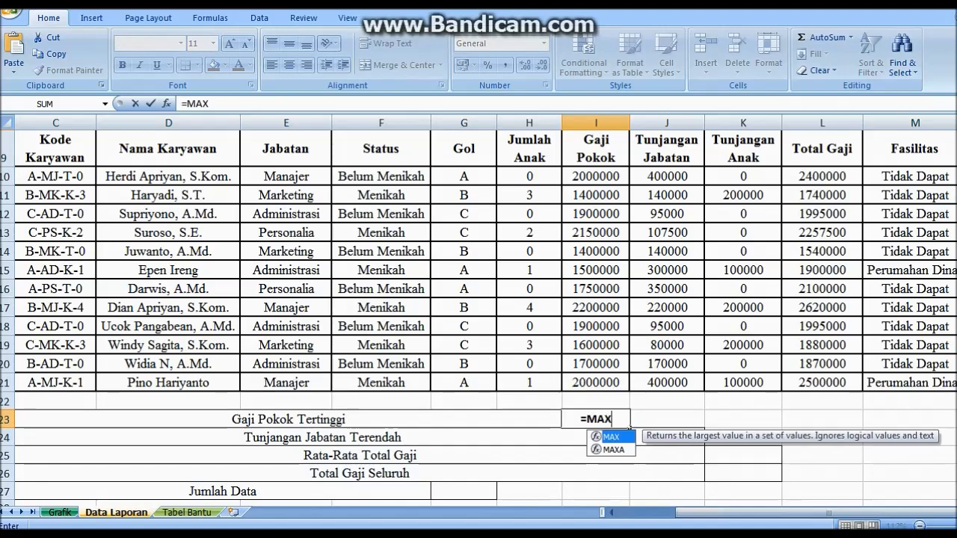
{"action": "left_click_drag", "start_coordinate": [598, 176], "coordinate": [630, 383]}
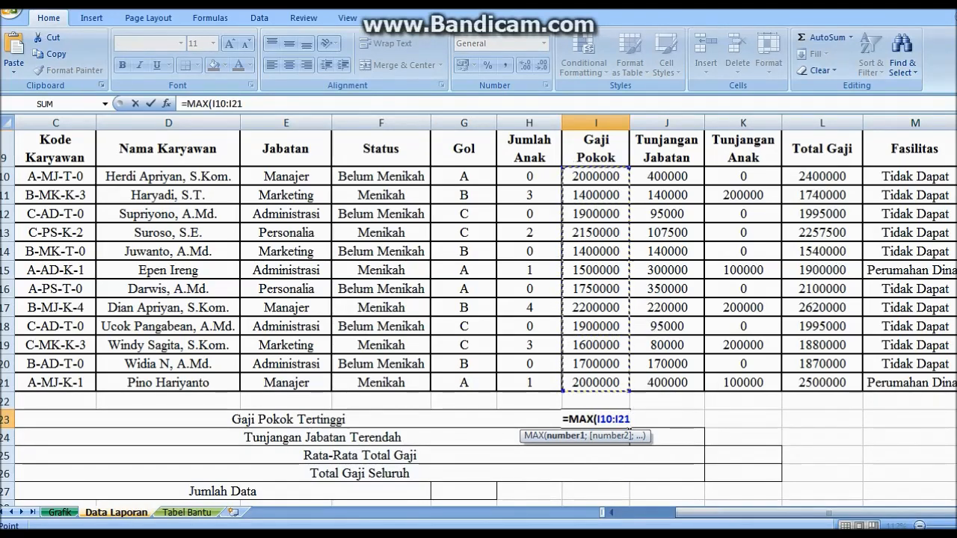
{"action": "key", "text": "Return"}
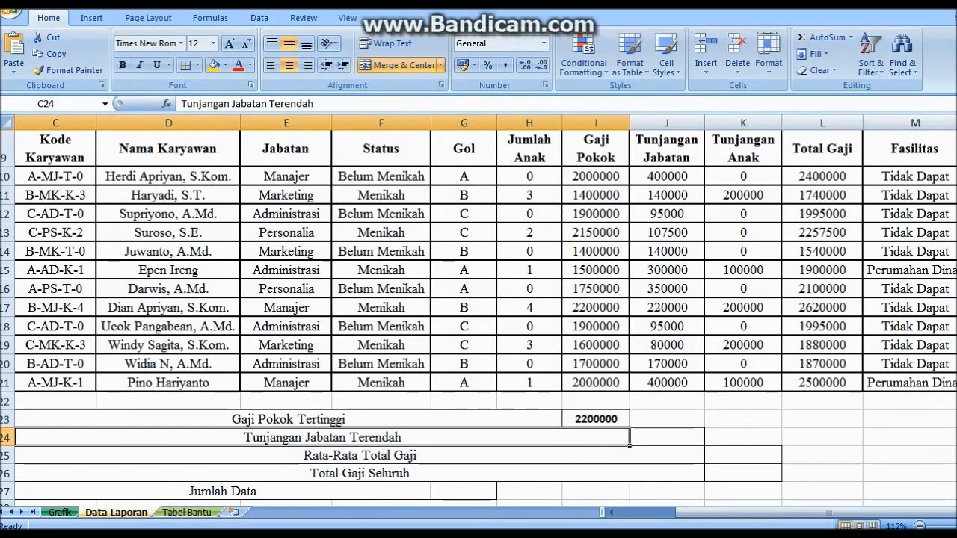
Enter =MIN(J10:J21) in J24 for Tunjangan Jabatan Terendah
{"action": "left_click", "coordinate": [667, 437]}
{"action": "type", "text": "="}
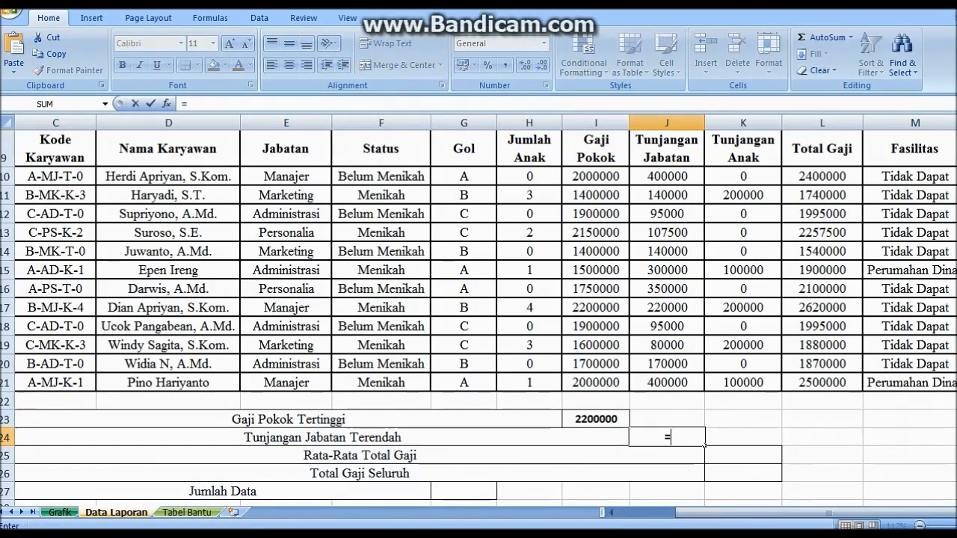
{"action": "type", "text": "MIN("}
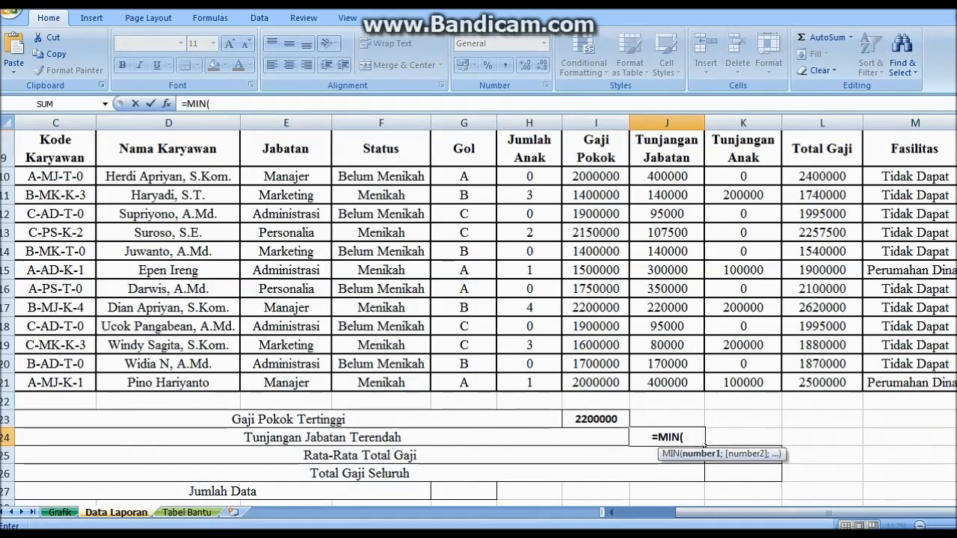
{"action": "left_click_drag", "start_coordinate": [667, 177], "coordinate": [667, 382]}
{"action": "key", "text": "Return"}
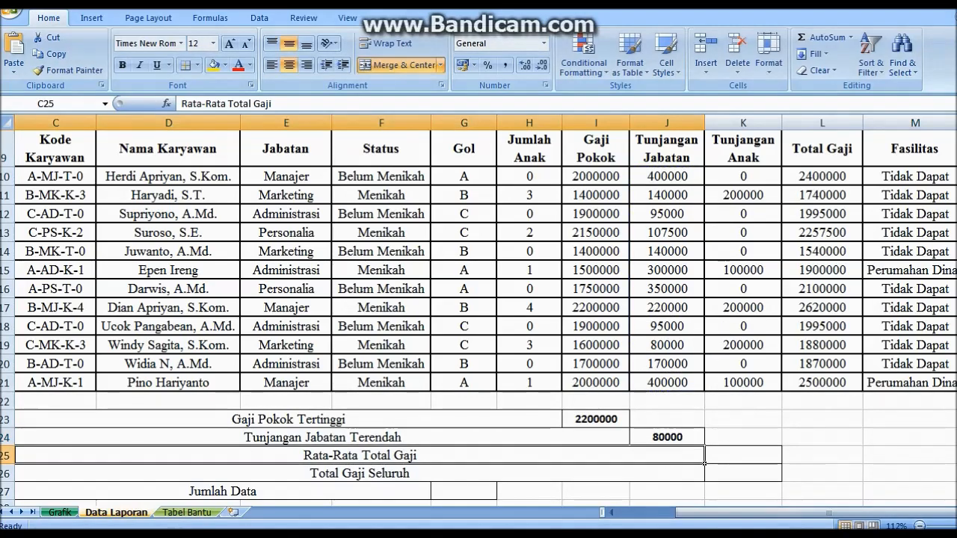
Enter =AVERAGE(L10:L21) in K25 for Rata-Rata Total Gaji
{"action": "left_click", "coordinate": [744, 455]}
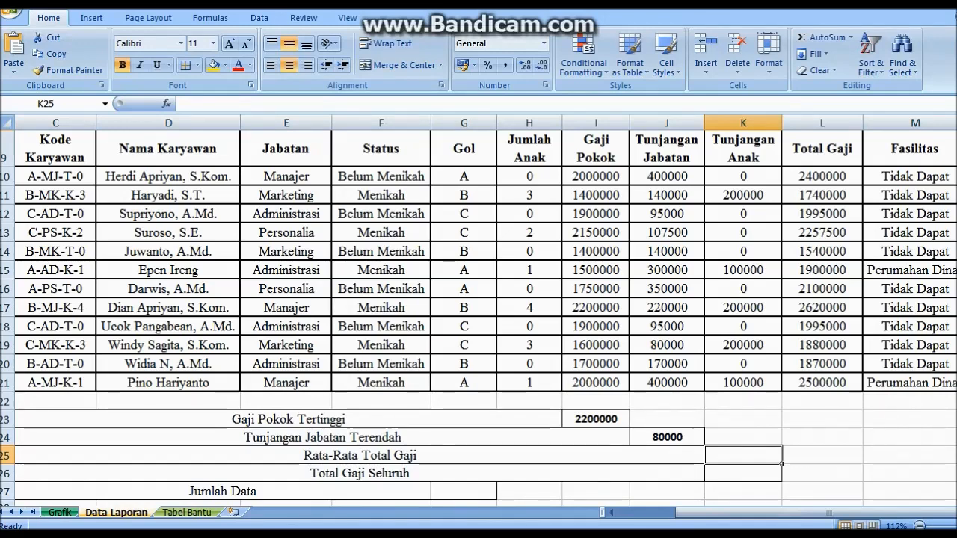
{"action": "type", "text": "="}
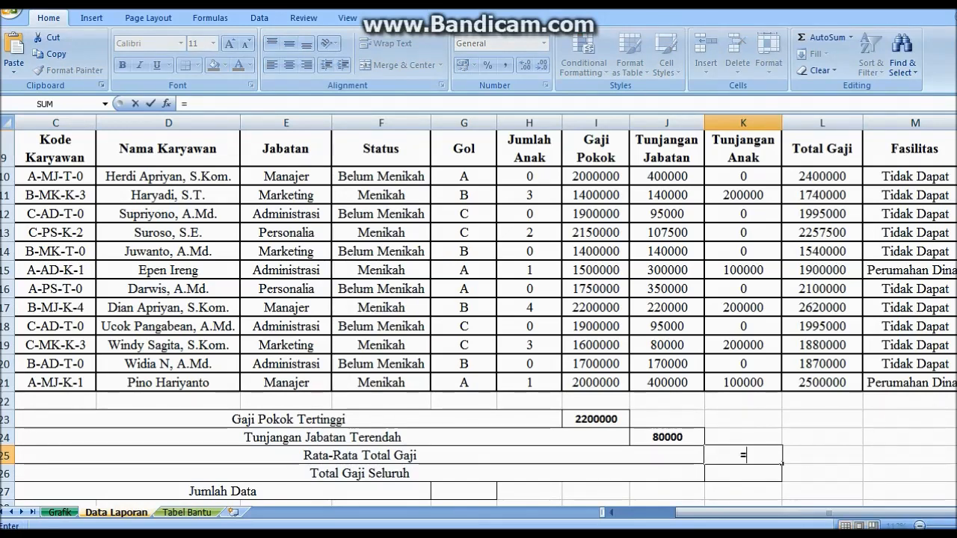
{"action": "type", "text": "AVERAGE"}
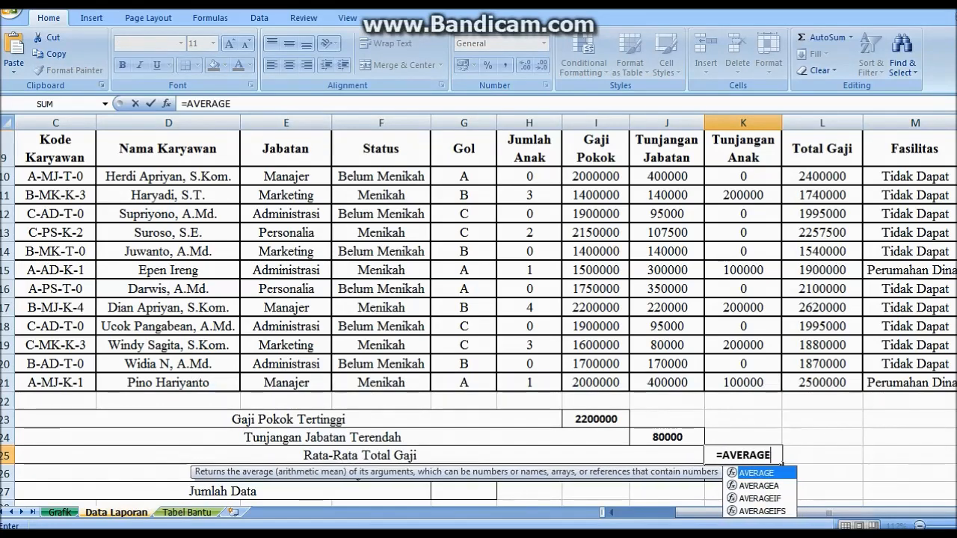
{"action": "type", "text": "("}
{"action": "left_click_drag", "start_coordinate": [822, 176], "coordinate": [822, 382]}
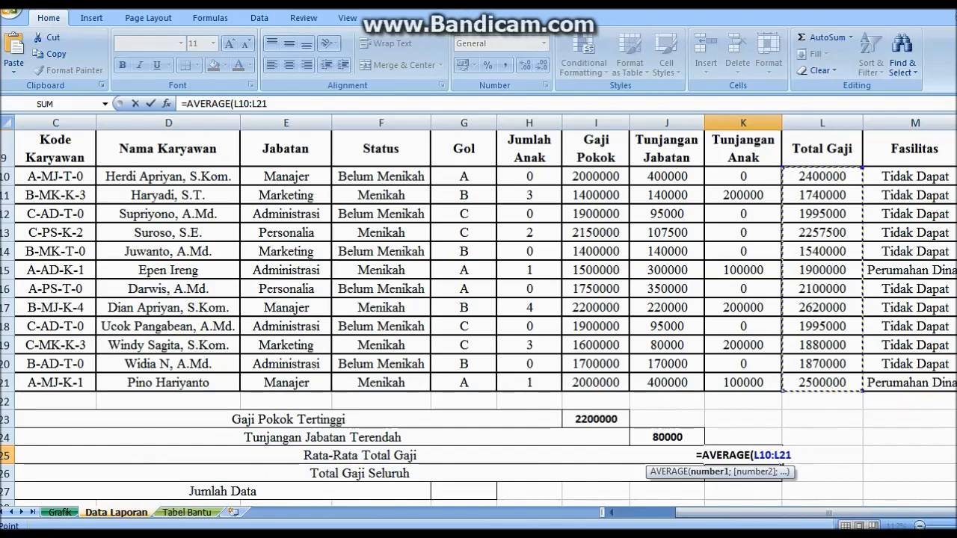
{"action": "key", "text": "Return"}
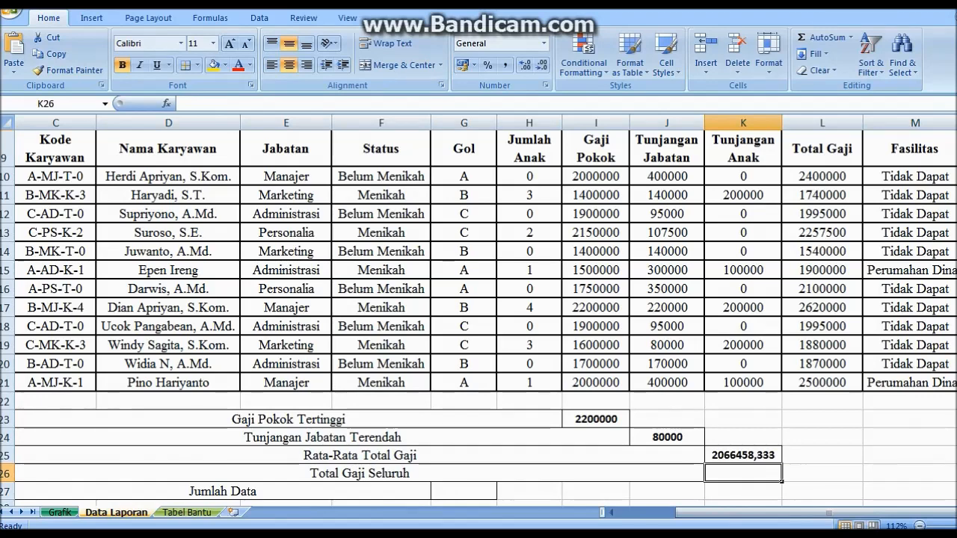
Enter =SUM(L10:L21) in K26 for Total Gaji Seluruh
{"action": "type", "text": "=SUM"}
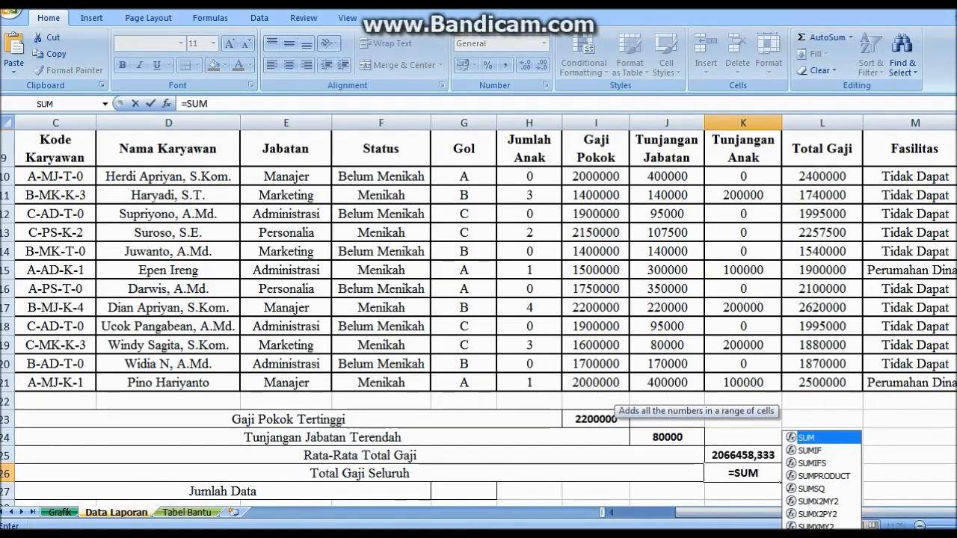
{"action": "type", "text": "("}
{"action": "left_click", "coordinate": [822, 177]}
{"action": "left_click_drag", "start_coordinate": [823, 177], "coordinate": [823, 383]}
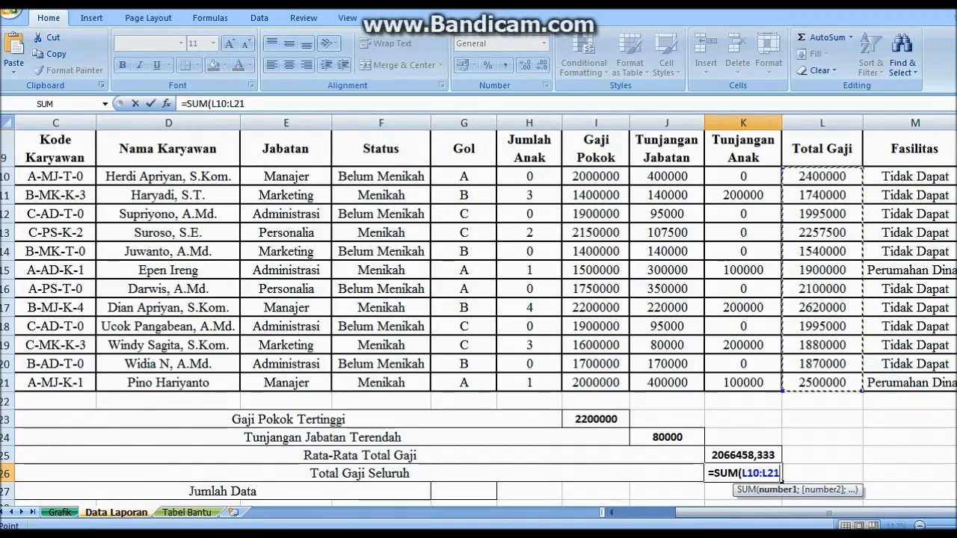
{"action": "key", "text": "Return"}
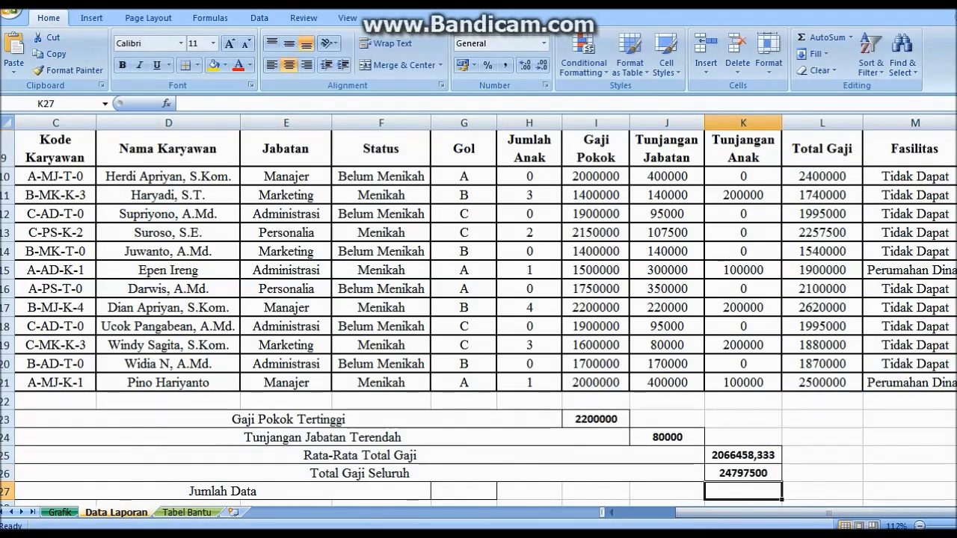
Replace the mistyped entry in G27 with =COUNTA(G10:G21) to count the employees
{"action": "left_click", "coordinate": [463, 492]}
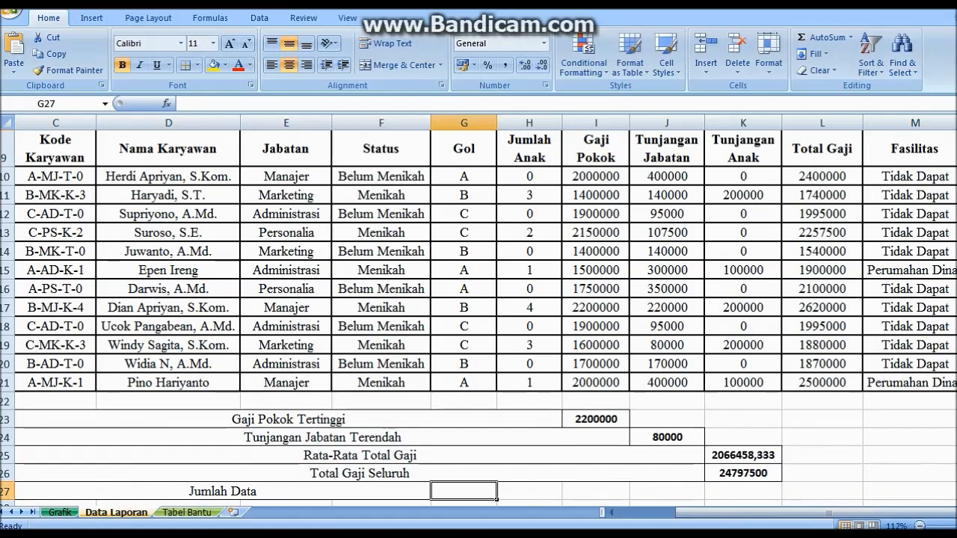
{"action": "type", "text": "COUN"}
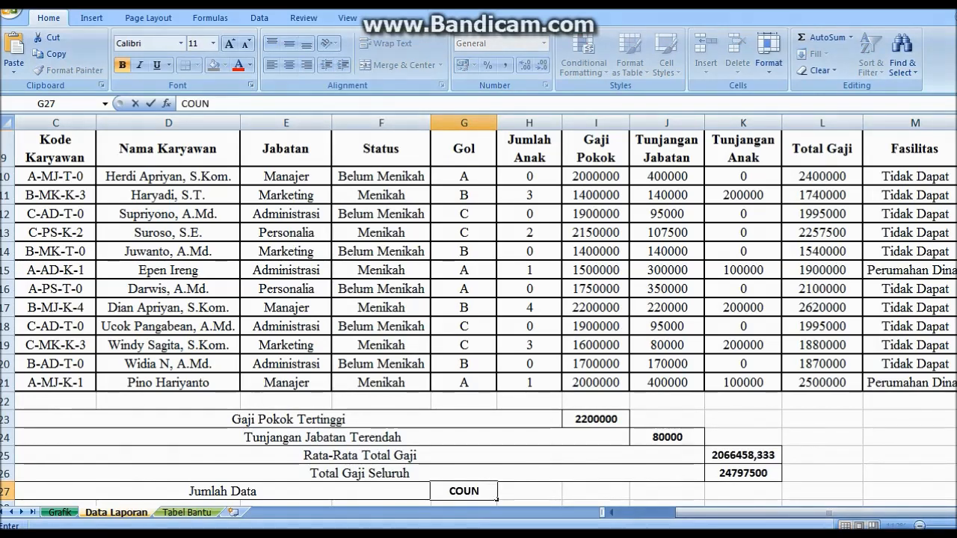
{"action": "double_click", "coordinate": [464, 491]}
{"action": "type", "text": "="}
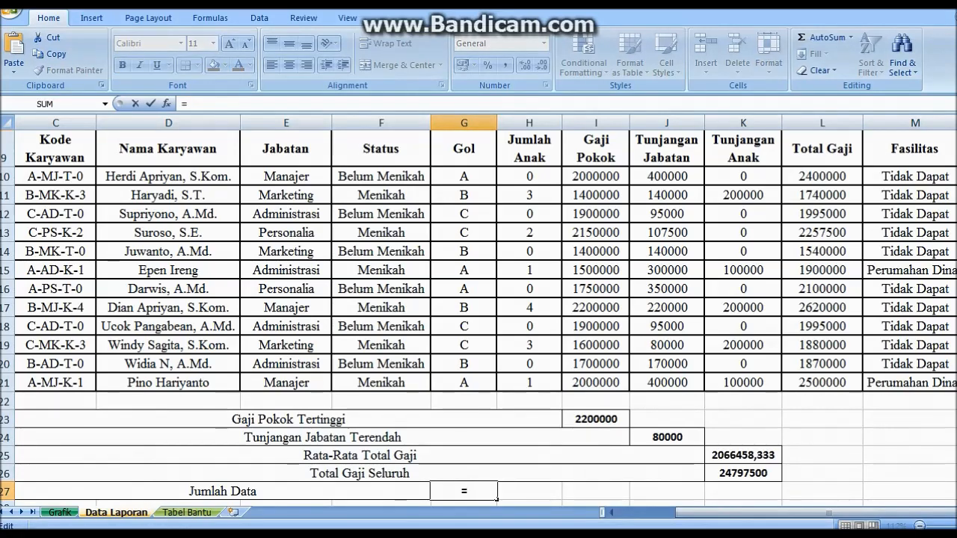
{"action": "type", "text": "COUN"}
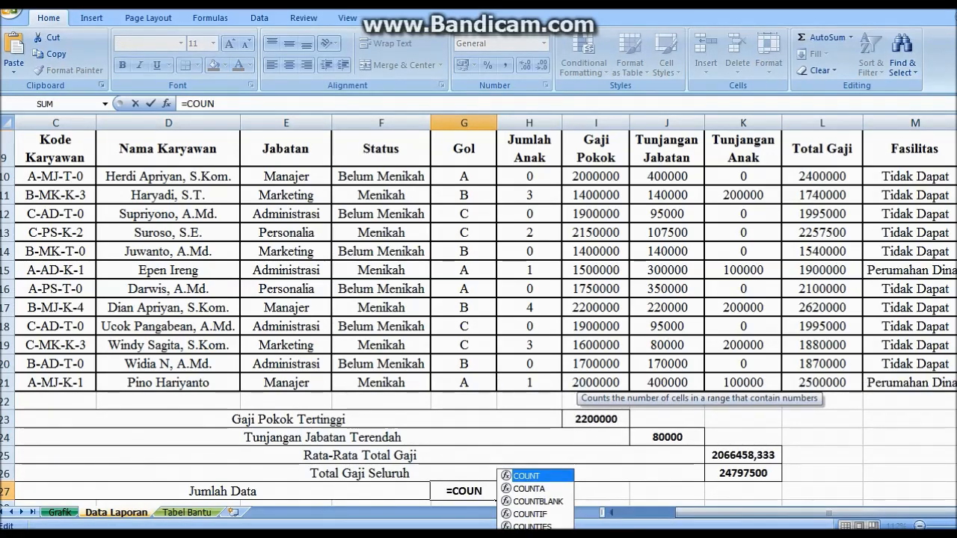
{"action": "type", "text": "T"}
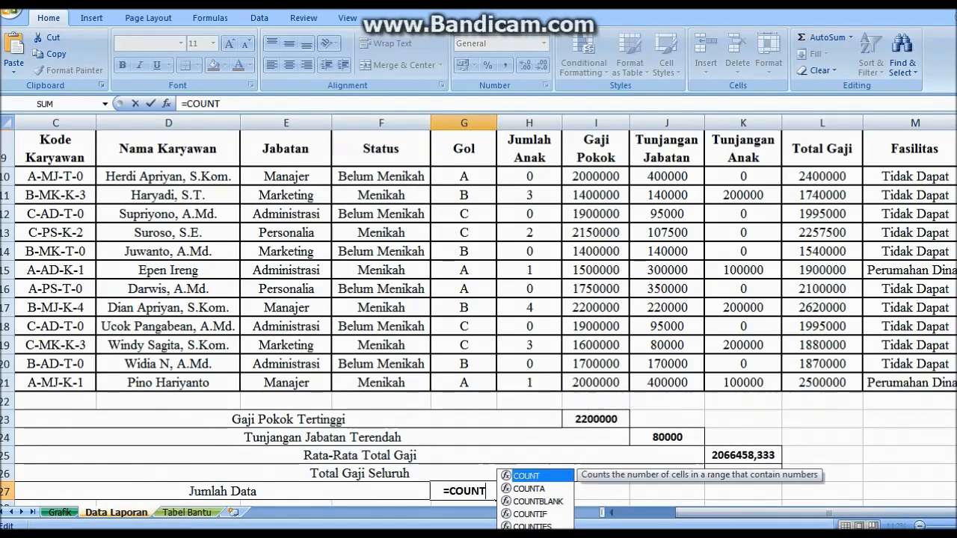
{"action": "type", "text": "A("}
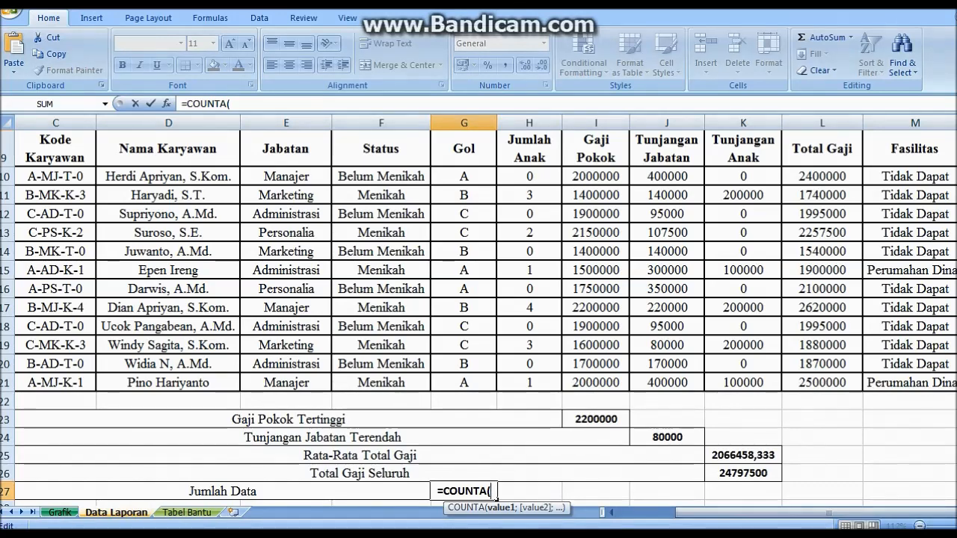
{"action": "left_click", "coordinate": [463, 176]}
{"action": "left_click_drag", "start_coordinate": [464, 176], "coordinate": [464, 382]}
{"action": "key", "text": "Return"}
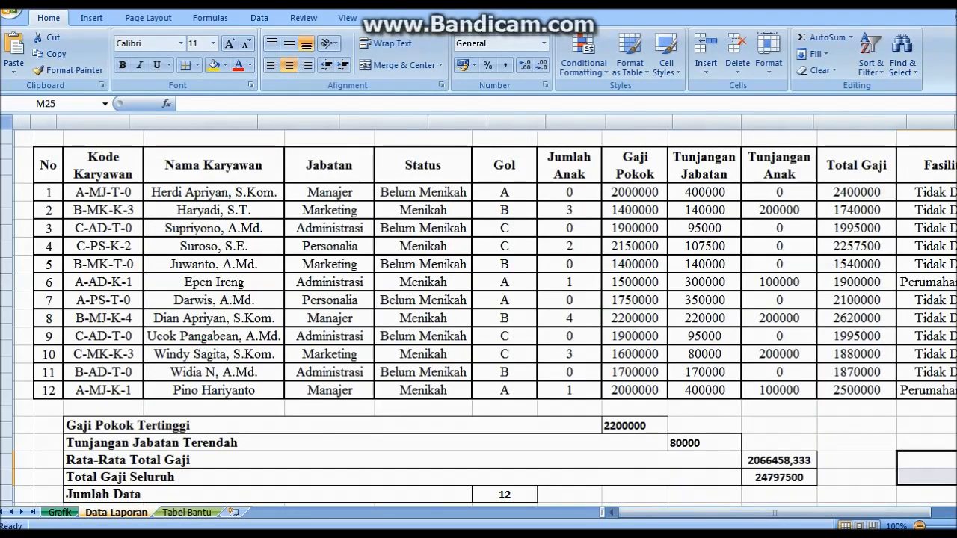
Review the completed summary rows and insert a new blank worksheet
{"action": "left_click", "coordinate": [920, 526]}
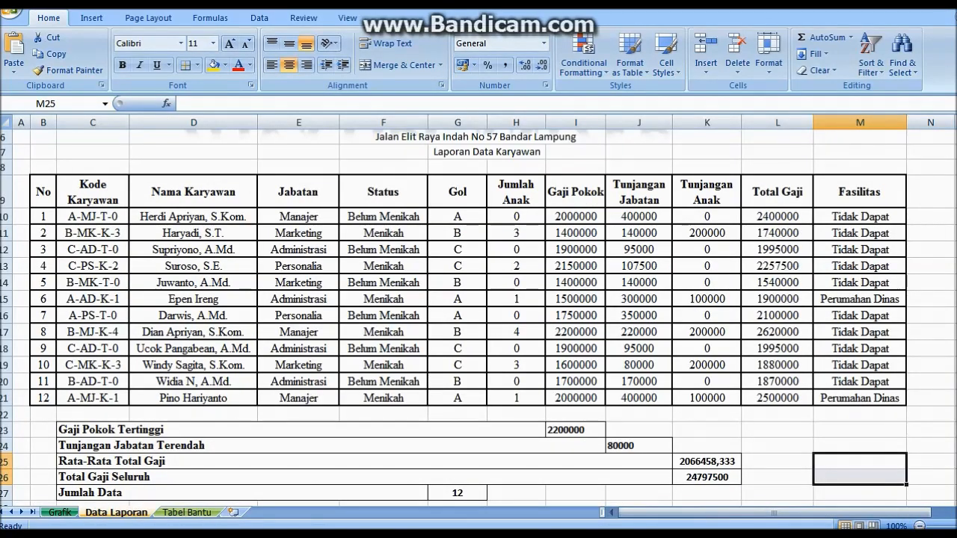
{"action": "scroll", "coordinate": [478, 318], "scroll_direction": "up", "scroll_amount": 2}
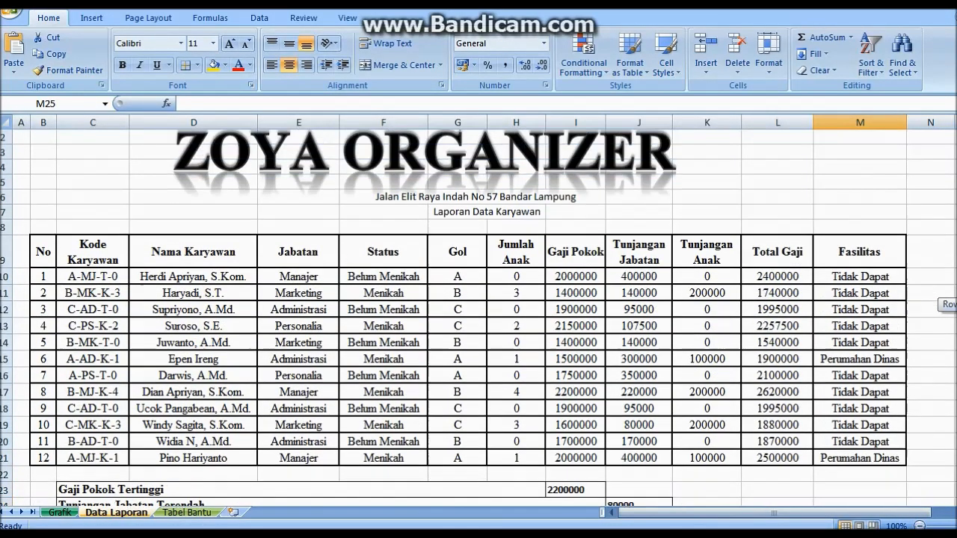
{"action": "scroll", "coordinate": [478, 318], "scroll_direction": "down", "scroll_amount": 1}
{"action": "scroll", "coordinate": [478, 317], "scroll_direction": "down", "scroll_amount": 1}
{"action": "scroll", "coordinate": [479, 318], "scroll_direction": "up", "scroll_amount": 1}
{"action": "scroll", "coordinate": [479, 318], "scroll_direction": "down", "scroll_amount": 4}
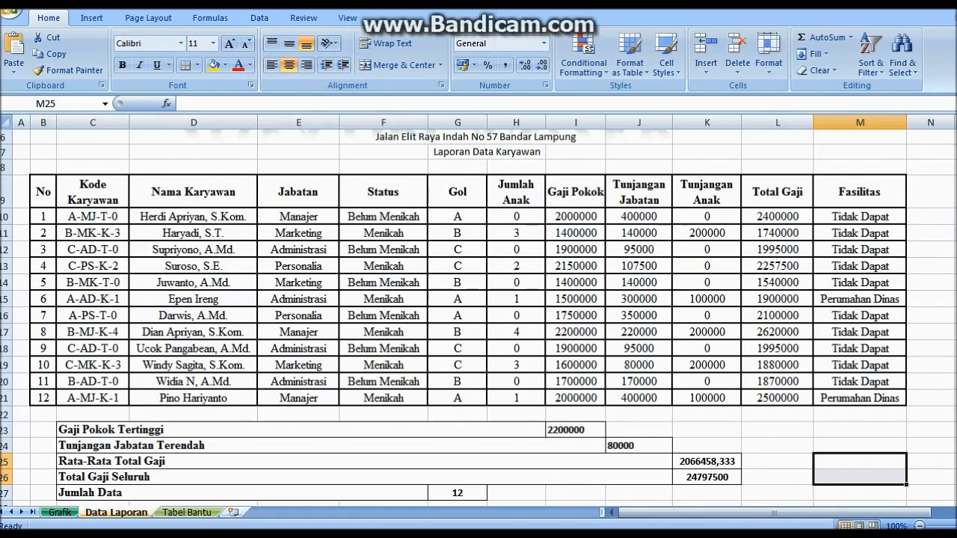
{"action": "left_click", "coordinate": [235, 513]}
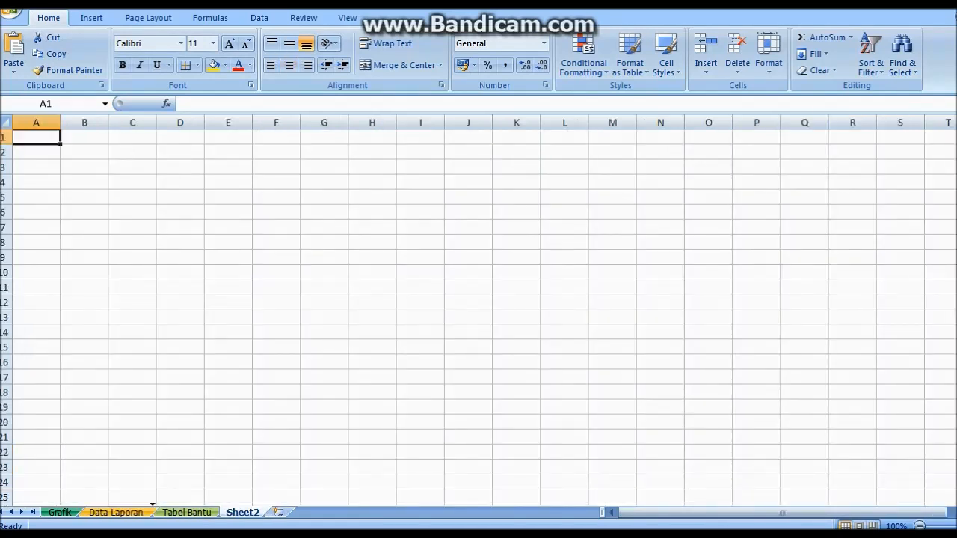
{"action": "left_click_drag", "start_coordinate": [243, 513], "coordinate": [153, 513]}
{"action": "double_click", "coordinate": [176, 513]}
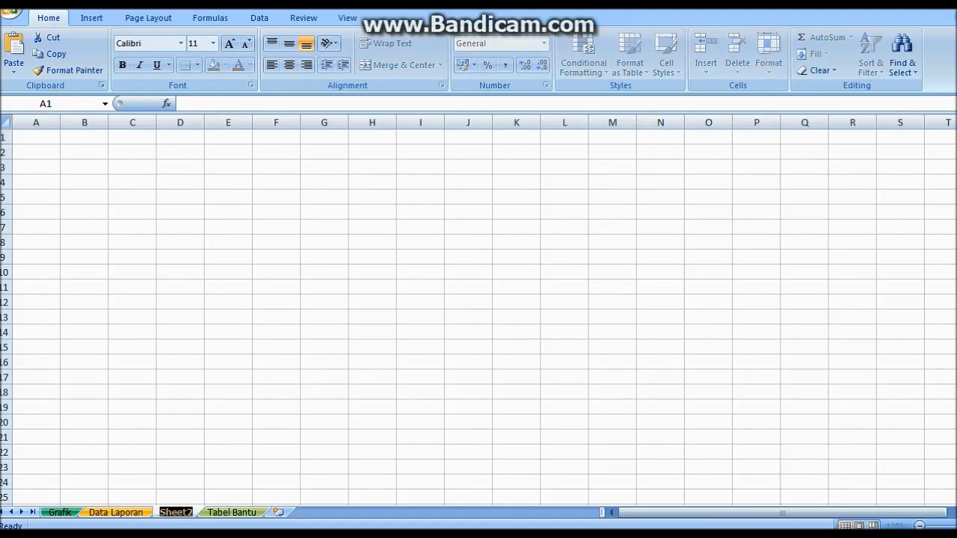
{"action": "type", "text": "SHO"}
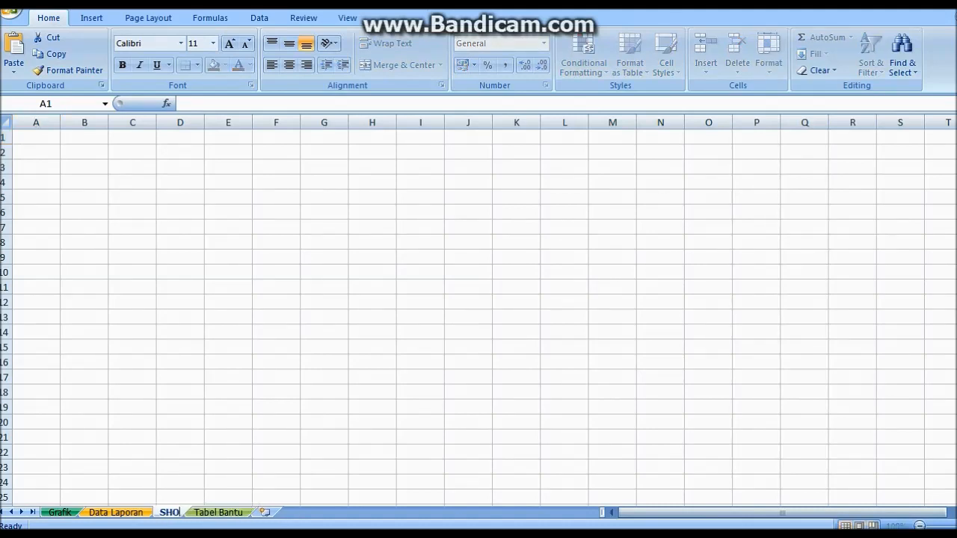
{"action": "type", "text": "RT & FILTER"}
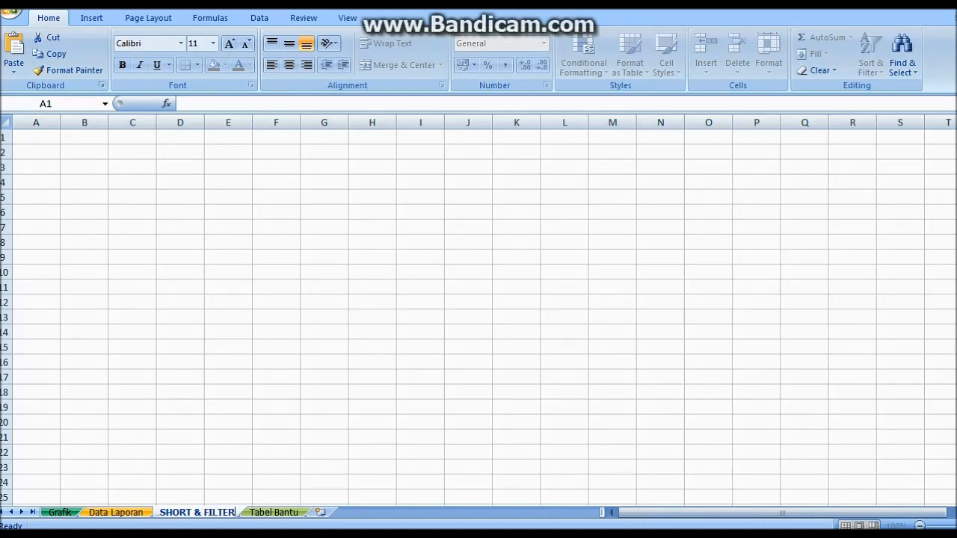
{"action": "right_click", "coordinate": [207, 512]}
{"action": "mouse_move", "coordinate": [262, 445]}
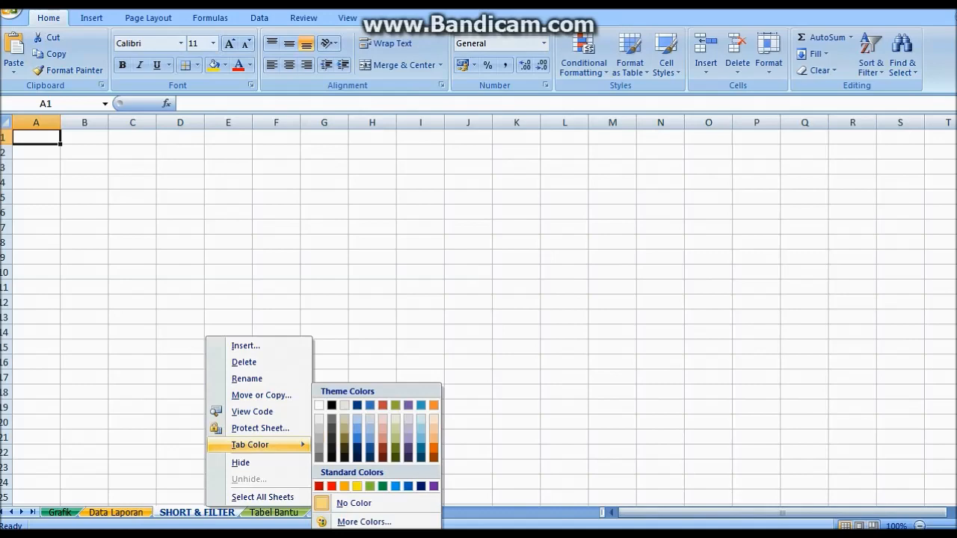
{"action": "left_click", "coordinate": [332, 487]}
{"action": "left_click", "coordinate": [180, 453]}
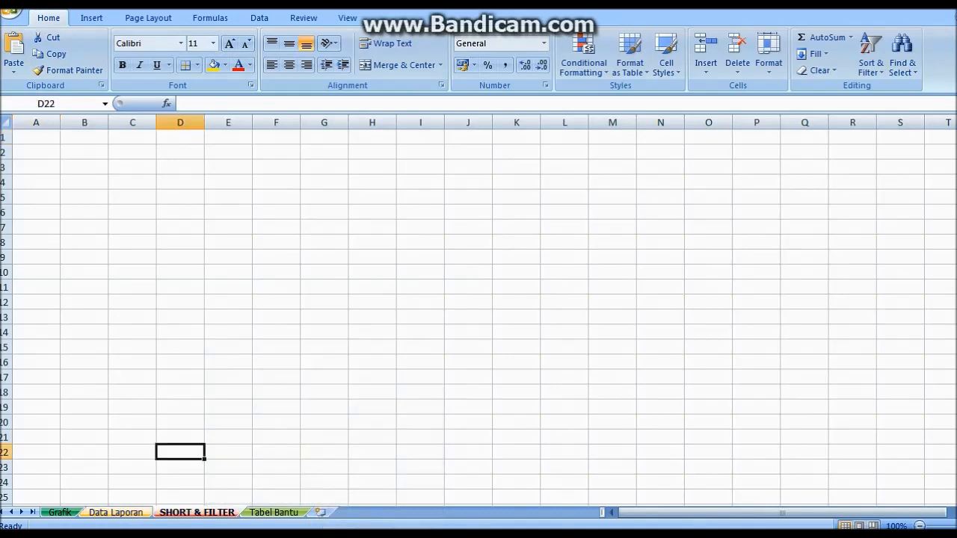
{"action": "left_click", "coordinate": [116, 513]}
{"action": "scroll", "coordinate": [298, 212], "scroll_direction": "up", "scroll_amount": 2}
{"action": "left_click", "coordinate": [299, 212]}
{"action": "scroll", "coordinate": [299, 212], "scroll_direction": "down", "scroll_amount": 2}
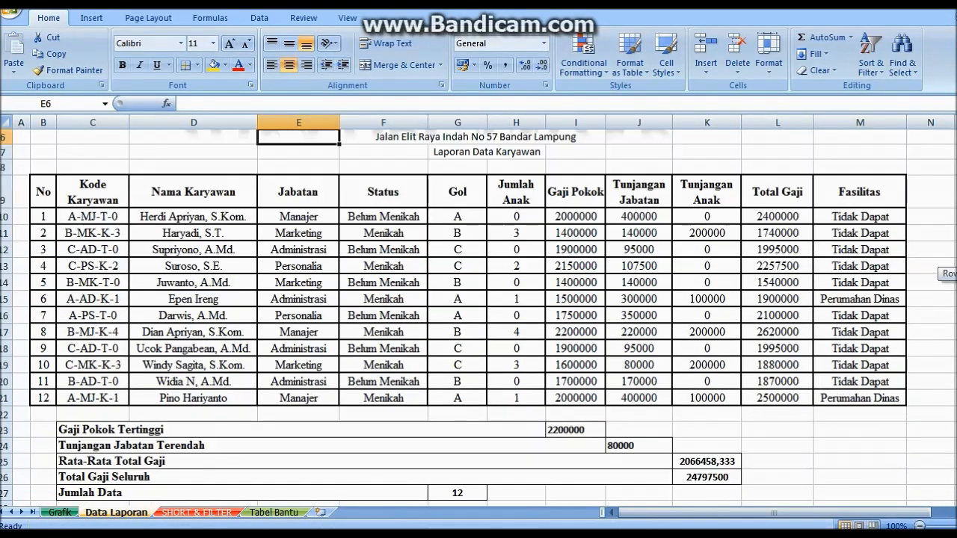
{"action": "scroll", "coordinate": [299, 213], "scroll_direction": "up", "scroll_amount": 2}
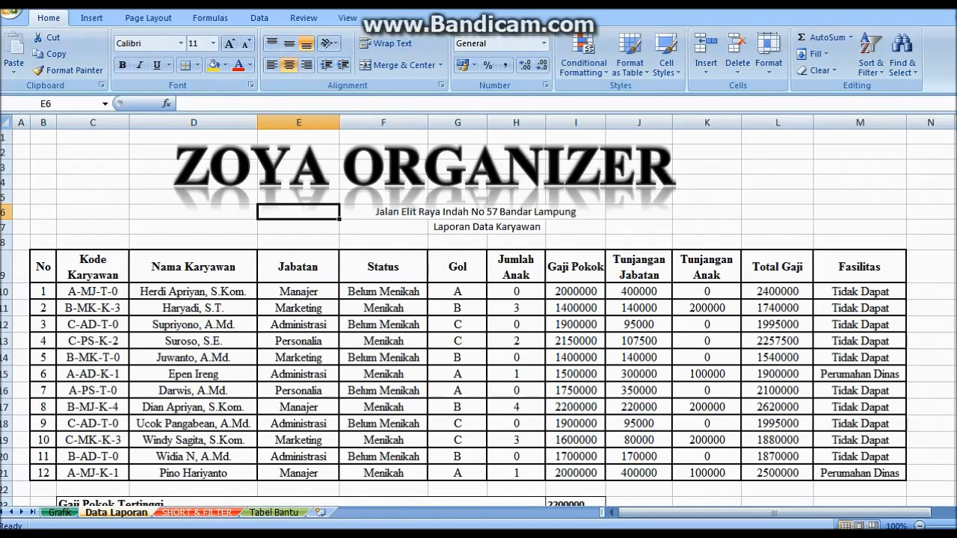
Copy the whole Data Laporan sheet into SHORT & FILTER, then select the employee table through row 21
{"action": "left_click", "coordinate": [6, 123]}
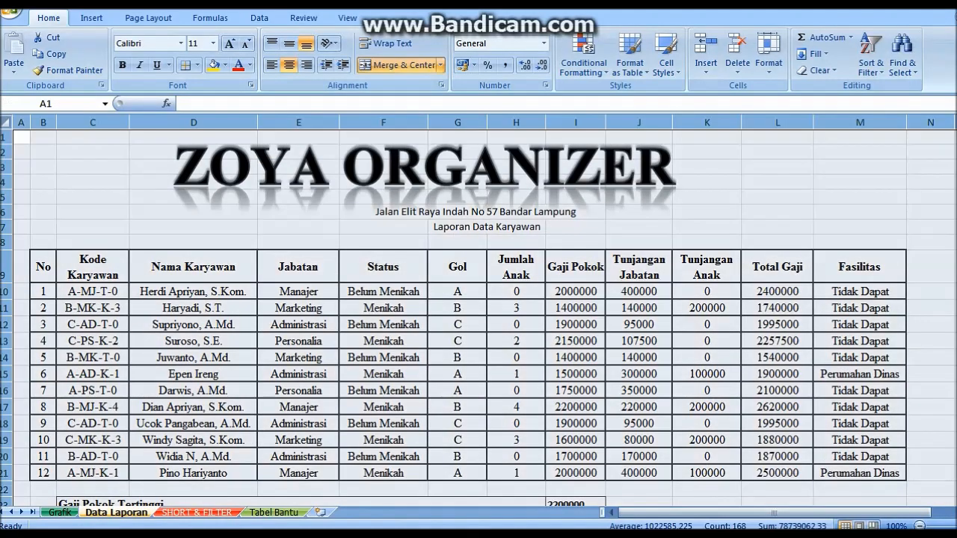
{"action": "key", "text": "ctrl+c"}
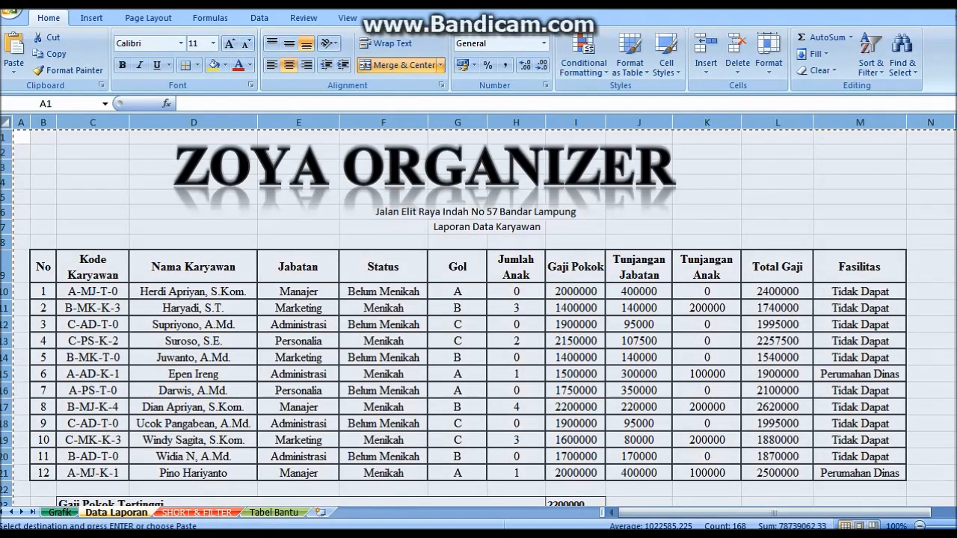
{"action": "left_click", "coordinate": [197, 512]}
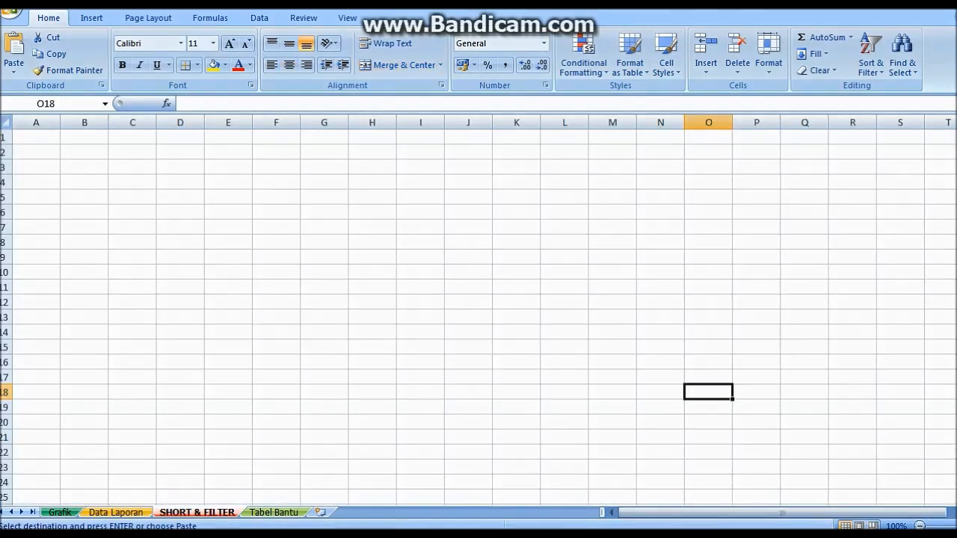
{"action": "left_click", "coordinate": [6, 122]}
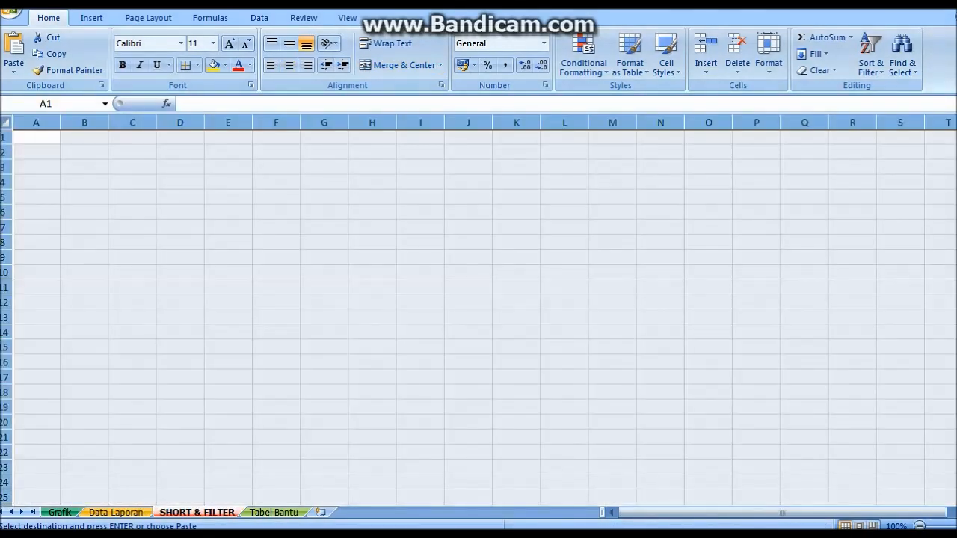
{"action": "key", "text": "ctrl+v"}
{"action": "left_click", "coordinate": [298, 242]}
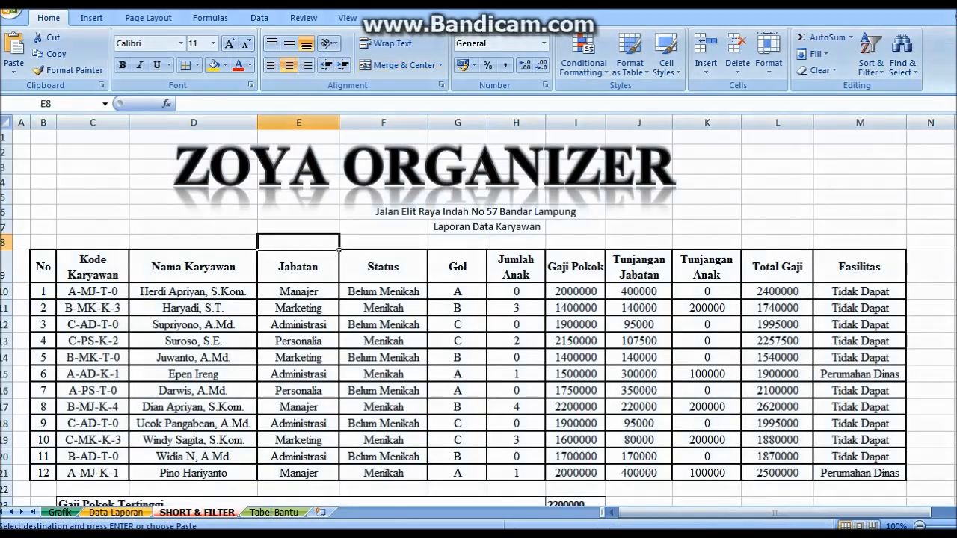
{"action": "left_click_drag", "start_coordinate": [956, 142], "coordinate": [956, 147]}
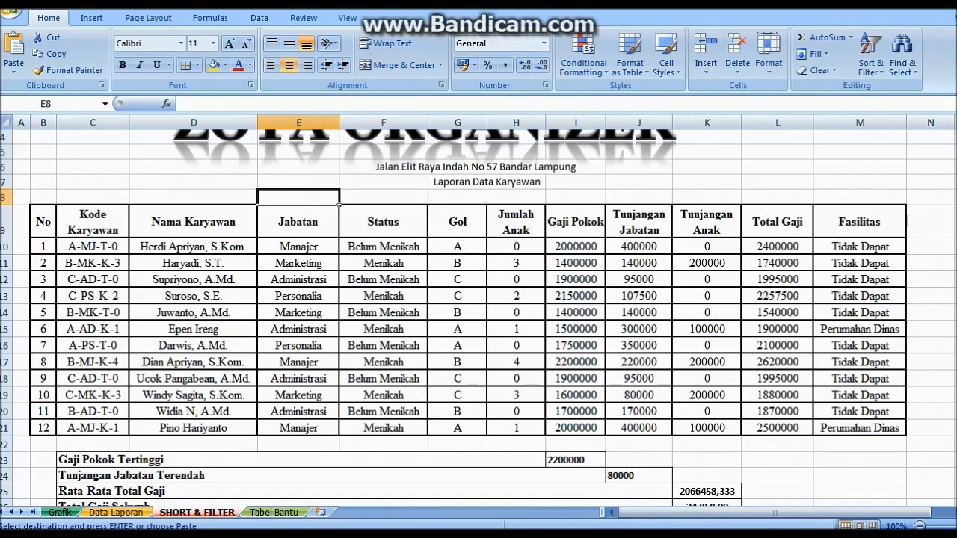
{"action": "left_click_drag", "start_coordinate": [92, 221], "coordinate": [860, 428]}
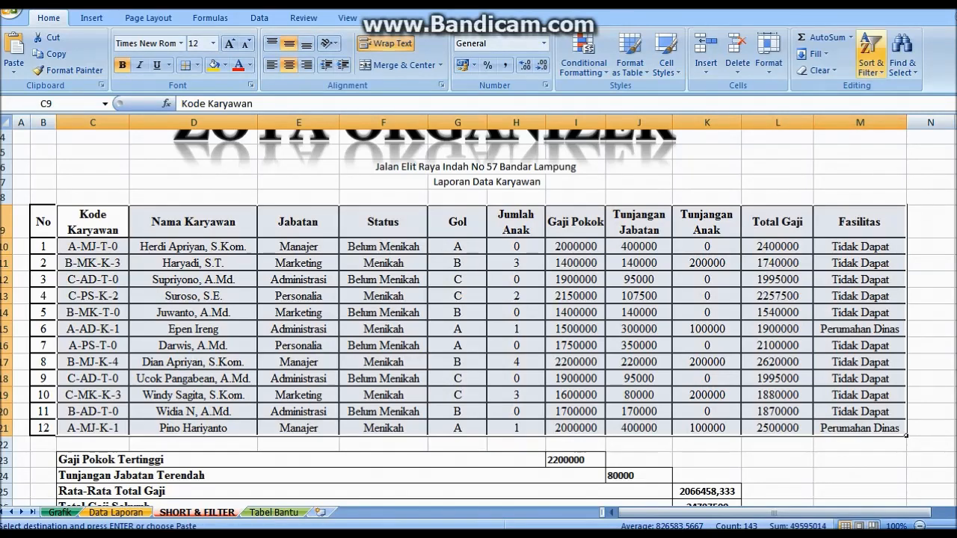
In Custom Sort, set the first level to Jabatan, A to Z
{"action": "left_click", "coordinate": [872, 60]}
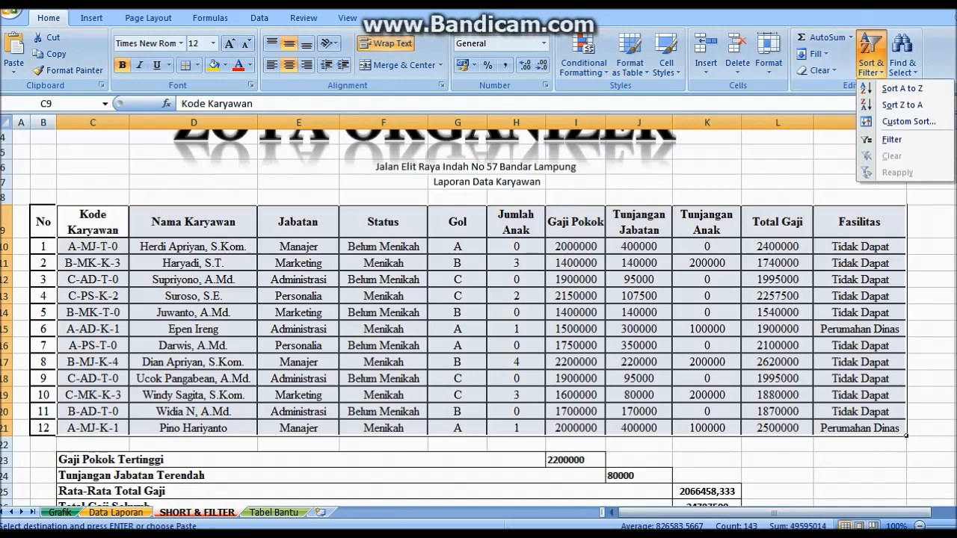
{"action": "left_click", "coordinate": [907, 121]}
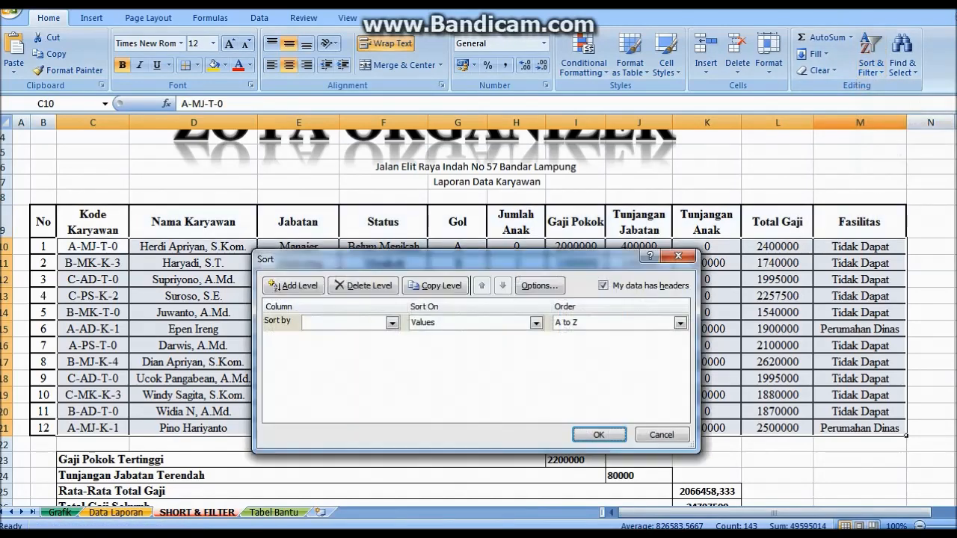
{"action": "left_click", "coordinate": [392, 323]}
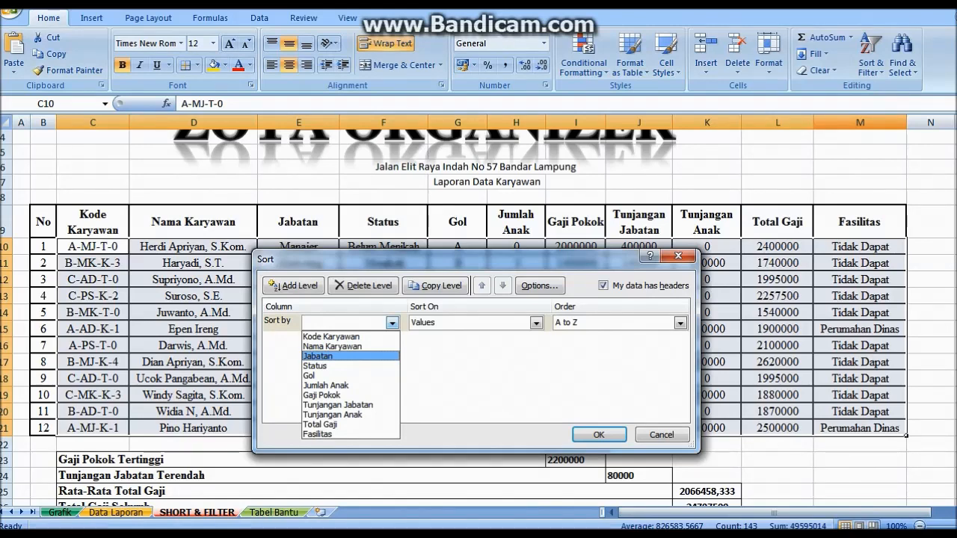
{"action": "left_click", "coordinate": [350, 357]}
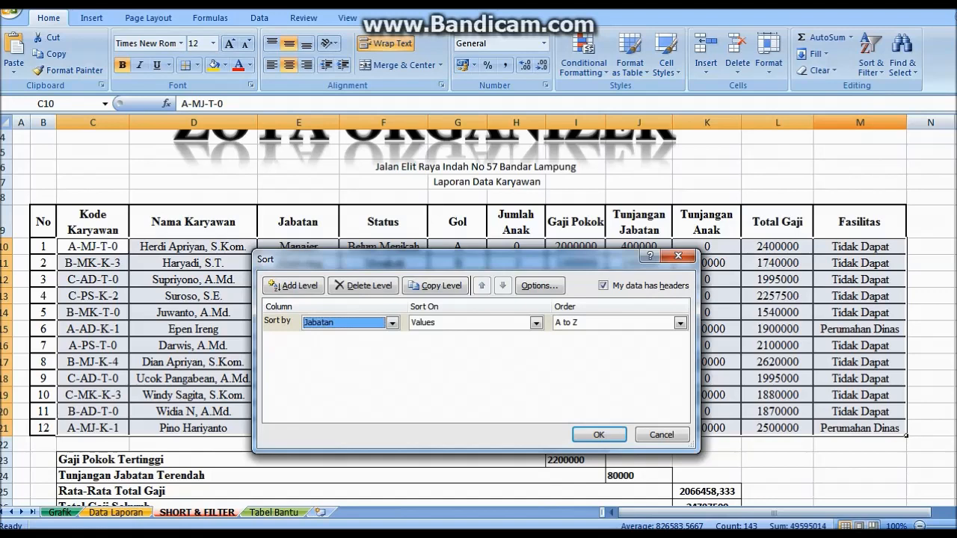
{"action": "left_click", "coordinate": [680, 323]}
{"action": "left_click", "coordinate": [584, 337]}
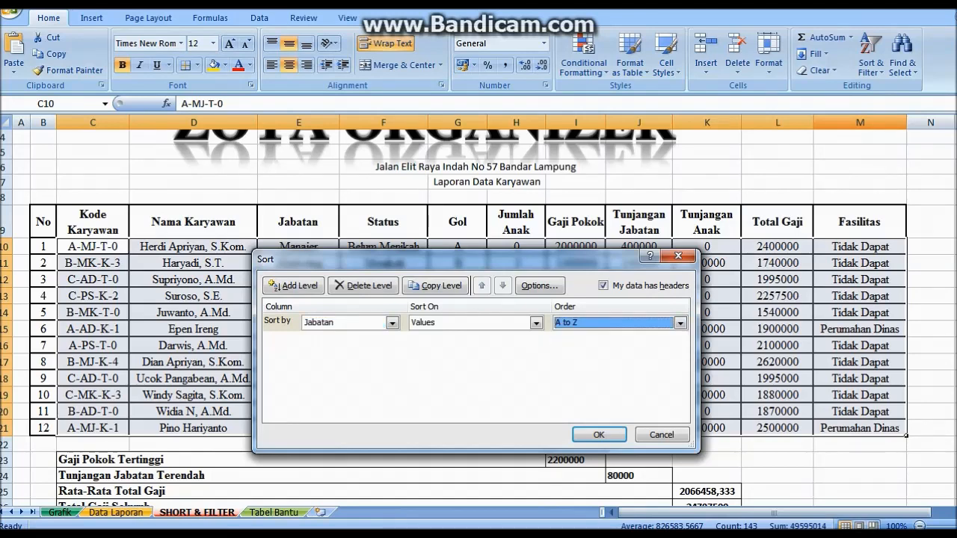
Add a second level for Jumlah Anak, largest to smallest, and apply the sort
{"action": "left_click", "coordinate": [293, 286]}
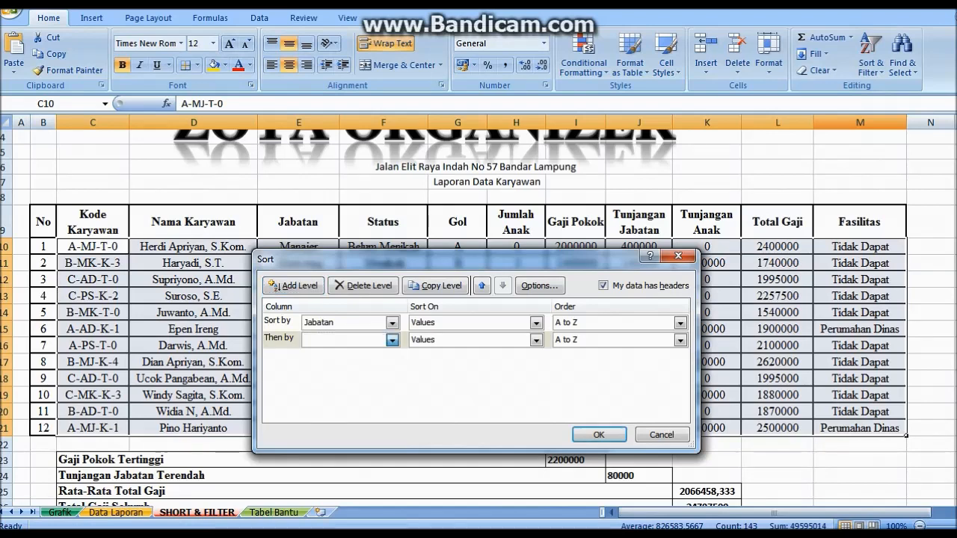
{"action": "left_click", "coordinate": [392, 339]}
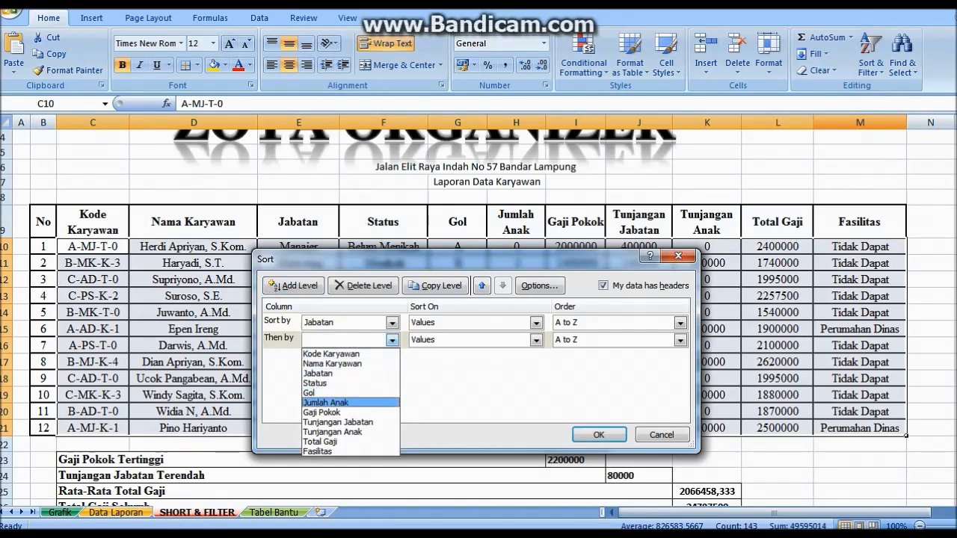
{"action": "left_click", "coordinate": [326, 403]}
{"action": "left_click", "coordinate": [679, 339]}
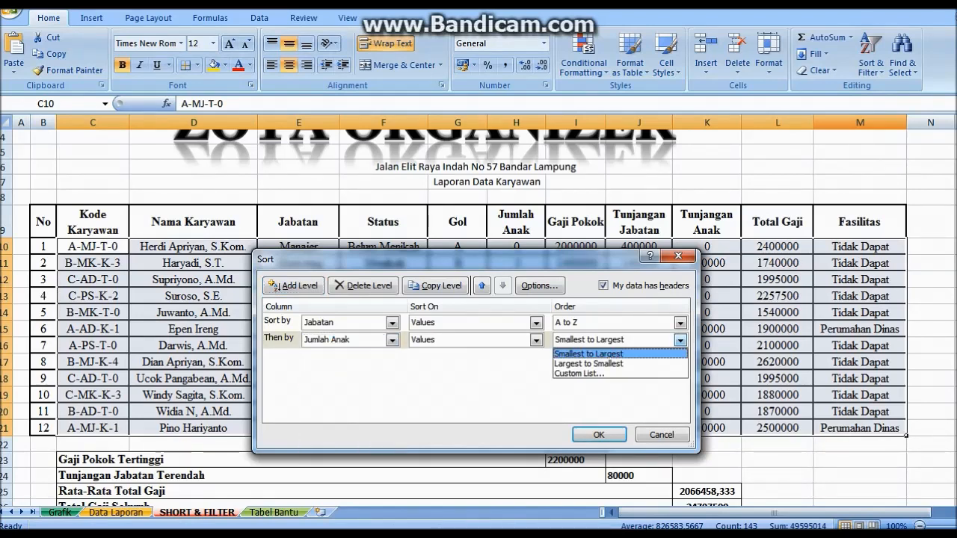
{"action": "left_click", "coordinate": [590, 359]}
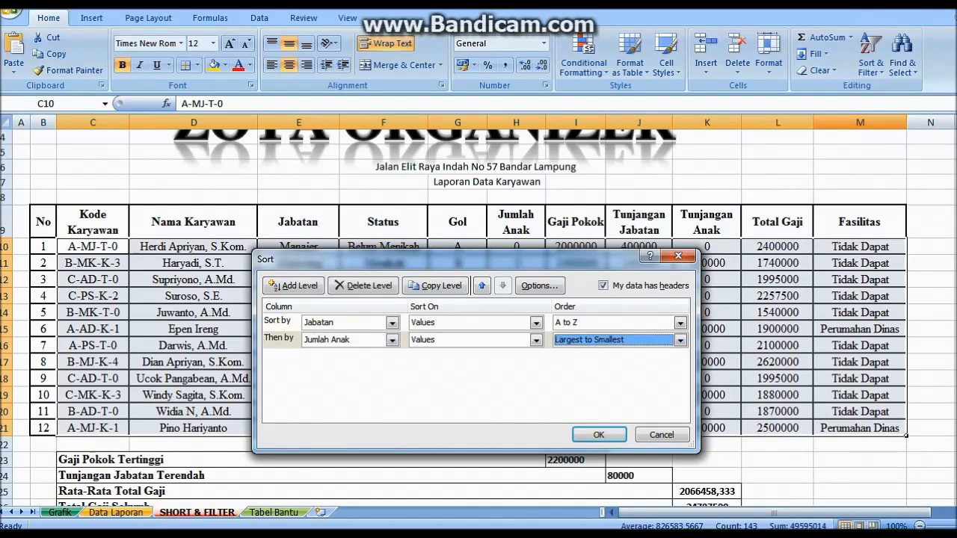
{"action": "left_click", "coordinate": [599, 434]}
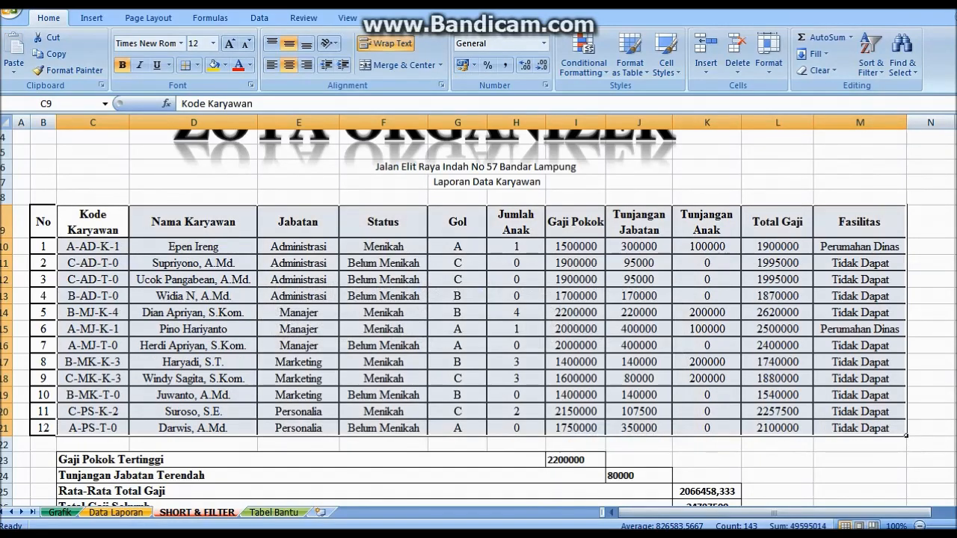
{"action": "left_click", "coordinate": [671, 300]}
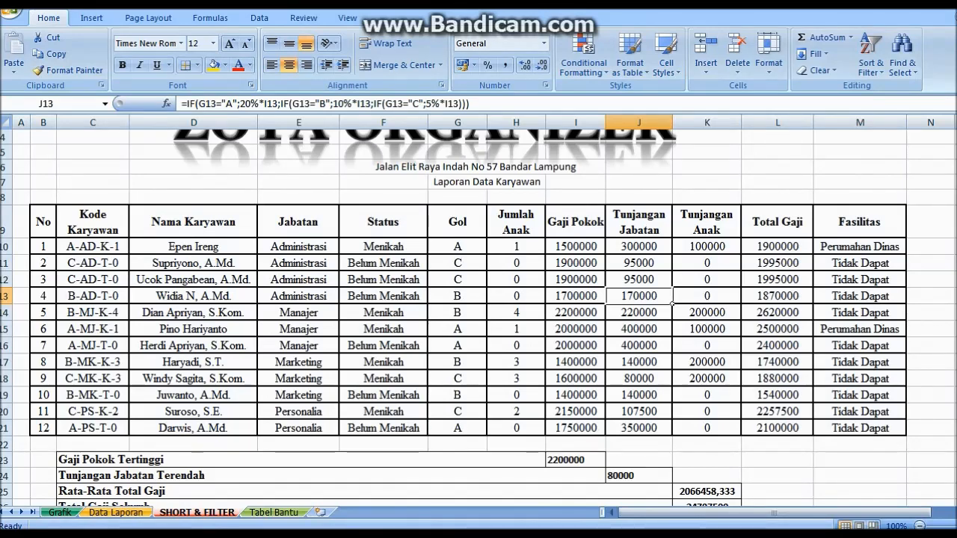
Copy the sorted table B9:M21 and paste it starting at cell B31
{"action": "left_click_drag", "start_coordinate": [44, 222], "coordinate": [868, 429]}
{"action": "key", "text": "ctrl+c"}
{"action": "left_click", "coordinate": [860, 460]}
{"action": "key", "text": "Down"}
{"action": "key", "text": "Down"}
{"action": "key", "text": "Down"}
{"action": "key", "text": "Down"}
{"action": "key", "text": "Down"}
{"action": "key", "text": "Down"}
{"action": "key", "text": "Down"}
{"action": "key", "text": "Down"}
{"action": "key", "text": "Down"}
{"action": "key", "text": "Down"}
{"action": "key", "text": "Down"}
{"action": "key", "text": "Down"}
{"action": "key", "text": "Down"}
{"action": "key", "text": "Down"}
{"action": "key", "text": "Down"}
{"action": "key", "text": "Down"}
{"action": "key", "text": "Down"}
{"action": "key", "text": "Down"}
{"action": "key", "text": "Down"}
{"action": "key", "text": "Down"}
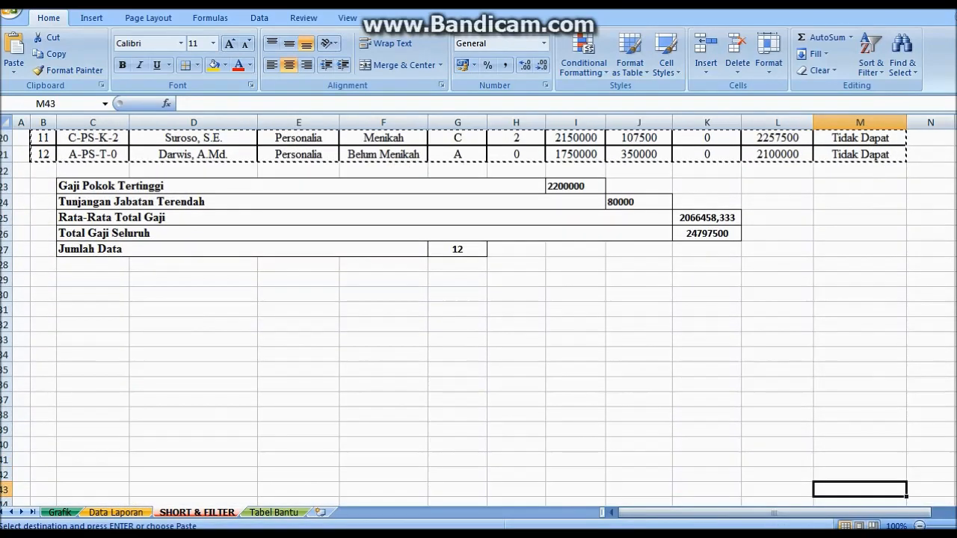
{"action": "left_click", "coordinate": [43, 309]}
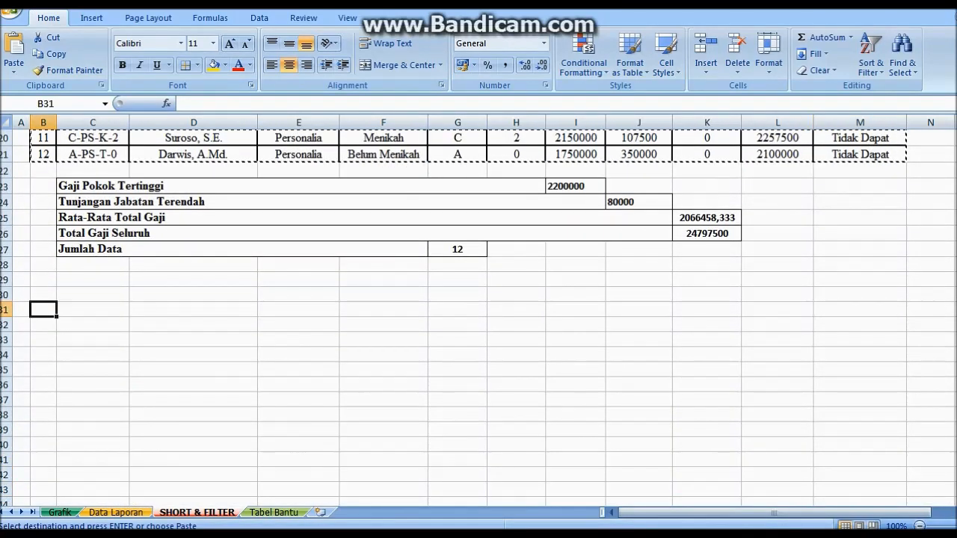
{"action": "key", "text": "ctrl+v"}
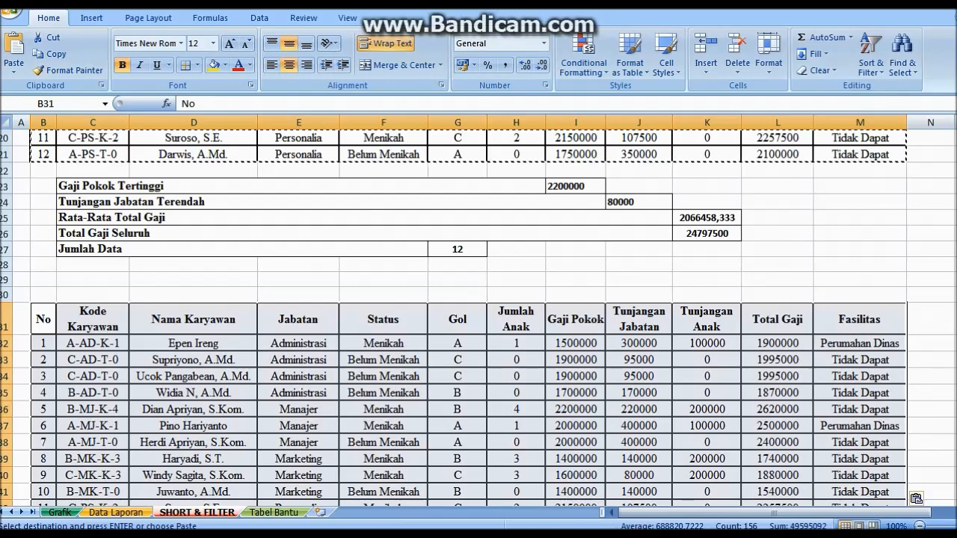
{"action": "left_click_drag", "start_coordinate": [956, 350], "coordinate": [956, 363]}
{"action": "left_click", "coordinate": [956, 526]}
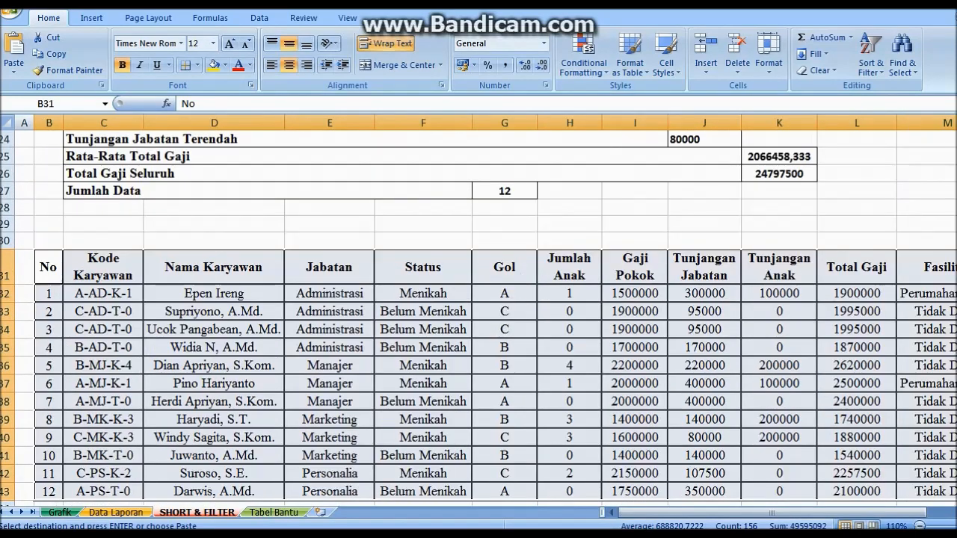
{"action": "left_click_drag", "start_coordinate": [773, 513], "coordinate": [801, 513]}
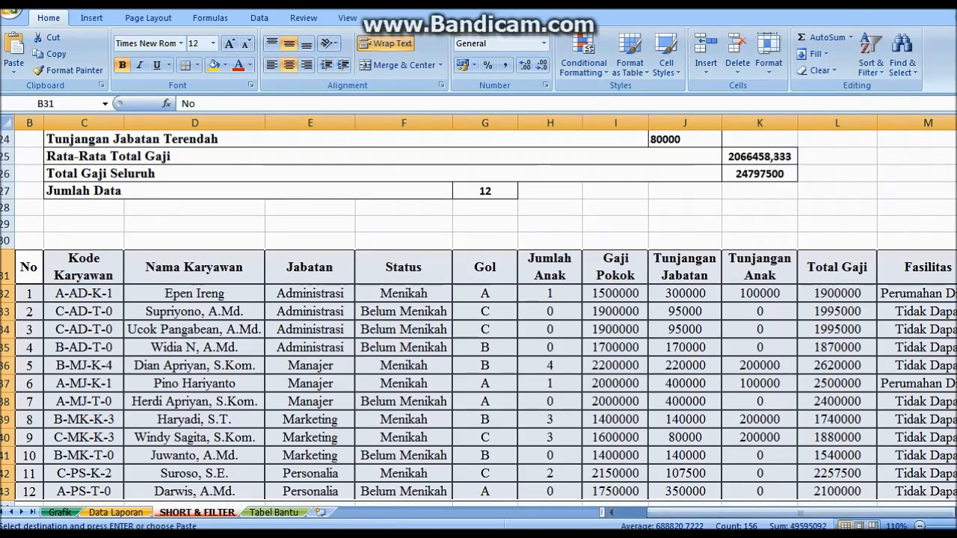
{"action": "left_click", "coordinate": [919, 526]}
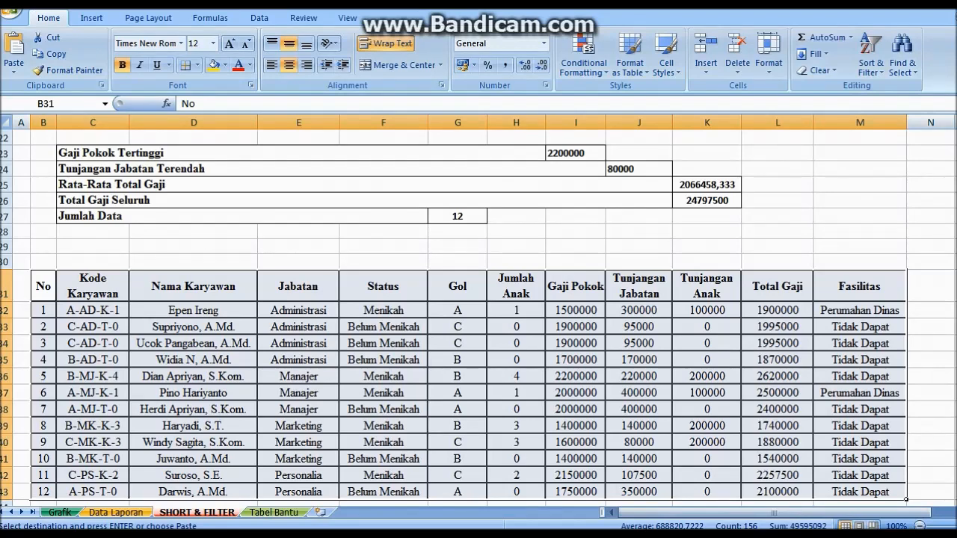
Turn on filters and filter the Status column to Menikah only
{"action": "left_click", "coordinate": [871, 63]}
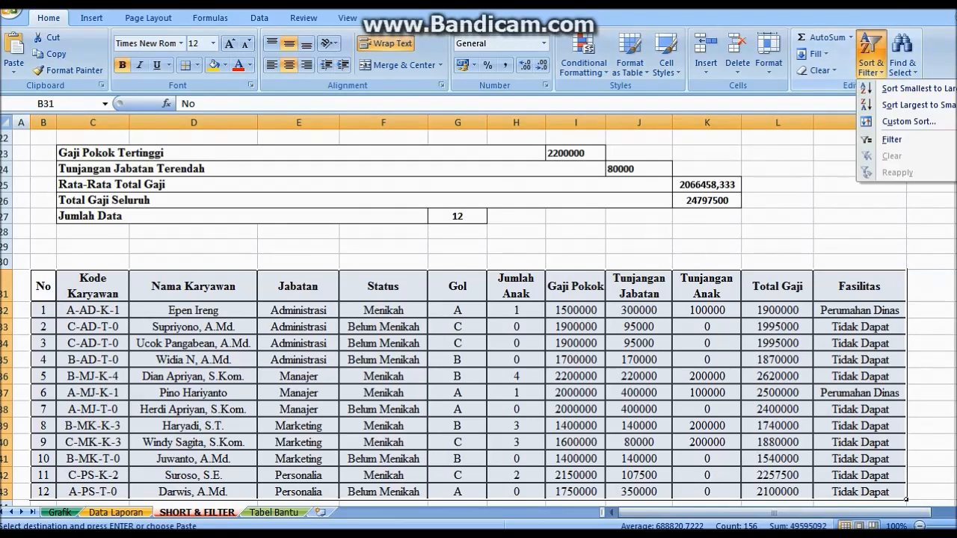
{"action": "left_click", "coordinate": [891, 139]}
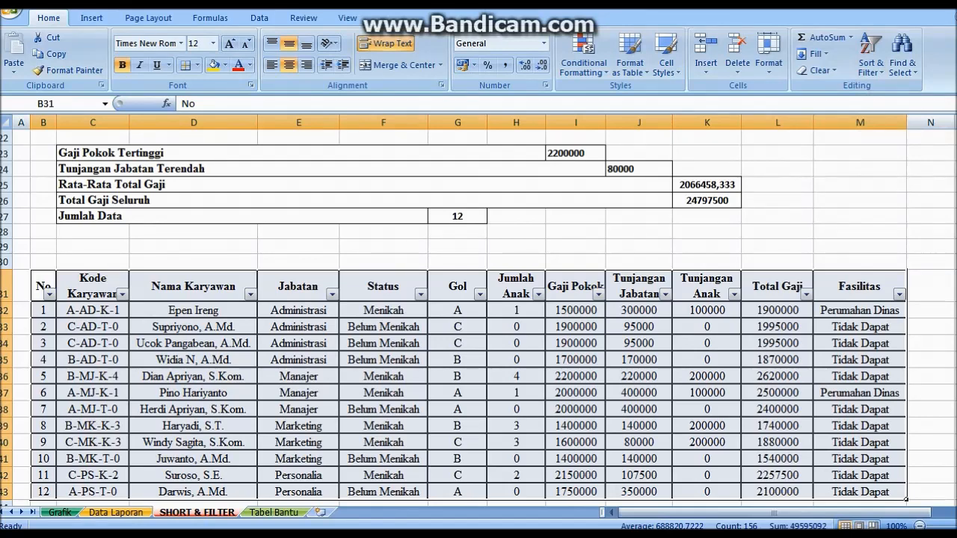
{"action": "left_click", "coordinate": [421, 294]}
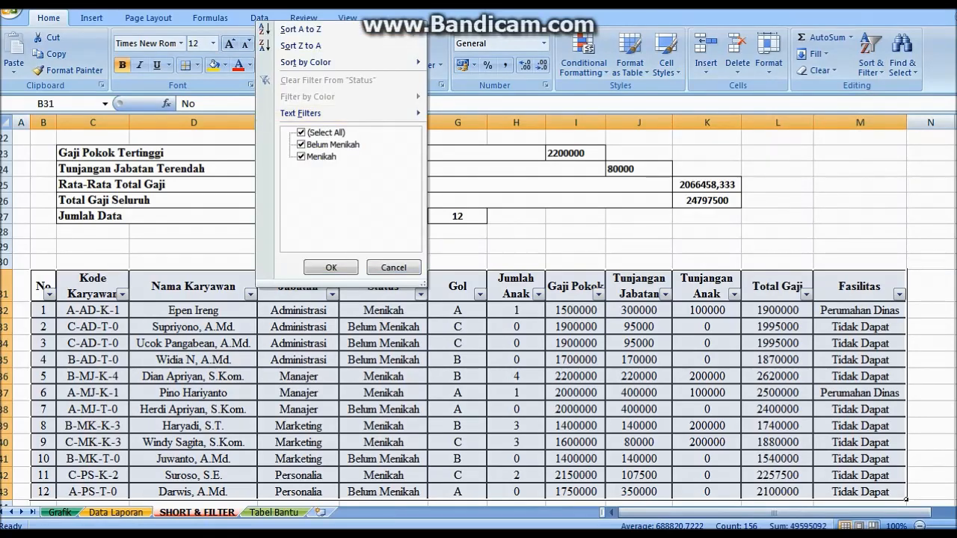
{"action": "left_click", "coordinate": [302, 133]}
{"action": "left_click", "coordinate": [302, 157]}
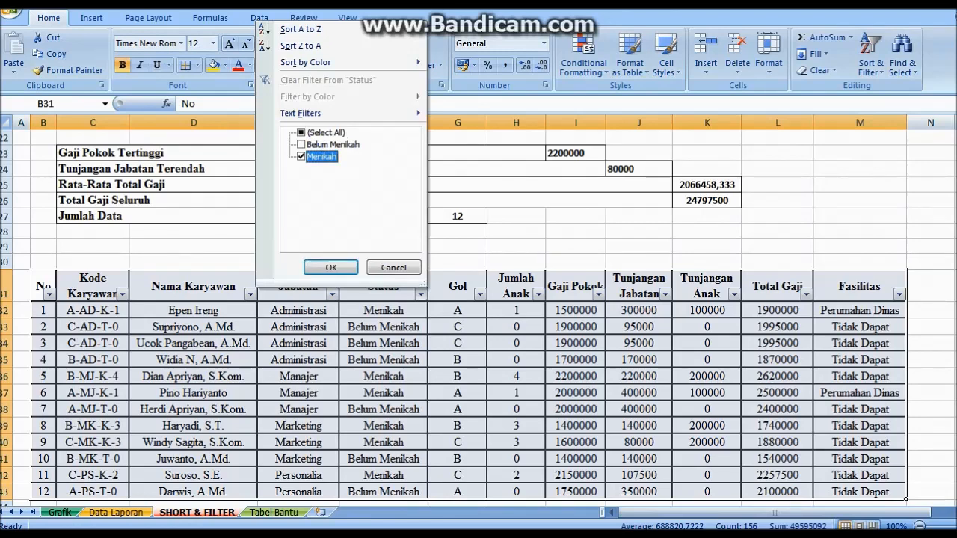
{"action": "left_click", "coordinate": [331, 267]}
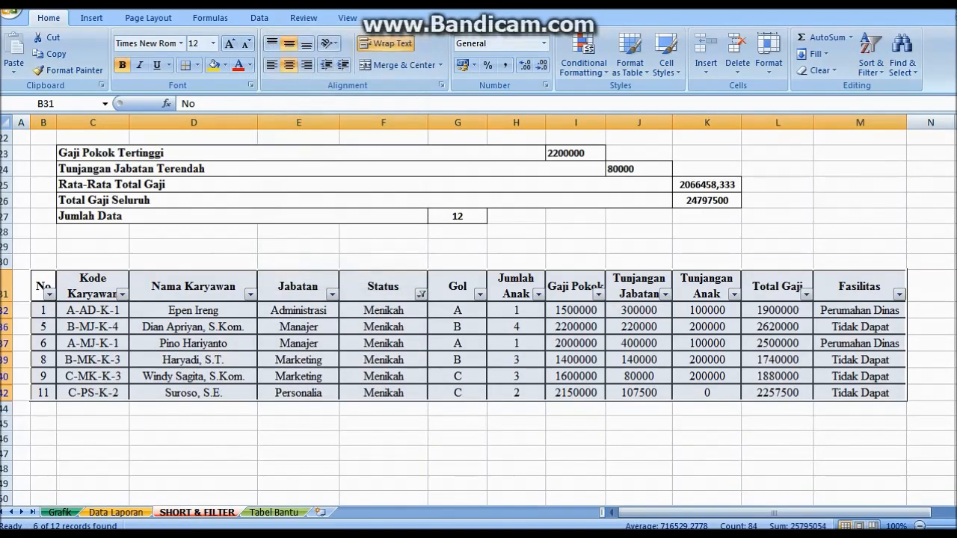
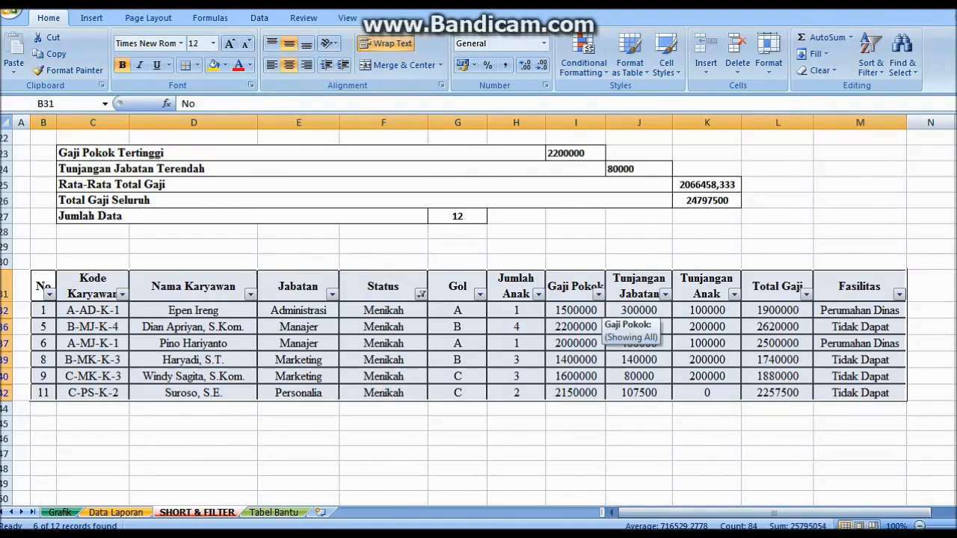
Filter Total Gaji to 2257500, 2500000 and 2620000, then select B8:E13 on the Grafik sheet
{"action": "left_click", "coordinate": [598, 294]}
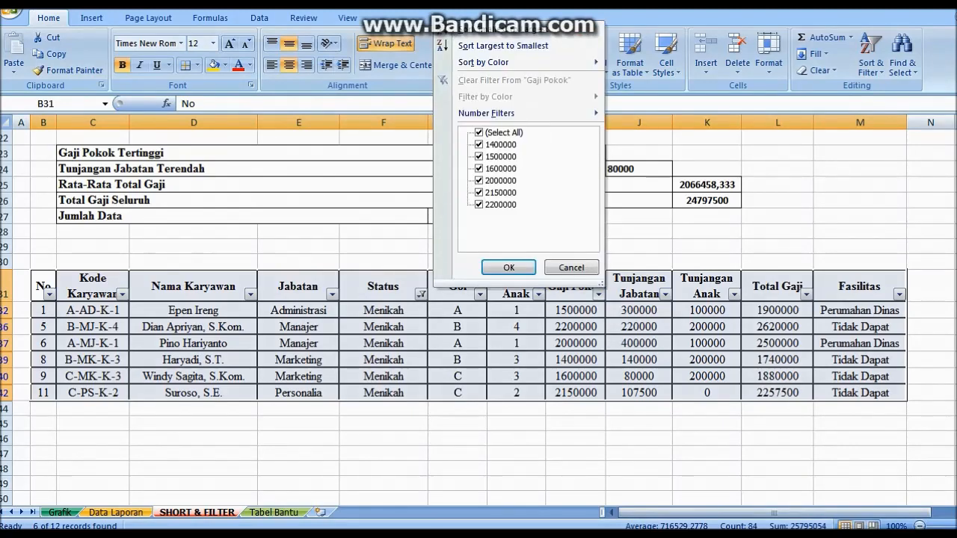
{"action": "left_click", "coordinate": [598, 294]}
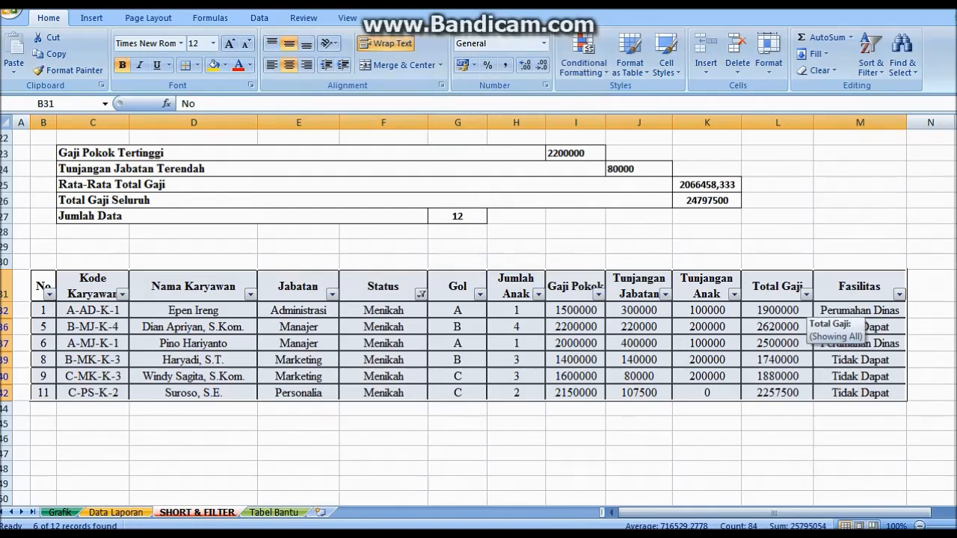
{"action": "left_click", "coordinate": [806, 294]}
{"action": "left_click", "coordinate": [687, 133]}
{"action": "left_click", "coordinate": [686, 181]}
{"action": "left_click", "coordinate": [686, 192]}
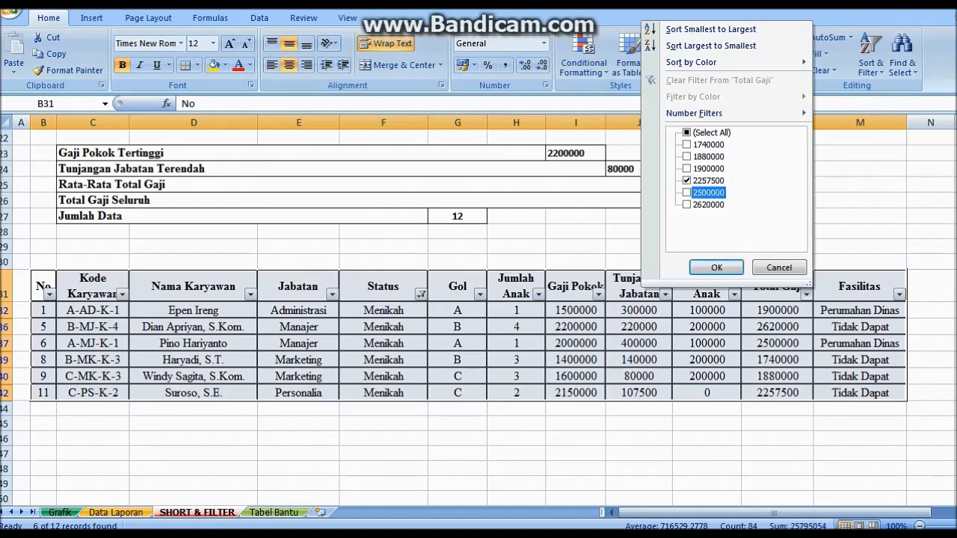
{"action": "left_click", "coordinate": [686, 204]}
{"action": "left_click", "coordinate": [716, 267]}
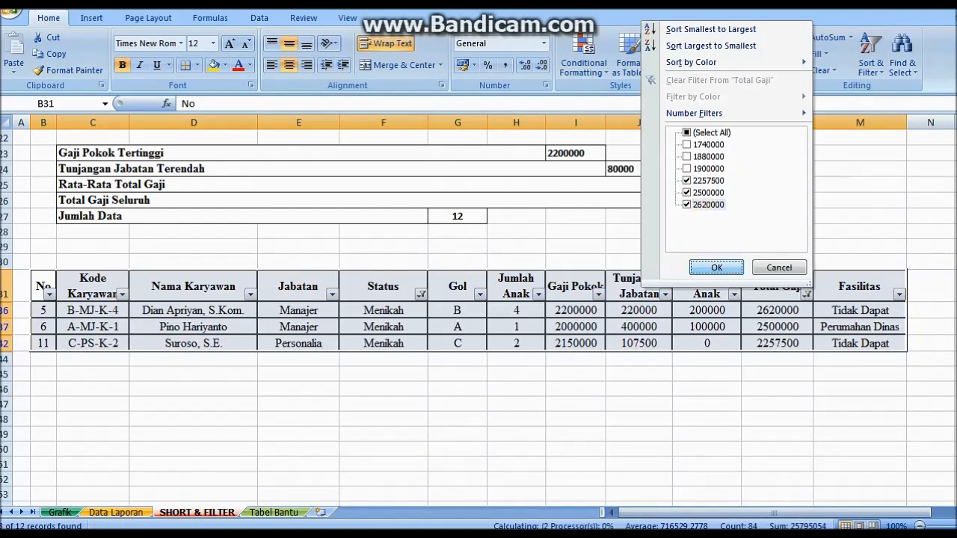
{"action": "left_click", "coordinate": [60, 512]}
{"action": "left_click_drag", "start_coordinate": [101, 235], "coordinate": [387, 307]}
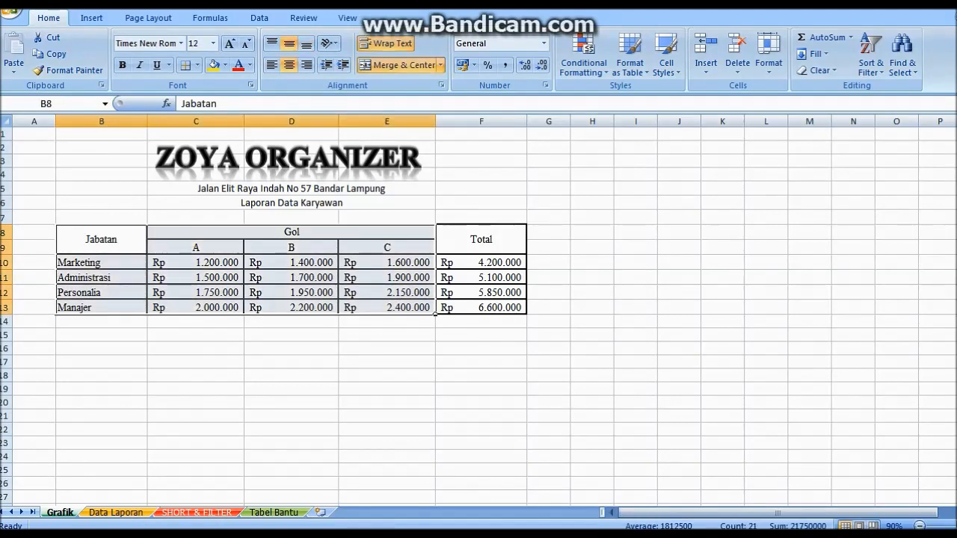
Insert a clustered column chart of the table with a chart-and-axis-titles layout
{"action": "left_click", "coordinate": [91, 17]}
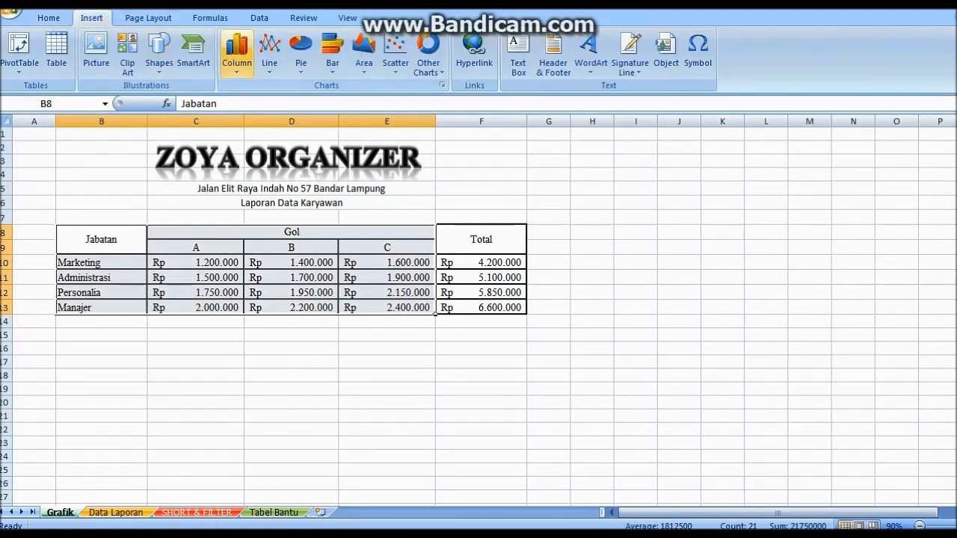
{"action": "left_click", "coordinate": [236, 52]}
{"action": "left_click", "coordinate": [244, 115]}
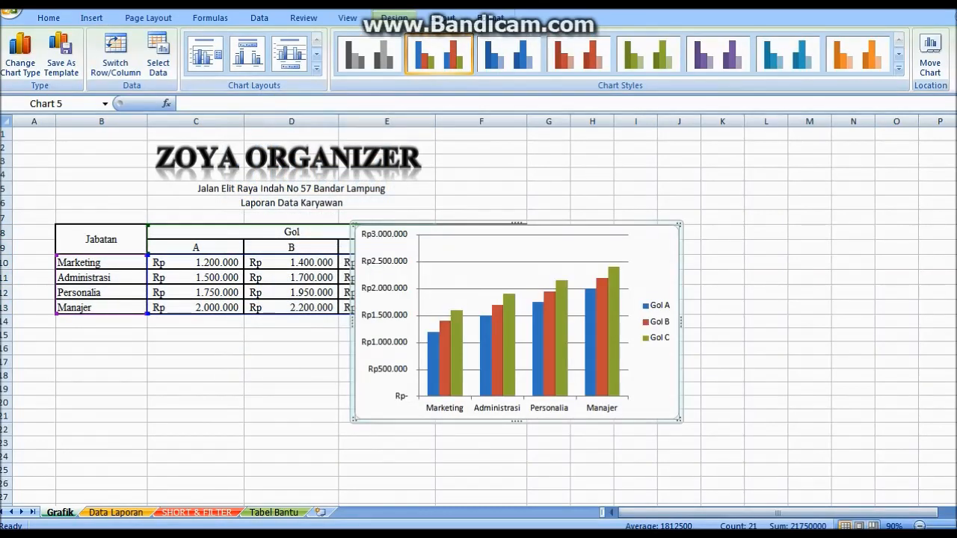
{"action": "left_click", "coordinate": [317, 69]}
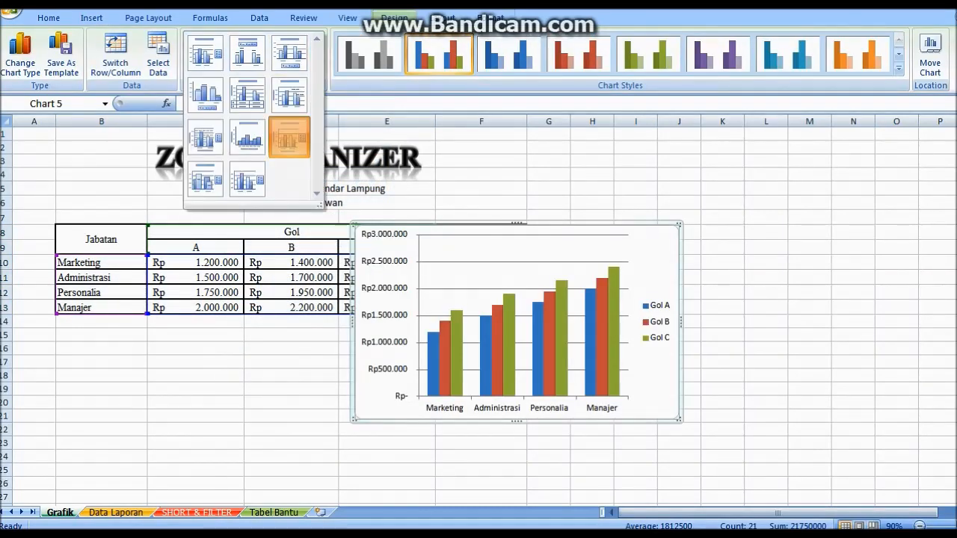
{"action": "left_click", "coordinate": [289, 137]}
Set the chart title to GRAFIK PENGGAJIAN KARYAWAN
{"action": "left_click", "coordinate": [516, 242]}
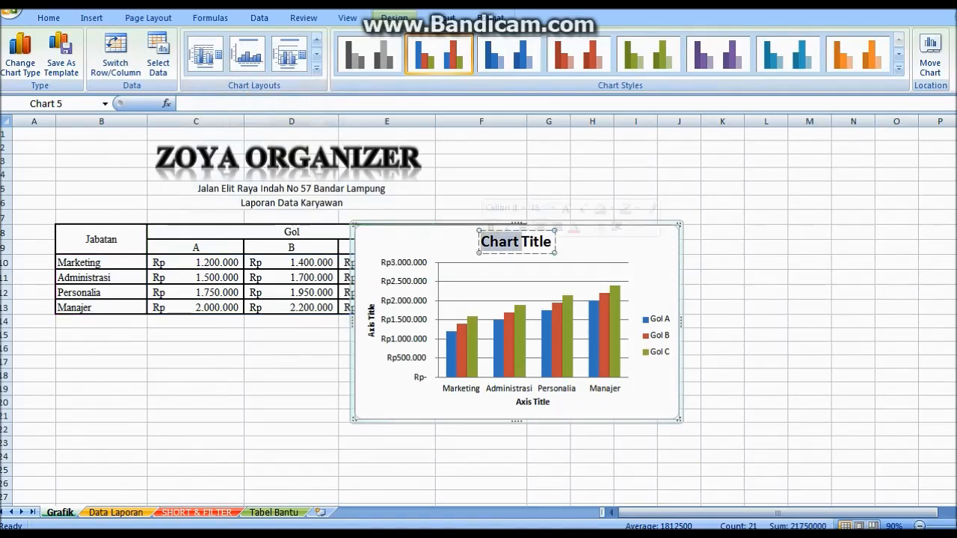
{"action": "key", "text": "Delete"}
{"action": "key", "text": "Delete"}
{"action": "key", "text": "Delete"}
{"action": "key", "text": "Delete"}
{"action": "key", "text": "Delete"}
{"action": "key", "text": "Delete"}
{"action": "key", "text": "Delete"}
{"action": "key", "text": "Delete"}
{"action": "key", "text": "Delete"}
{"action": "key", "text": "Delete"}
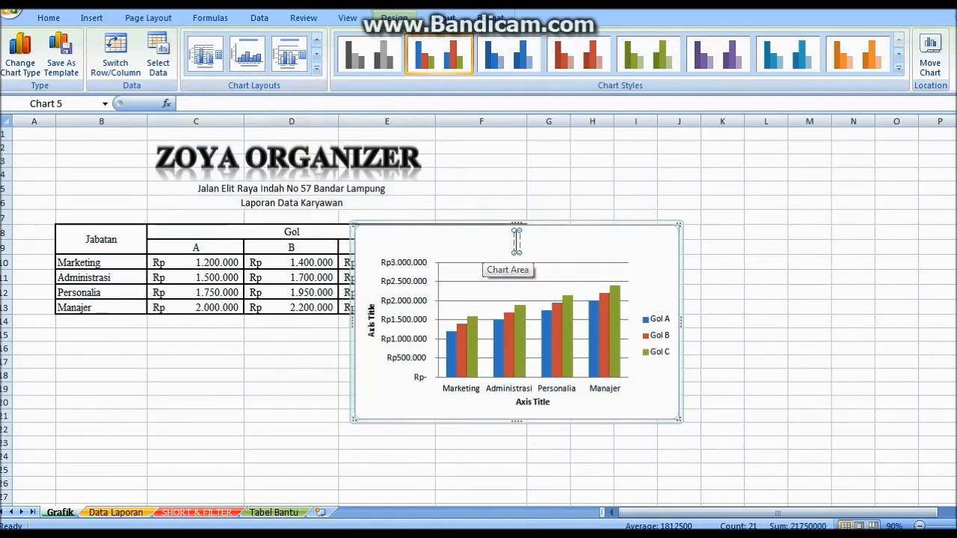
{"action": "type", "text": "GE"}
{"action": "key", "text": "BackSpace"}
{"action": "type", "text": "RAFIK"}
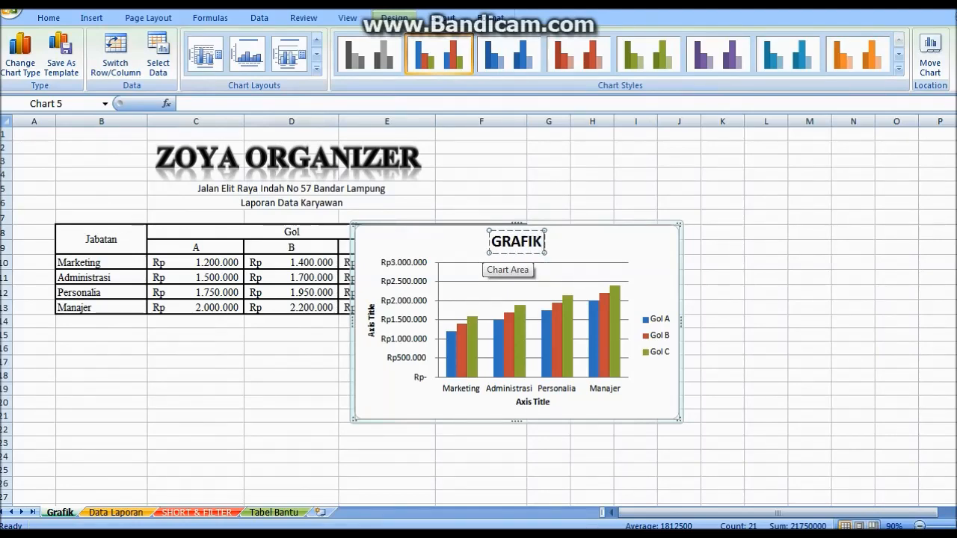
{"action": "type", "text": " PENGGAJ"}
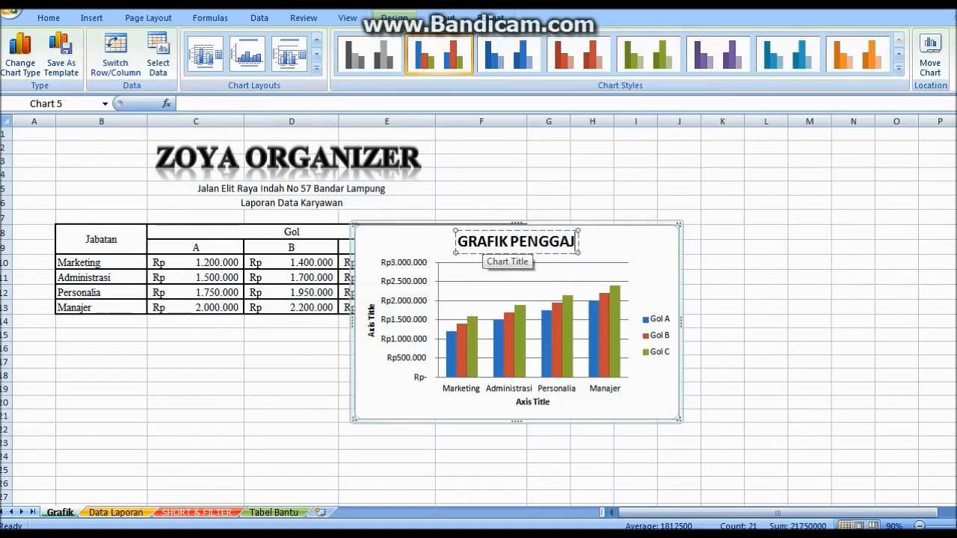
{"action": "type", "text": "IAN KAR"}
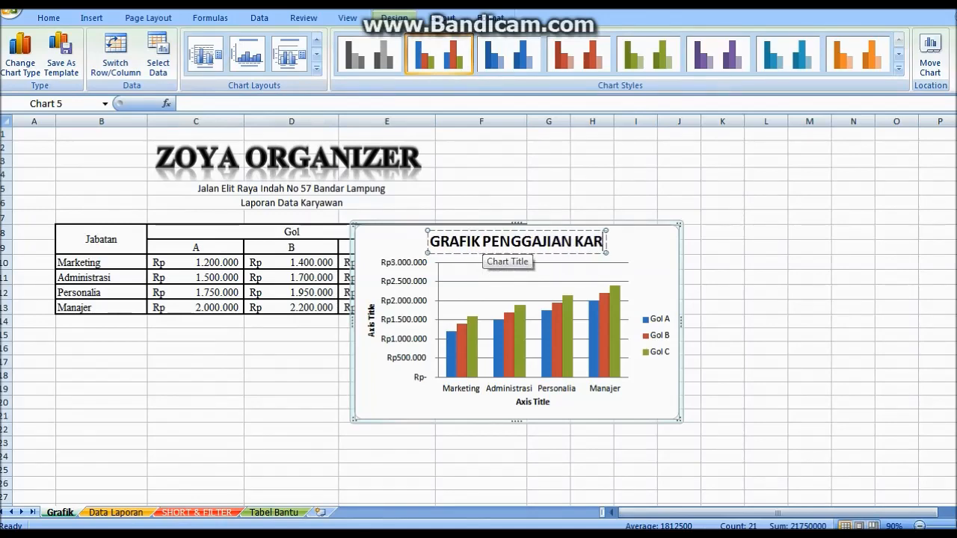
{"action": "type", "text": "YAWAN"}
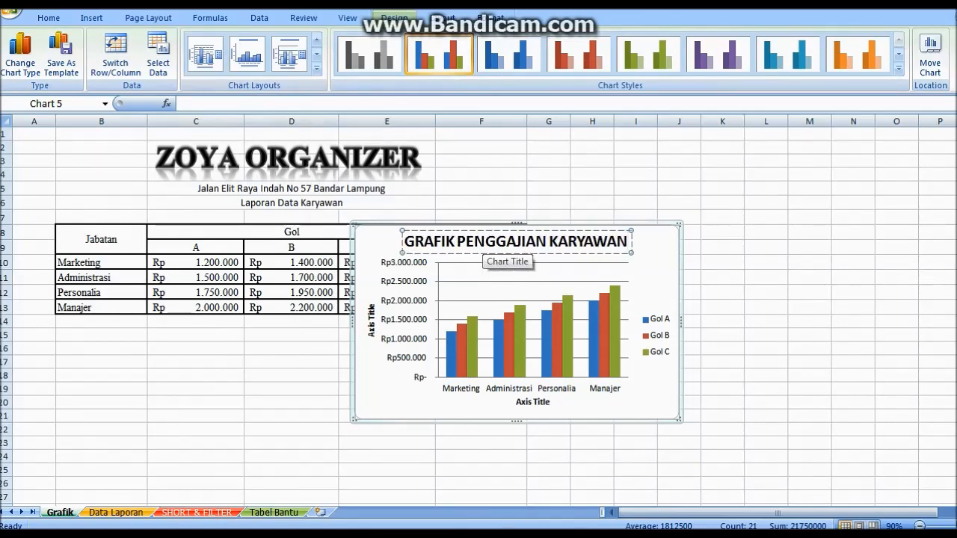
Title the horizontal axis Jabatan and the vertical axis Jumlah
{"action": "left_click", "coordinate": [533, 401]}
{"action": "double_click", "coordinate": [540, 402]}
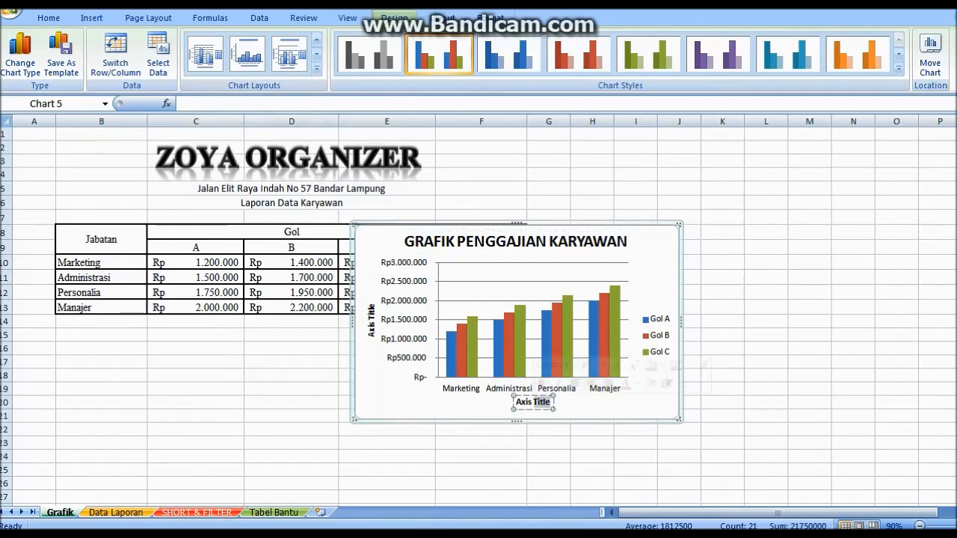
{"action": "key", "text": "BackSpace"}
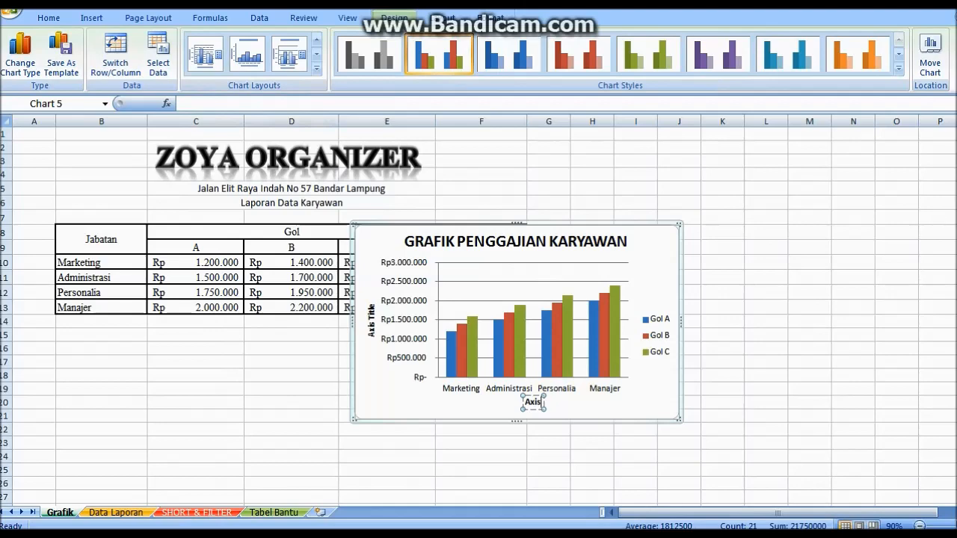
{"action": "key", "text": "BackSpace"}
{"action": "key", "text": "BackSpace"}
{"action": "key", "text": "BackSpace"}
{"action": "key", "text": "BackSpace"}
{"action": "type", "text": "Jabatan"}
{"action": "left_click", "coordinate": [371, 321]}
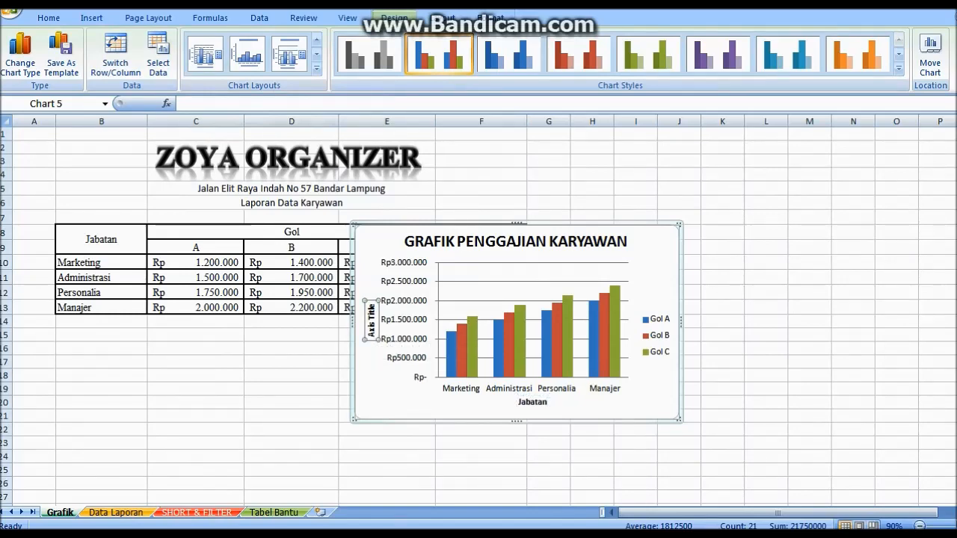
{"action": "left_click_drag", "start_coordinate": [371, 304], "coordinate": [372, 338]}
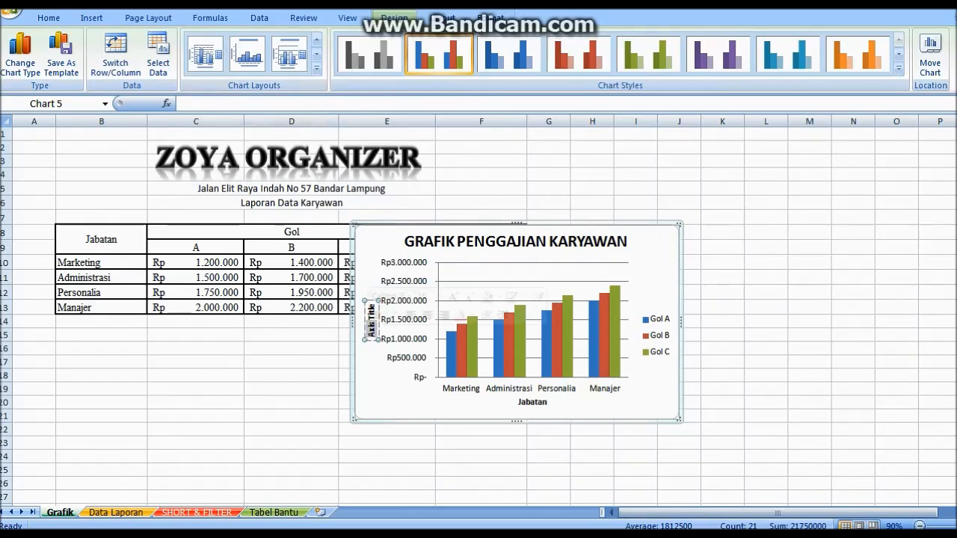
{"action": "key", "text": "Delete"}
{"action": "key", "text": "Delete"}
{"action": "key", "text": "Delete"}
{"action": "key", "text": "Delete"}
{"action": "key", "text": "Delete"}
{"action": "type", "text": "Jumlah"}
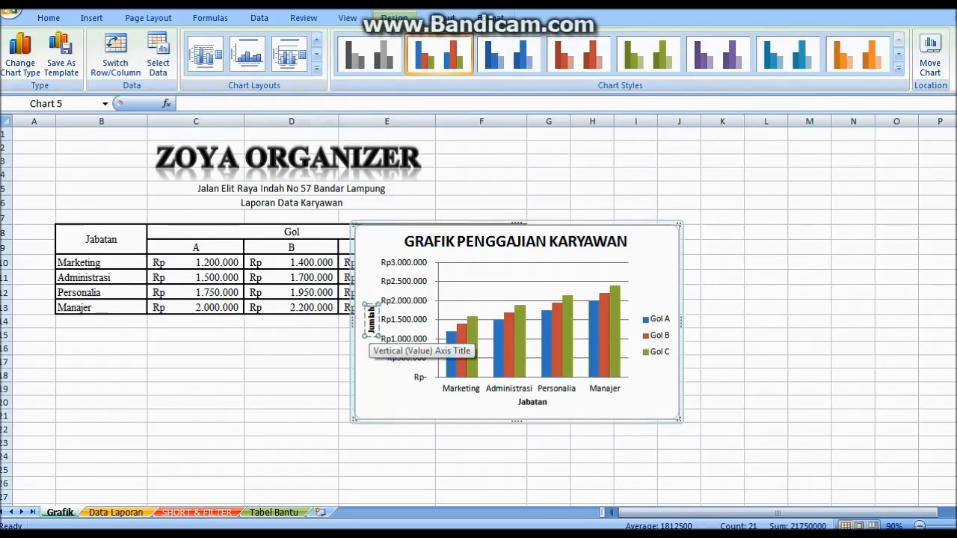
Move the column chart under the salary table and reselect B8:E13
{"action": "left_click", "coordinate": [387, 409]}
{"action": "left_click_drag", "start_coordinate": [388, 409], "coordinate": [89, 415]}
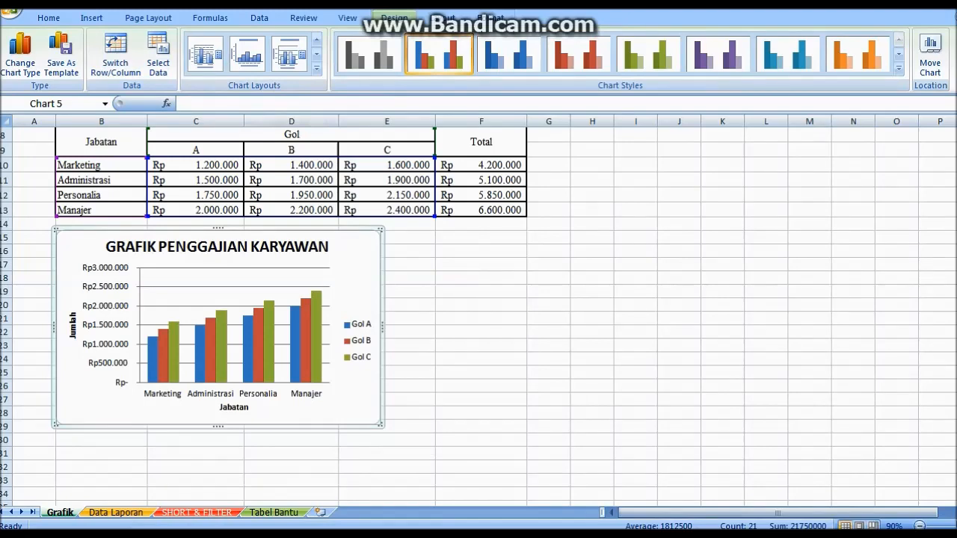
{"action": "left_click_drag", "start_coordinate": [89, 415], "coordinate": [160, 416]}
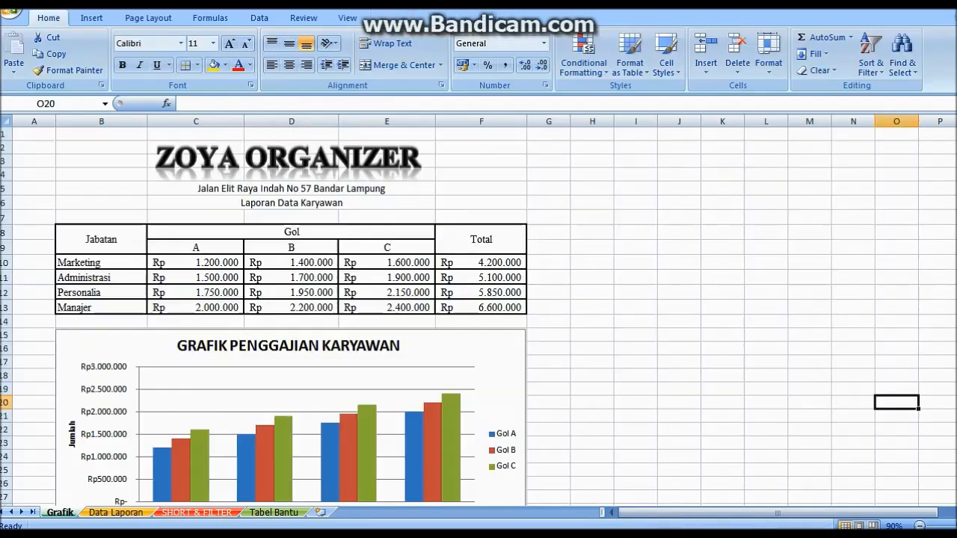
{"action": "left_click_drag", "start_coordinate": [101, 239], "coordinate": [516, 306]}
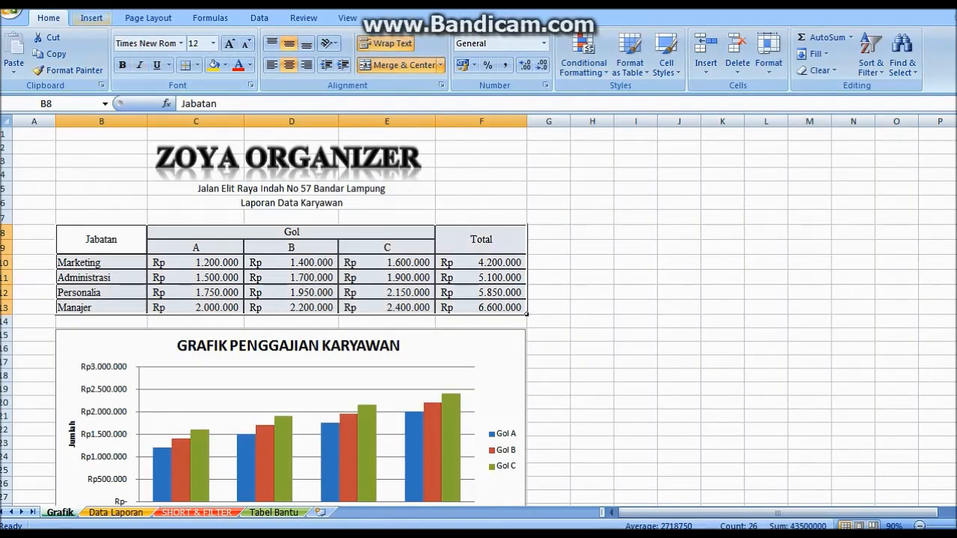
Insert a 3-D pie chart of the Jabatan salary data
{"action": "left_click", "coordinate": [91, 17]}
{"action": "left_click", "coordinate": [300, 58]}
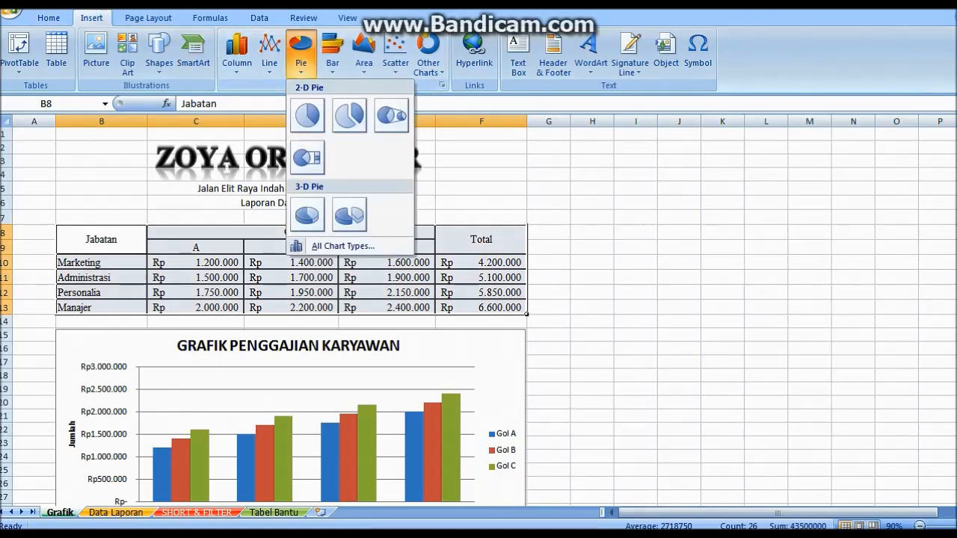
{"action": "left_click", "coordinate": [309, 216]}
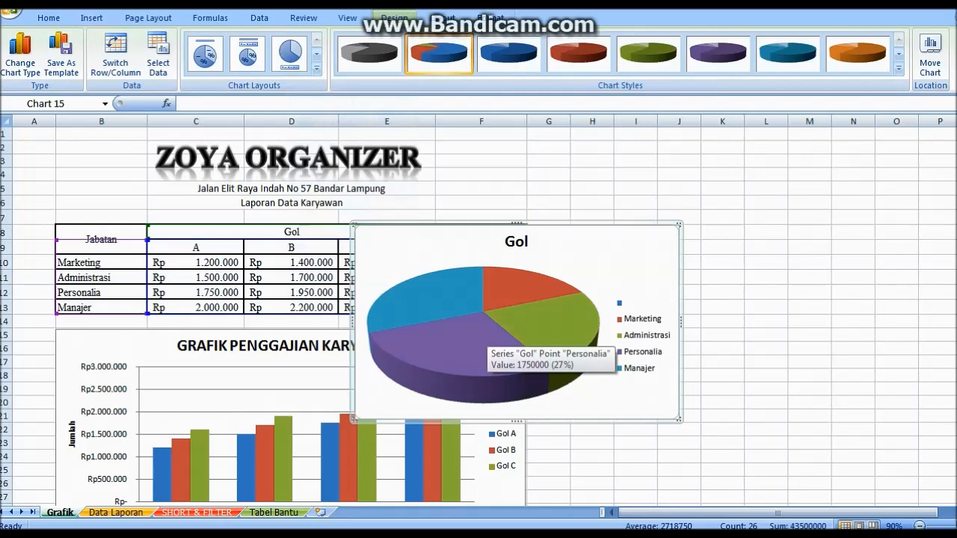
Pull the Manajer, Marketing, Personalia and Administrasi slices slightly away from the pie centre
{"action": "left_click", "coordinate": [482, 342]}
{"action": "left_click_drag", "start_coordinate": [483, 342], "coordinate": [506, 343]}
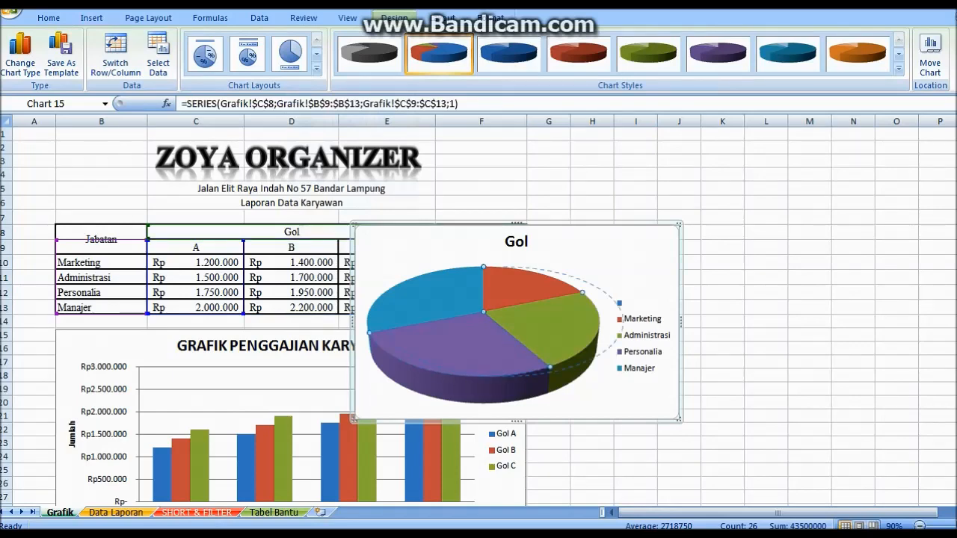
{"action": "left_click_drag", "start_coordinate": [433, 299], "coordinate": [417, 295]}
{"action": "left_click", "coordinate": [516, 290]}
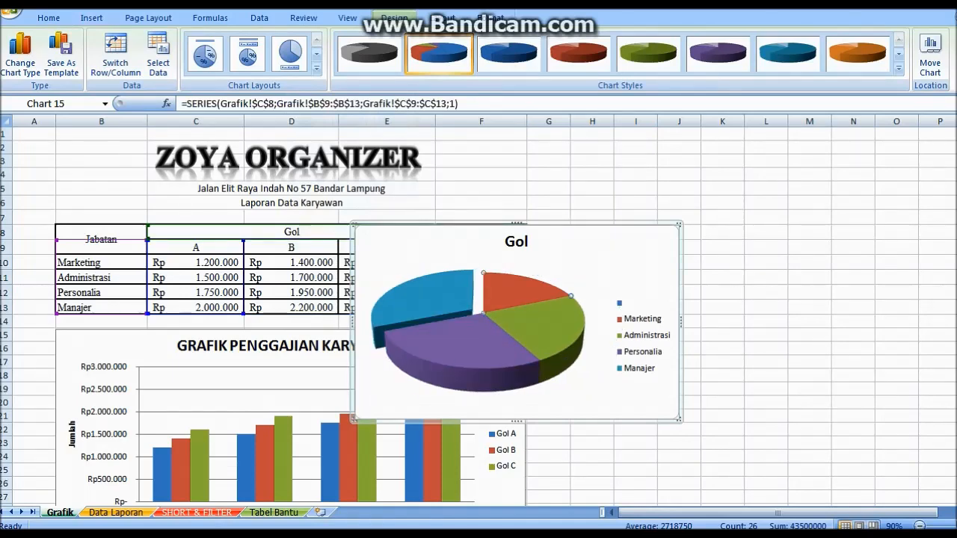
{"action": "left_click_drag", "start_coordinate": [516, 290], "coordinate": [520, 287]}
{"action": "left_click", "coordinate": [471, 344]}
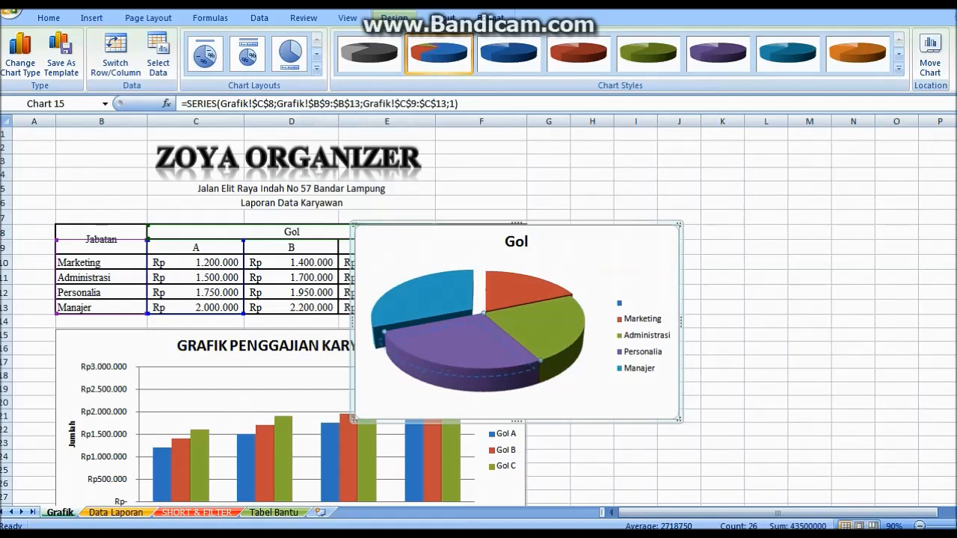
{"action": "left_click_drag", "start_coordinate": [472, 344], "coordinate": [466, 352]}
{"action": "left_click_drag", "start_coordinate": [543, 326], "coordinate": [549, 327]}
{"action": "left_click", "coordinate": [518, 292]}
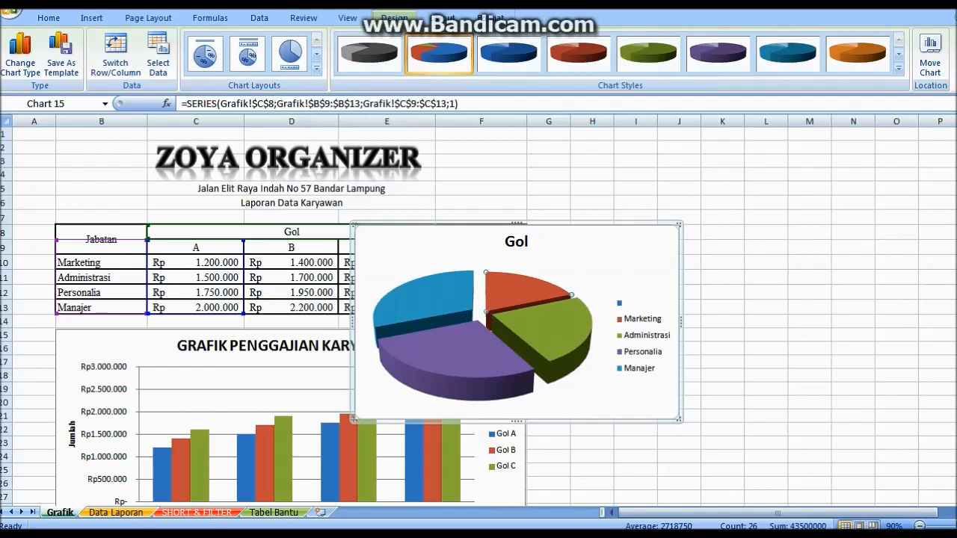
{"action": "left_click_drag", "start_coordinate": [517, 291], "coordinate": [528, 284]}
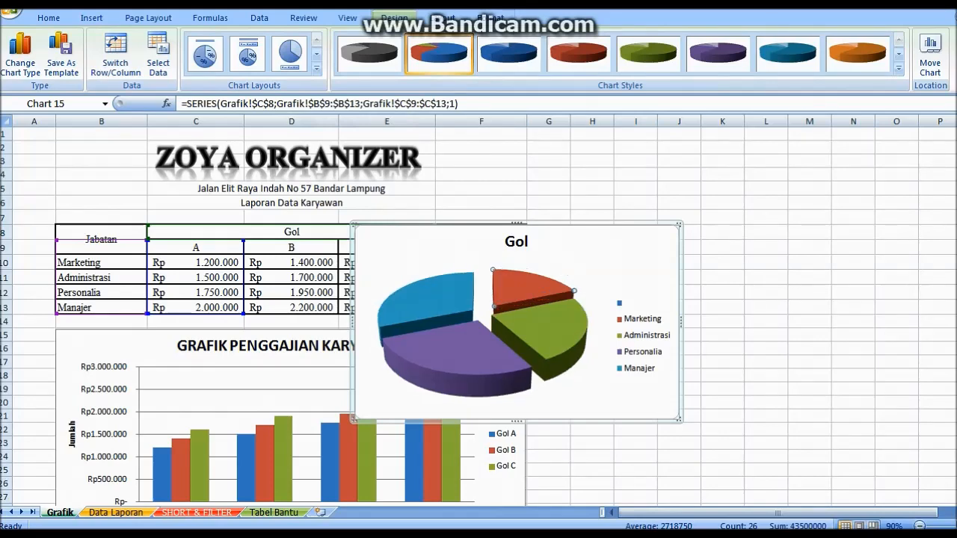
{"action": "mouse_move", "coordinate": [540, 346]}
Replace the pie title Gol with 'Persentase Penggajian Karyawan'
{"action": "left_click", "coordinate": [516, 240]}
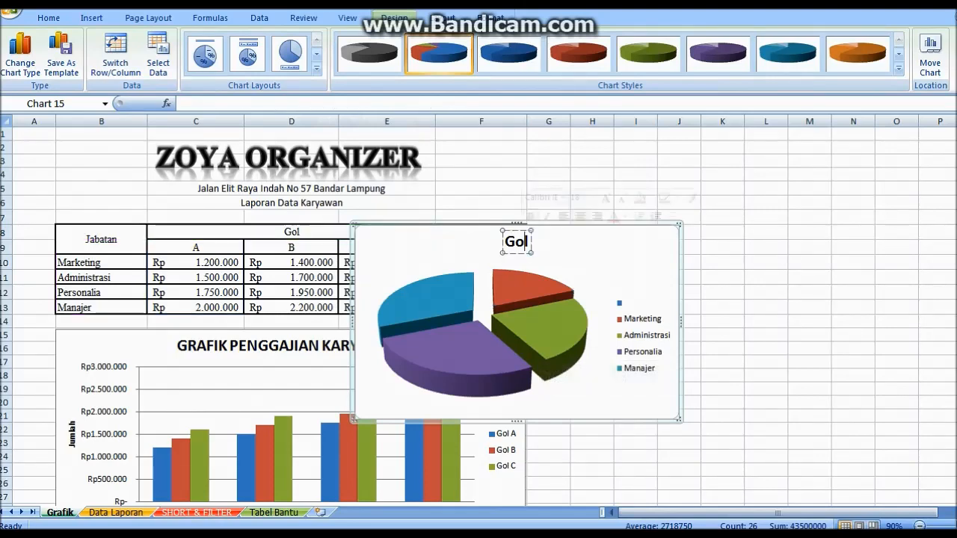
{"action": "key", "text": "BackSpace"}
{"action": "type", "text": "Pers"}
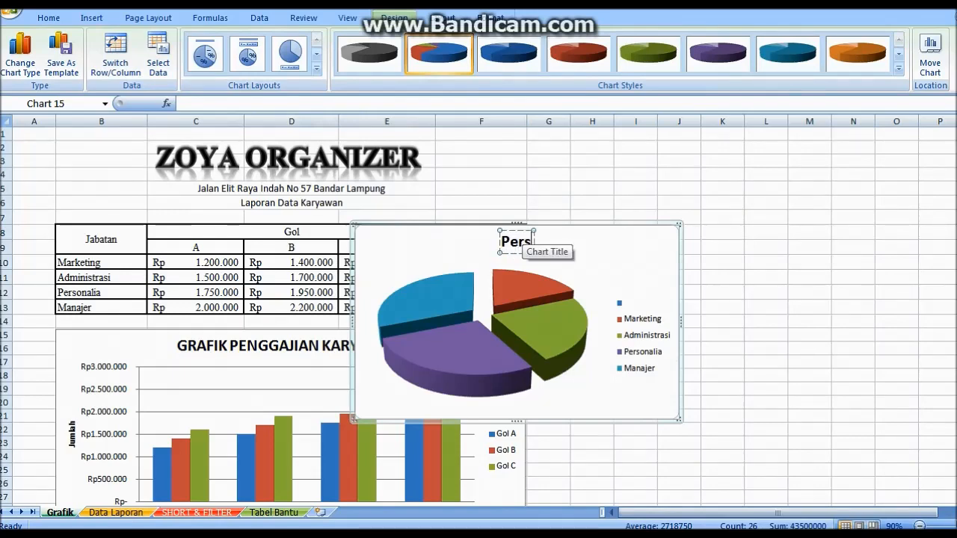
{"action": "type", "text": "entase"}
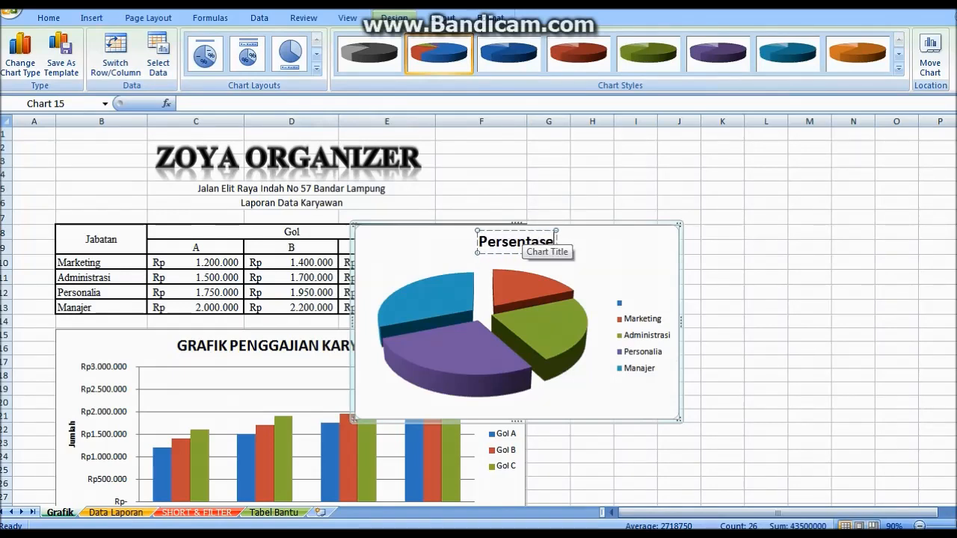
{"action": "type", "text": " Pen"}
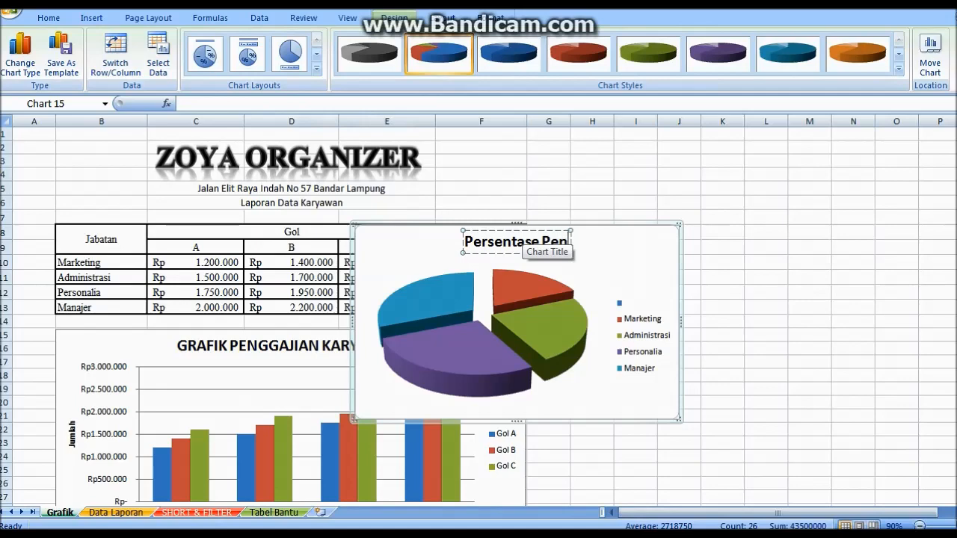
{"action": "type", "text": "ggajian"}
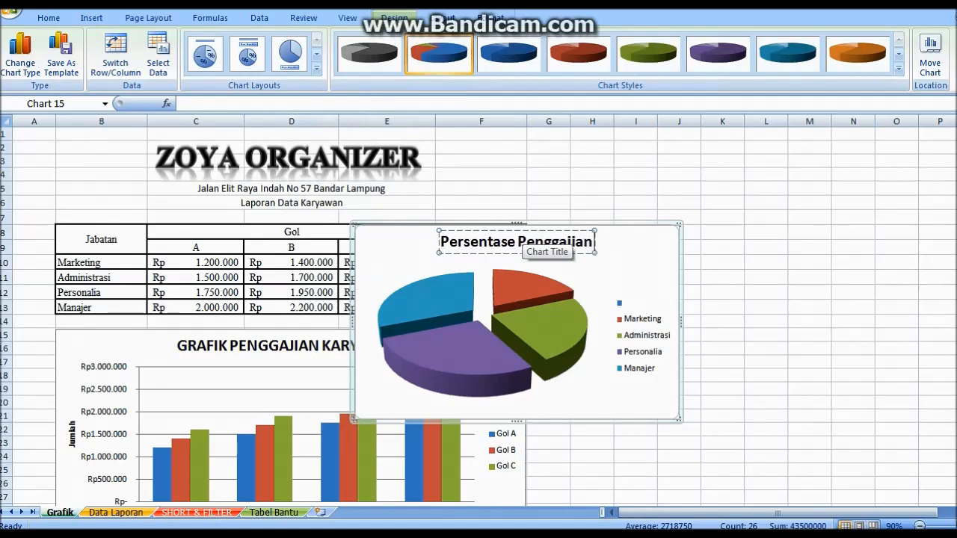
{"action": "type", "text": " Kar"}
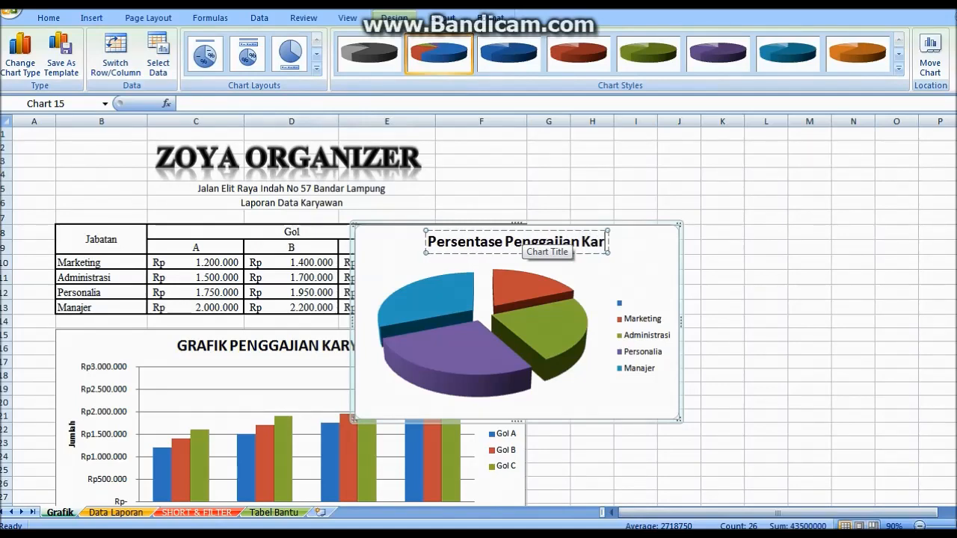
{"action": "type", "text": "yawan"}
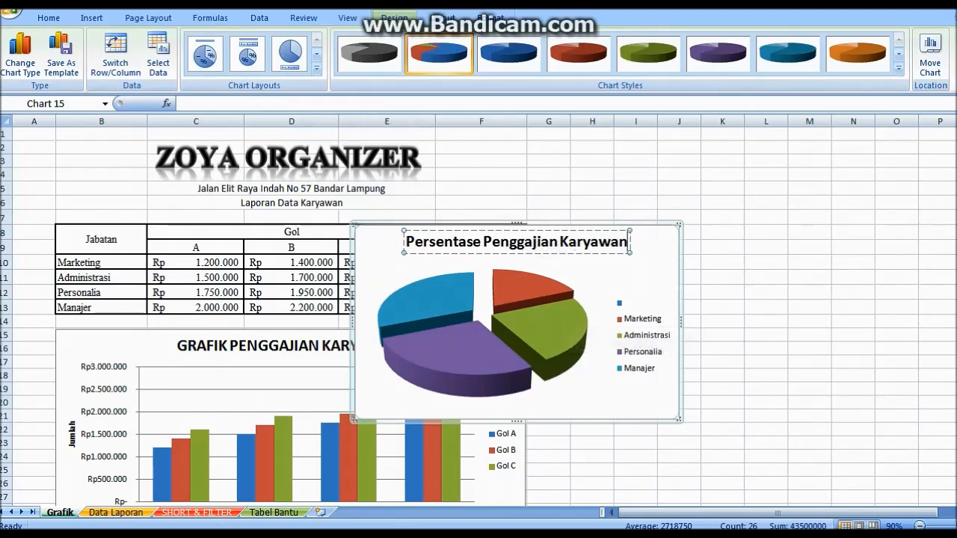
{"action": "left_click", "coordinate": [585, 365]}
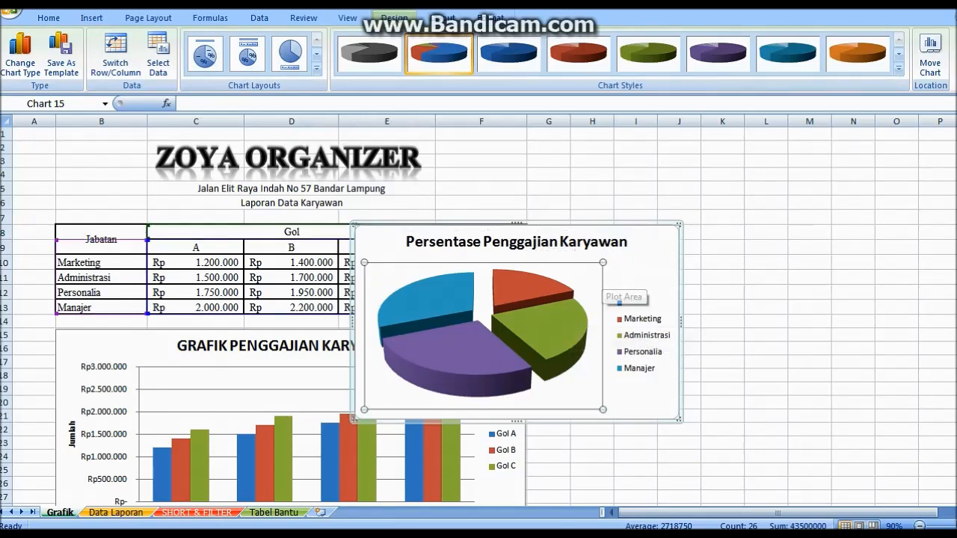
{"action": "left_click", "coordinate": [636, 275]}
Apply Layout 2 with slice percentages and move the legend below the pie
{"action": "left_click", "coordinate": [317, 68]}
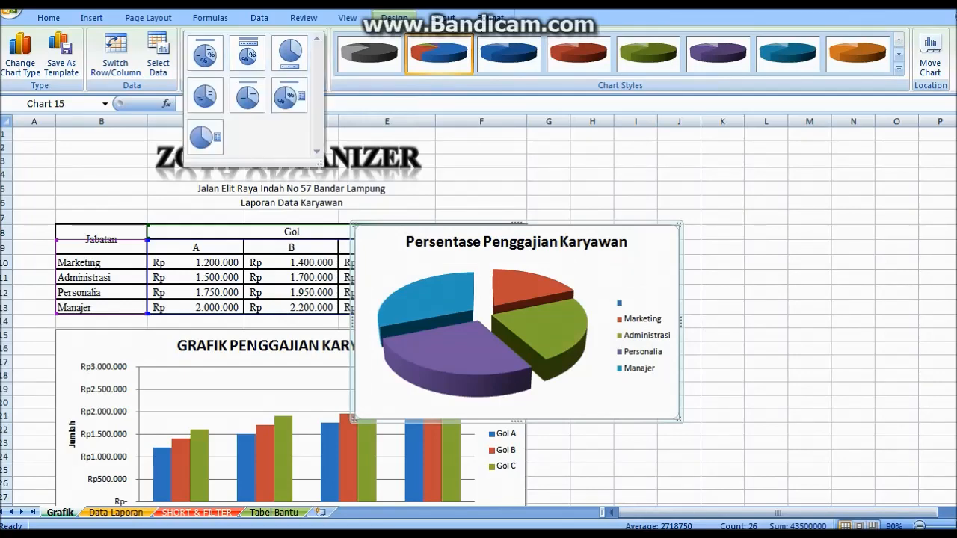
{"action": "left_click", "coordinate": [248, 54]}
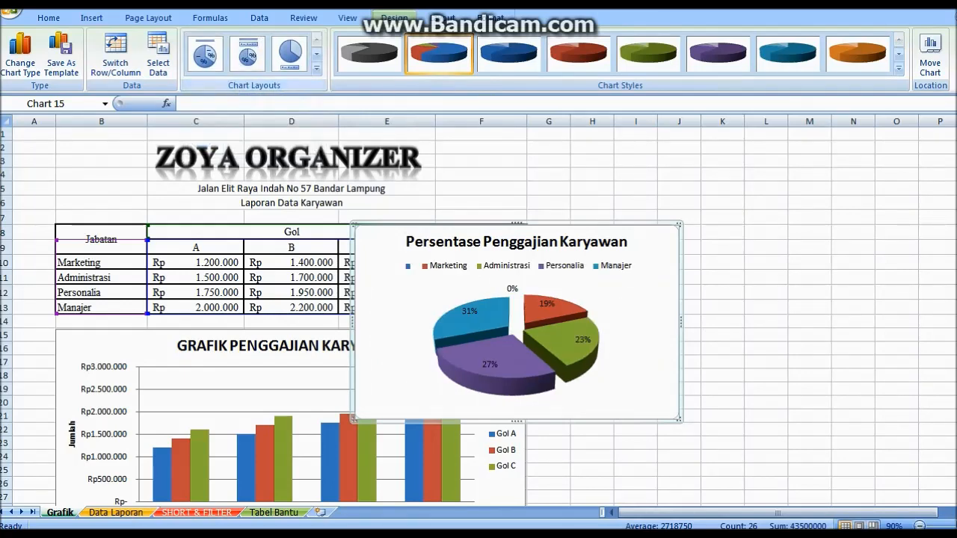
{"action": "left_click", "coordinate": [483, 266]}
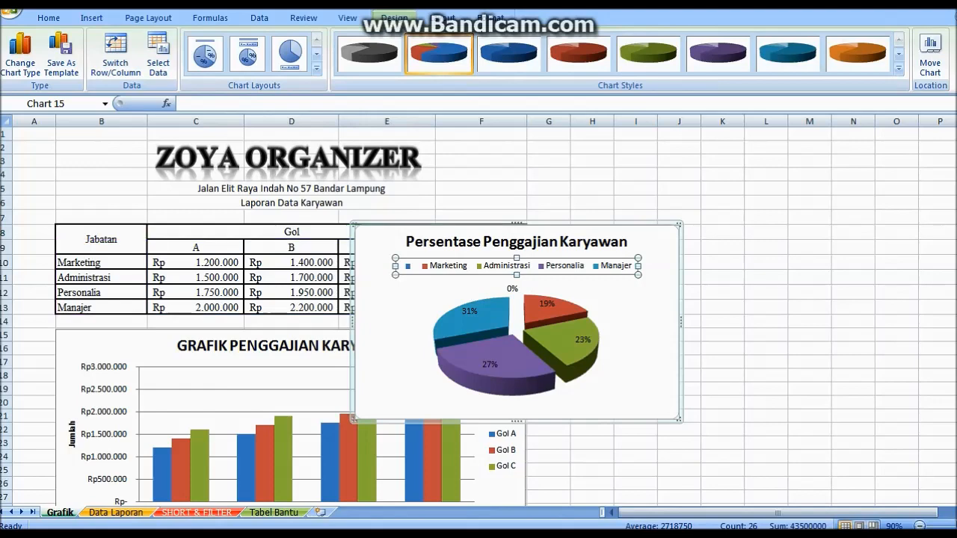
{"action": "left_click_drag", "start_coordinate": [483, 267], "coordinate": [485, 407]}
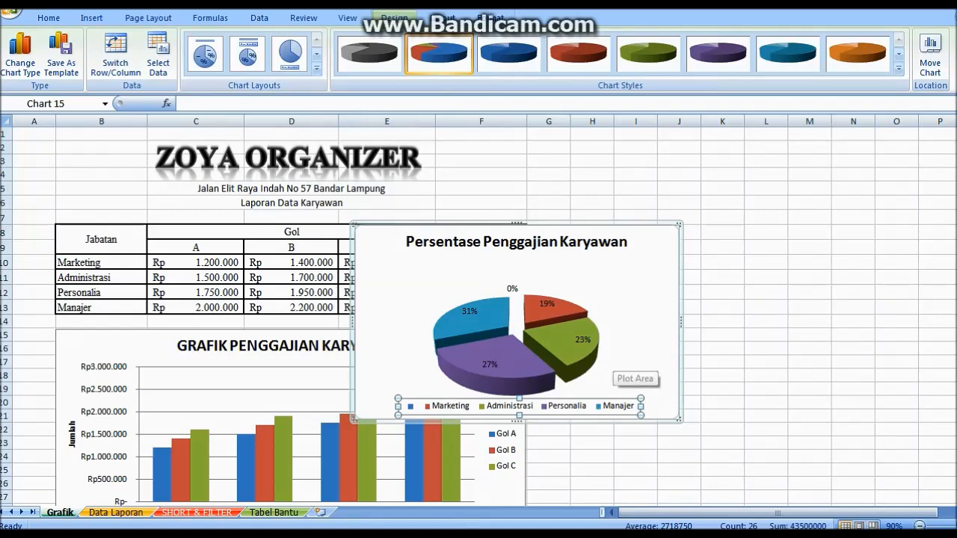
Raise the pie's plot area higher in the chart
{"action": "left_click", "coordinate": [613, 365]}
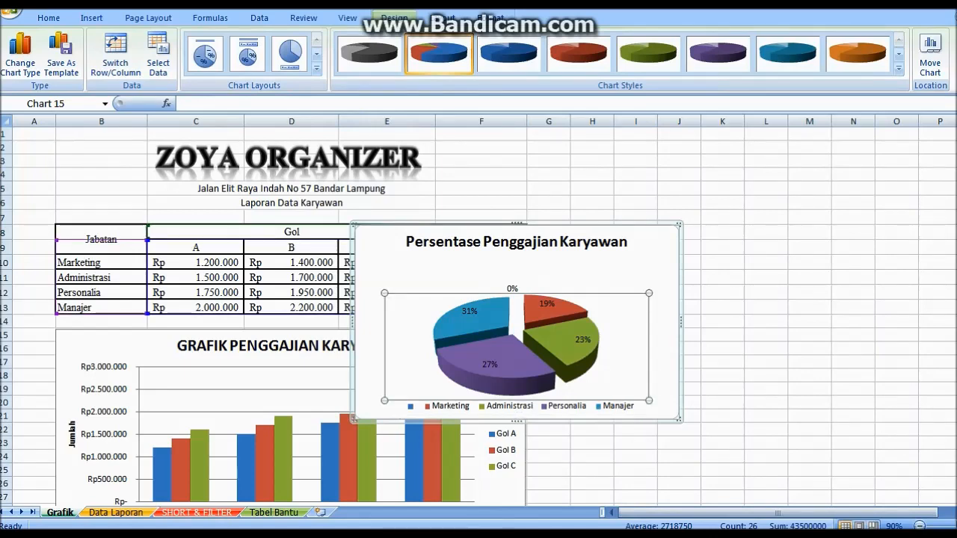
{"action": "left_click_drag", "start_coordinate": [613, 365], "coordinate": [611, 330]}
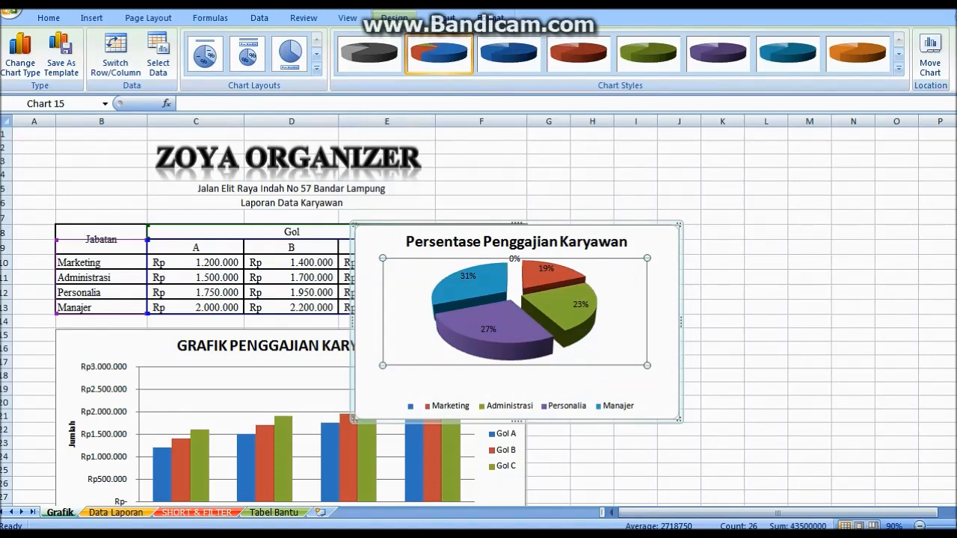
{"action": "left_click", "coordinate": [628, 385]}
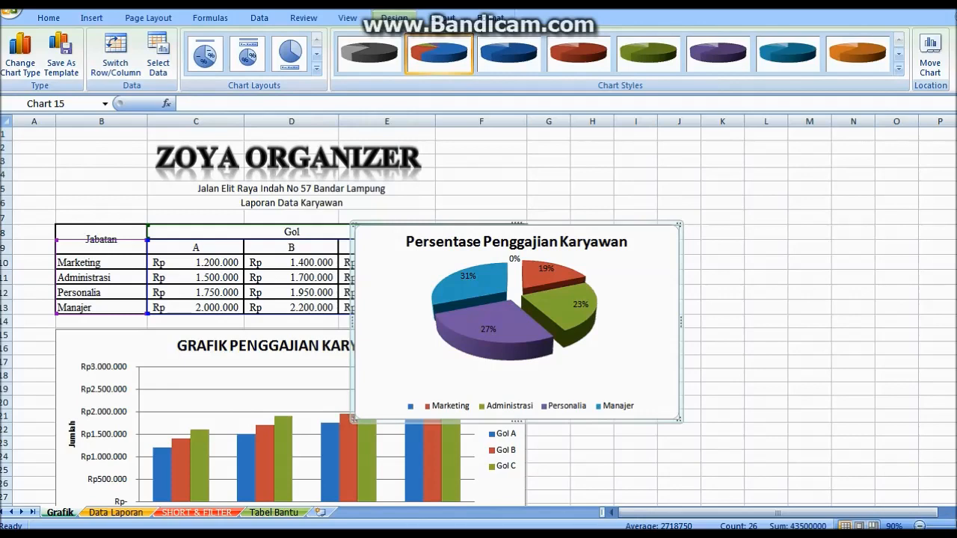
Delete the 0% data label and enlarge the pie chart toward the lower right
{"action": "left_click", "coordinate": [515, 260]}
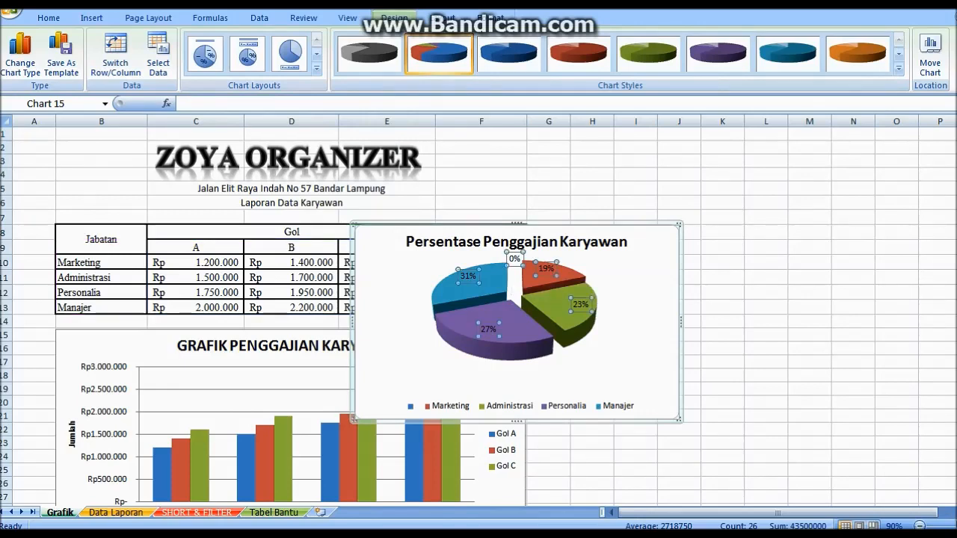
{"action": "left_click", "coordinate": [515, 259]}
{"action": "double_click", "coordinate": [514, 259]}
{"action": "key", "text": "Delete"}
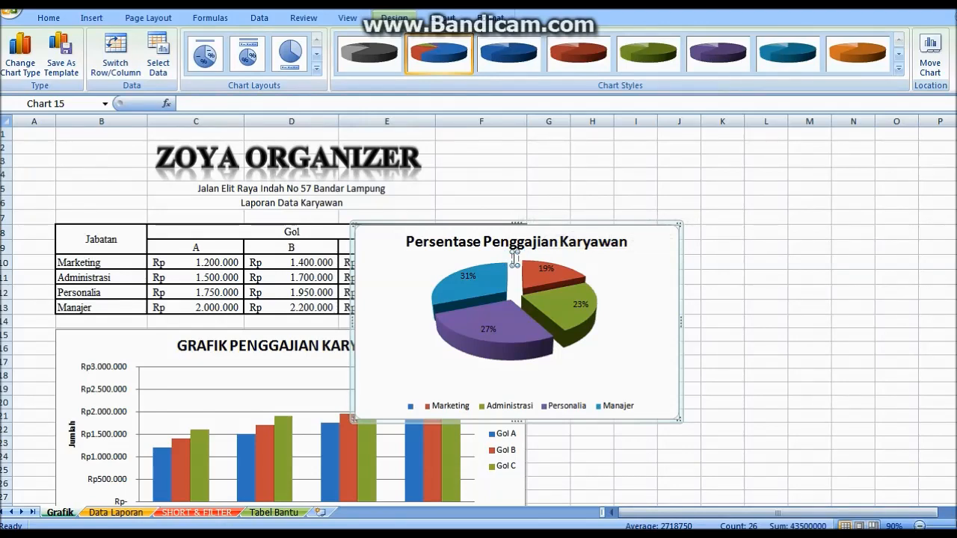
{"action": "left_click_drag", "start_coordinate": [679, 419], "coordinate": [787, 472]}
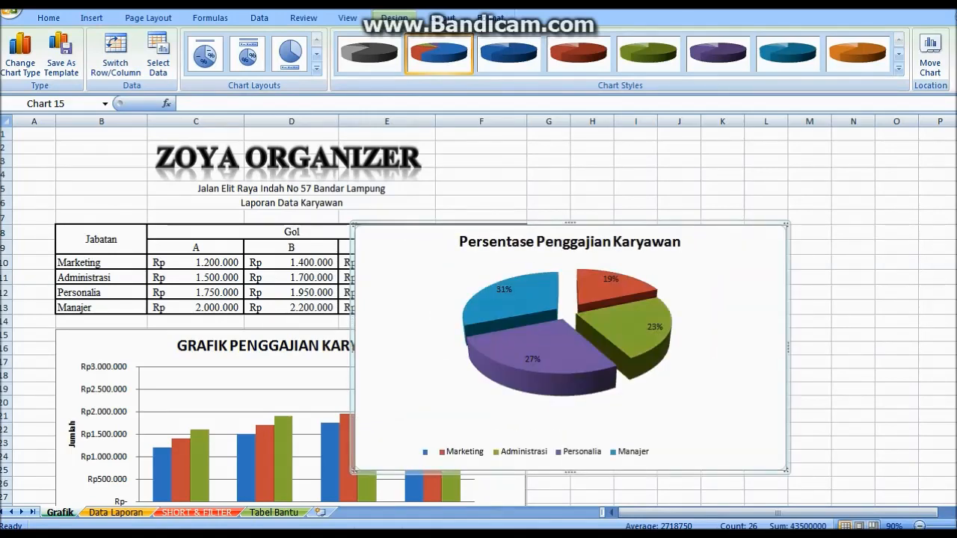
Shift the legend right and widen it on both sides
{"action": "left_click", "coordinate": [534, 451]}
{"action": "left_click_drag", "start_coordinate": [534, 451], "coordinate": [580, 452]}
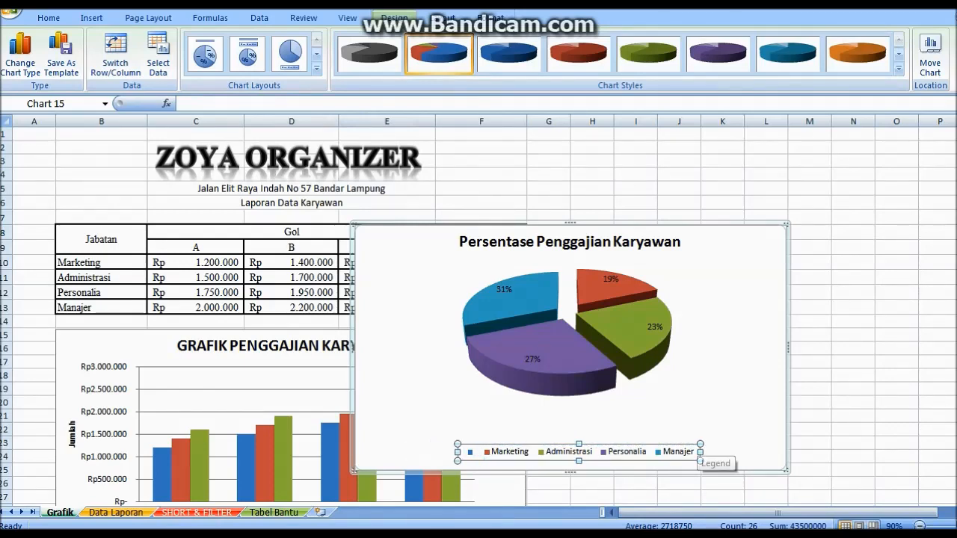
{"action": "left_click_drag", "start_coordinate": [700, 452], "coordinate": [717, 452]}
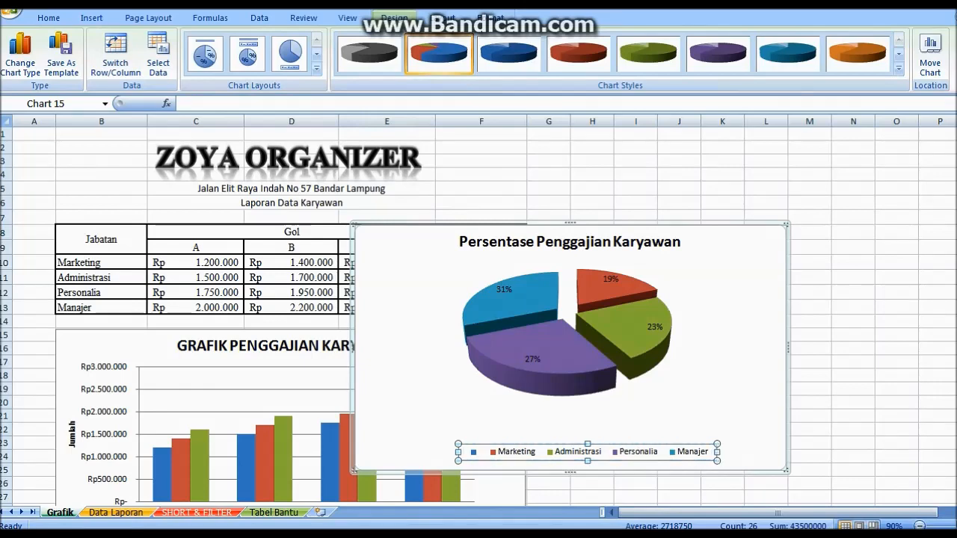
{"action": "left_click_drag", "start_coordinate": [458, 452], "coordinate": [436, 452]}
{"action": "left_click", "coordinate": [494, 451]}
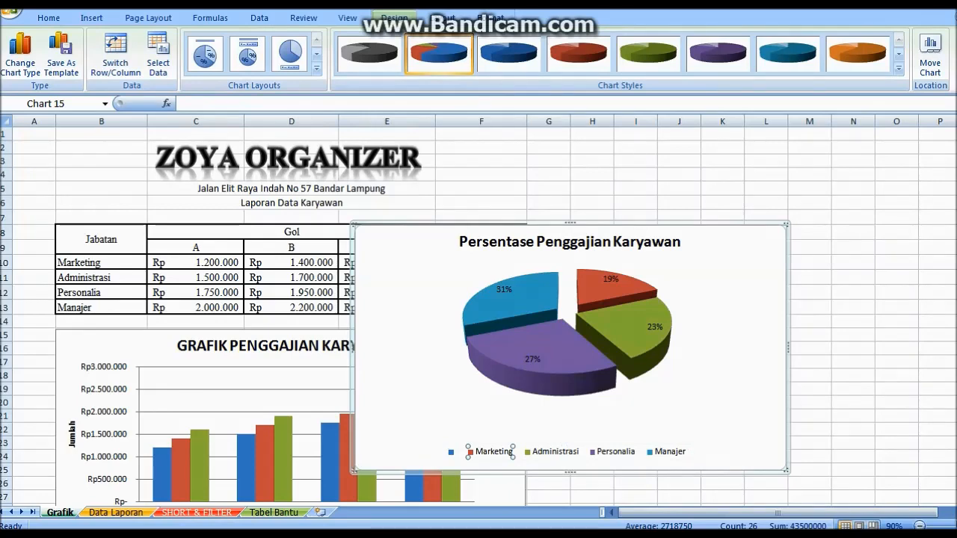
{"action": "left_click", "coordinate": [506, 289]}
Label the 31% slice Manager and the 19% slice Marketing, moving both labels outward
{"action": "left_click", "coordinate": [505, 289]}
{"action": "left_click", "coordinate": [532, 360]}
{"action": "left_click", "coordinate": [504, 289]}
{"action": "type", "text": "Manager"}
{"action": "key", "text": "Return"}
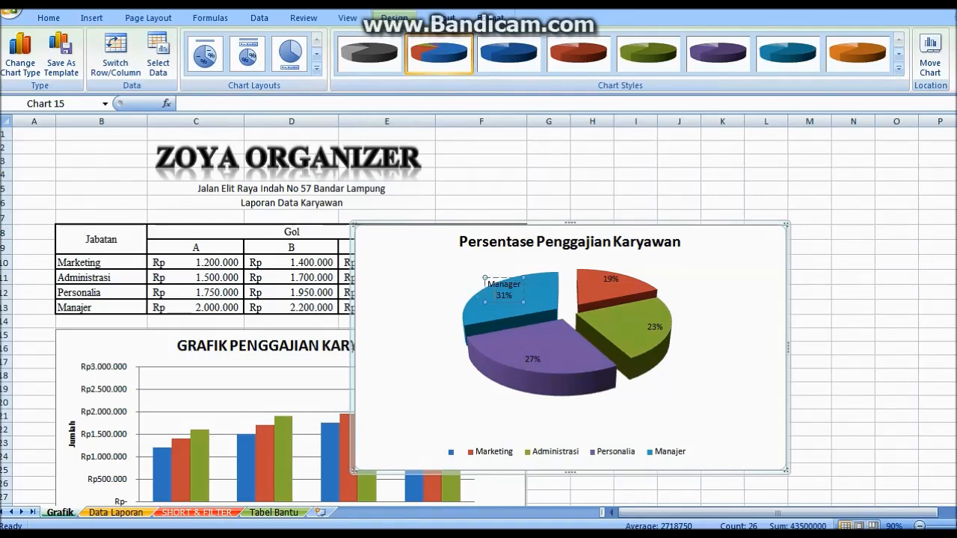
{"action": "left_click_drag", "start_coordinate": [506, 278], "coordinate": [454, 258]}
{"action": "left_click", "coordinate": [611, 279]}
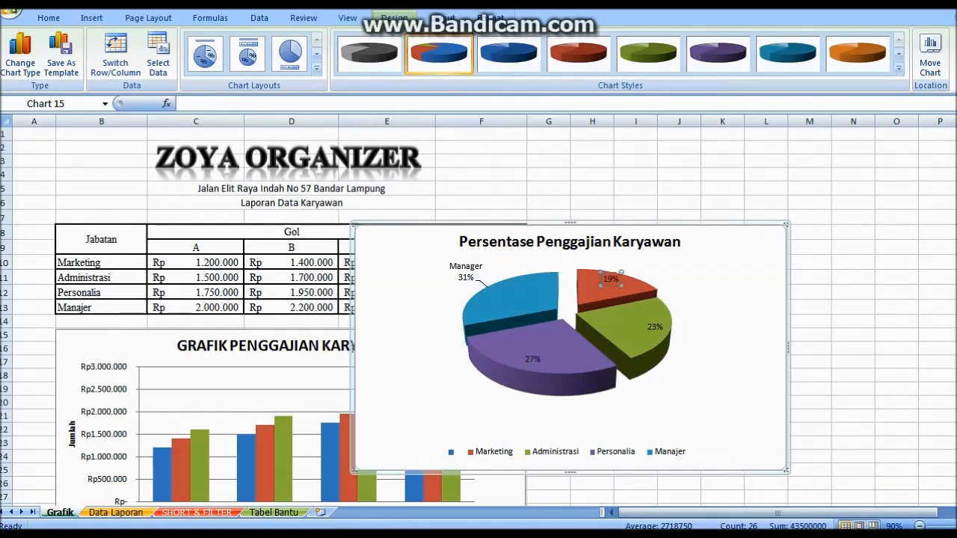
{"action": "type", "text": "Marketing"}
{"action": "key", "text": "Return"}
{"action": "left_click_drag", "start_coordinate": [611, 267], "coordinate": [667, 252]}
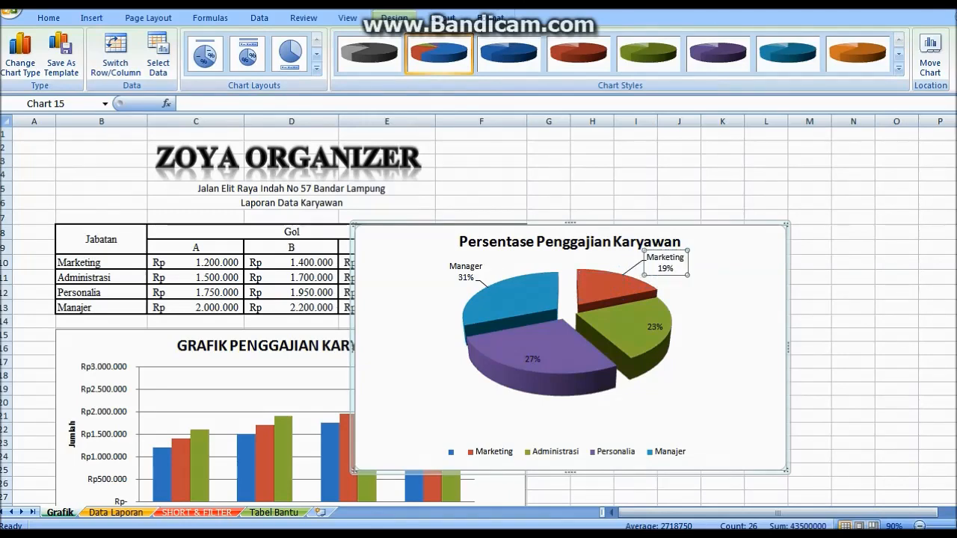
Label the 23% slice Administrasi and the 27% slice Personalia, repositioning their labels
{"action": "left_click", "coordinate": [655, 327]}
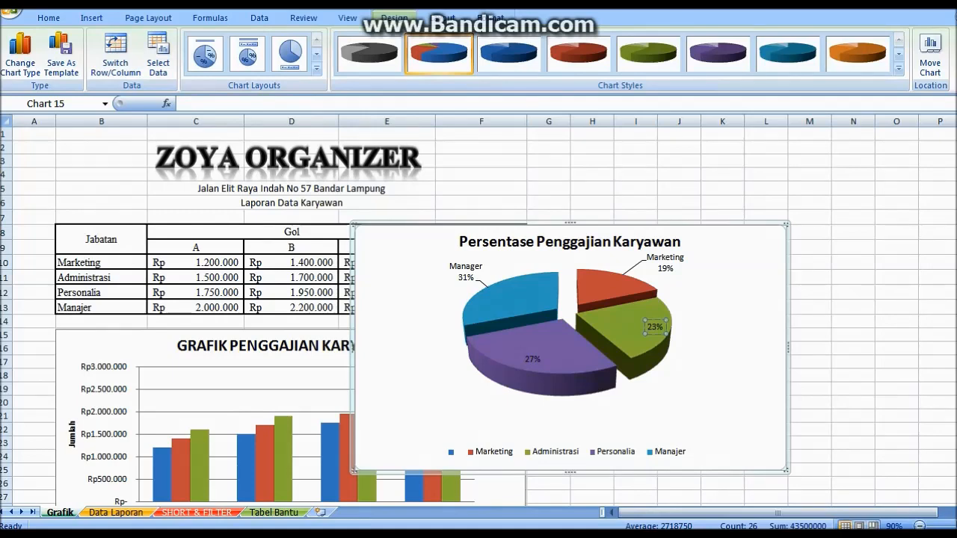
{"action": "type", "text": "Administrasi"}
{"action": "key", "text": "Return"}
{"action": "left_click_drag", "start_coordinate": [664, 340], "coordinate": [661, 350]}
{"action": "left_click_drag", "start_coordinate": [695, 391], "coordinate": [715, 379]}
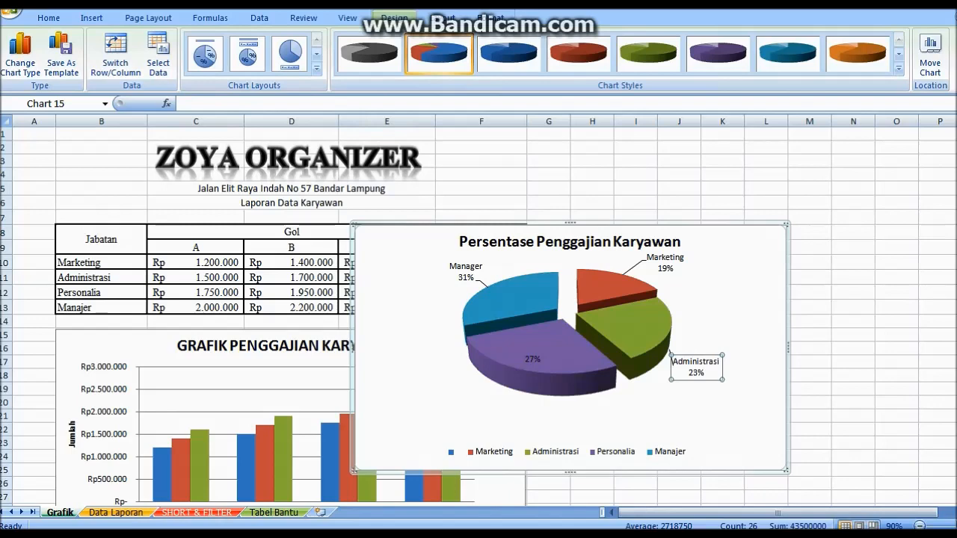
{"action": "left_click", "coordinate": [533, 360]}
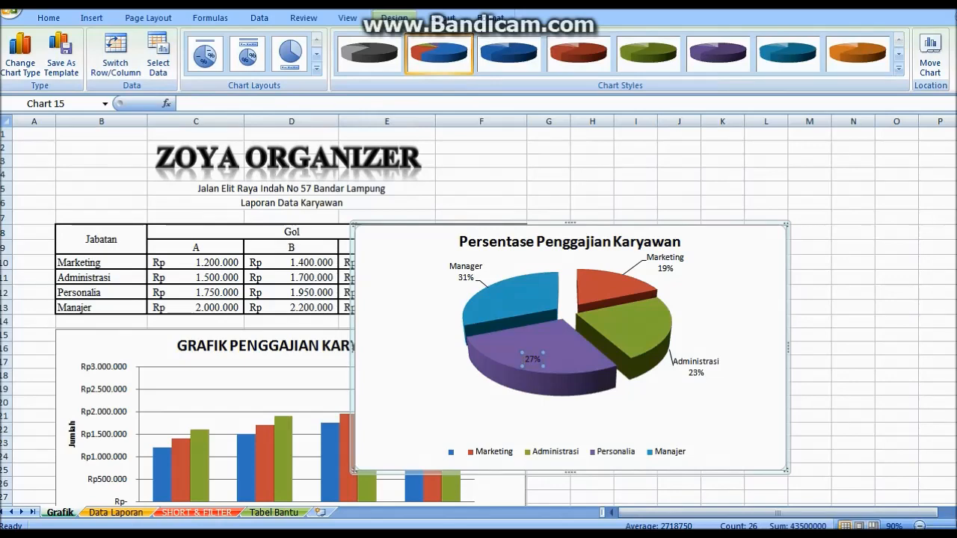
{"action": "type", "text": "Personalia"}
{"action": "key", "text": "Return"}
{"action": "left_click_drag", "start_coordinate": [533, 360], "coordinate": [536, 355]}
{"action": "left_click_drag", "start_coordinate": [495, 419], "coordinate": [482, 401]}
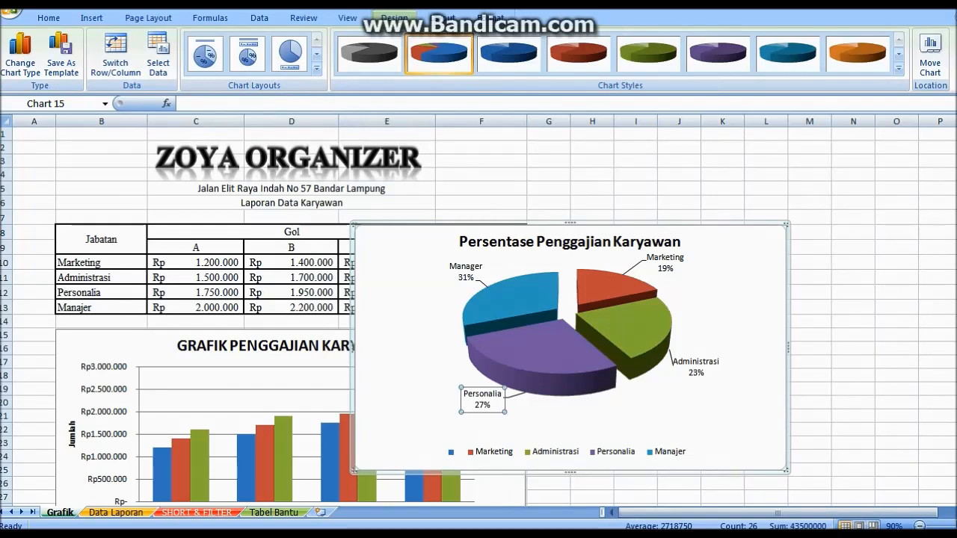
Move the pie chart down to sit below the column chart
{"action": "scroll", "coordinate": [479, 318], "scroll_direction": "down", "scroll_amount": 1}
{"action": "scroll", "coordinate": [479, 317], "scroll_direction": "down", "scroll_amount": 3}
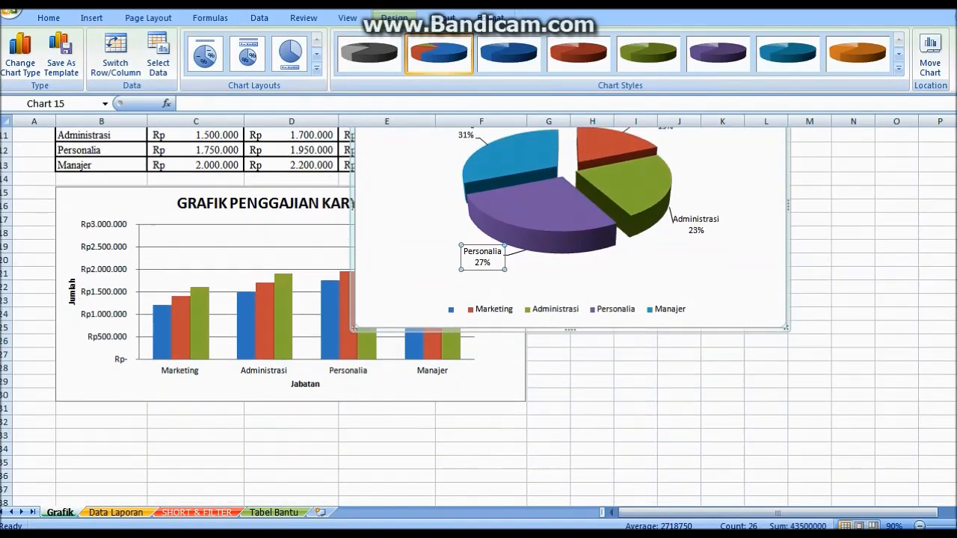
{"action": "left_click_drag", "start_coordinate": [404, 247], "coordinate": [380, 471]}
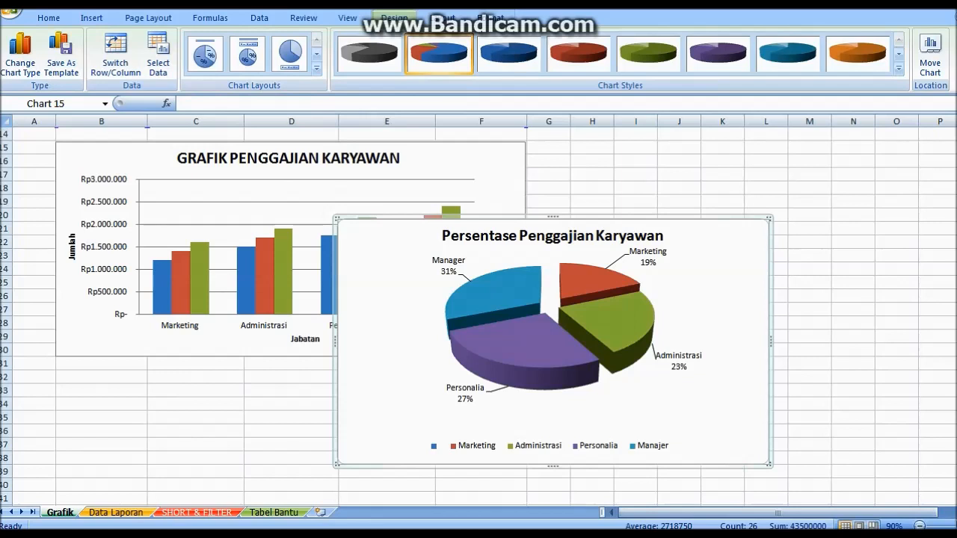
{"action": "scroll", "coordinate": [478, 318], "scroll_direction": "down", "scroll_amount": 6}
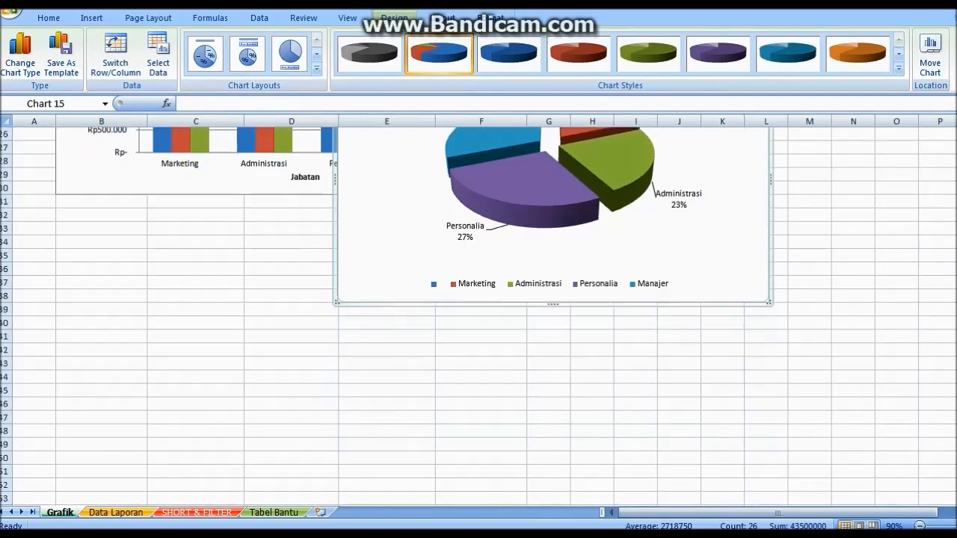
{"action": "scroll", "coordinate": [478, 318], "scroll_direction": "down", "scroll_amount": 1}
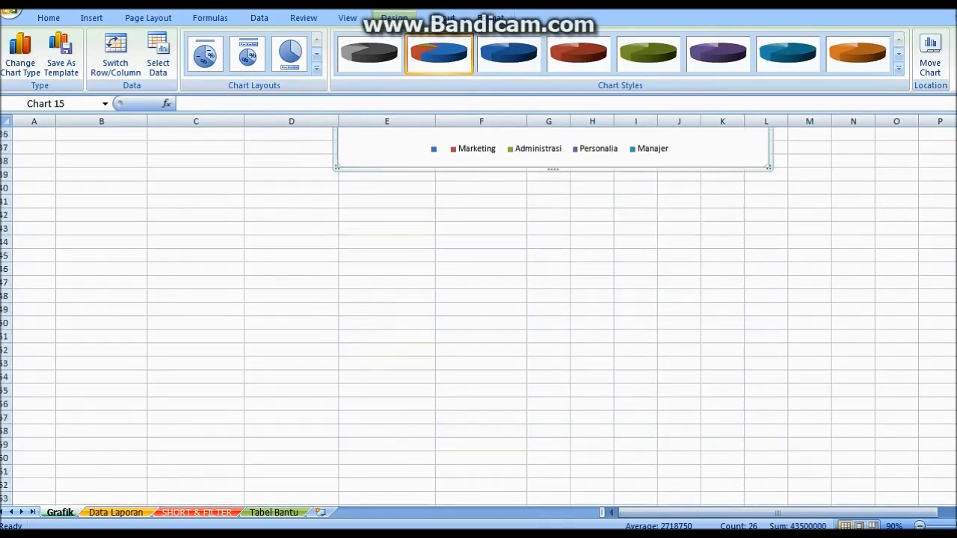
{"action": "scroll", "coordinate": [478, 318], "scroll_direction": "up", "scroll_amount": 3}
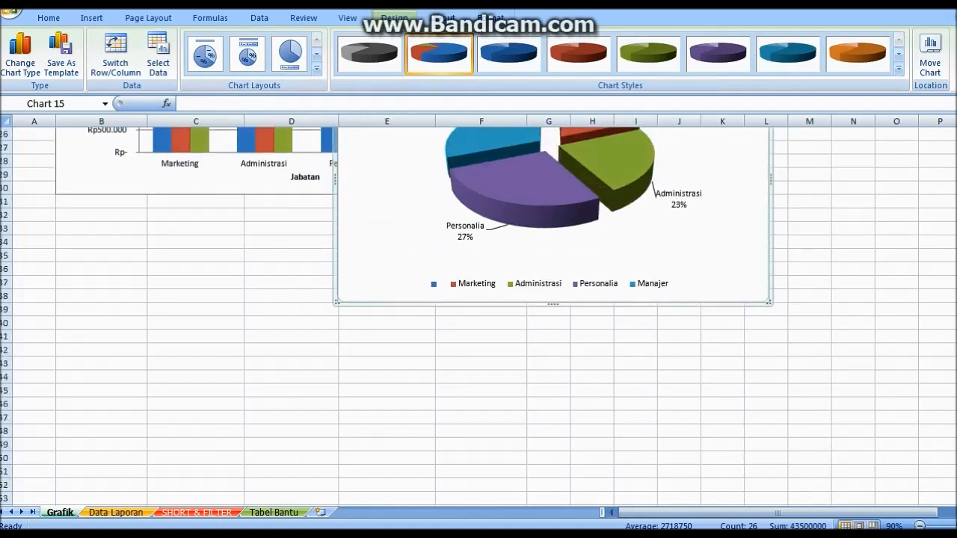
{"action": "left_click_drag", "start_coordinate": [478, 261], "coordinate": [192, 406]}
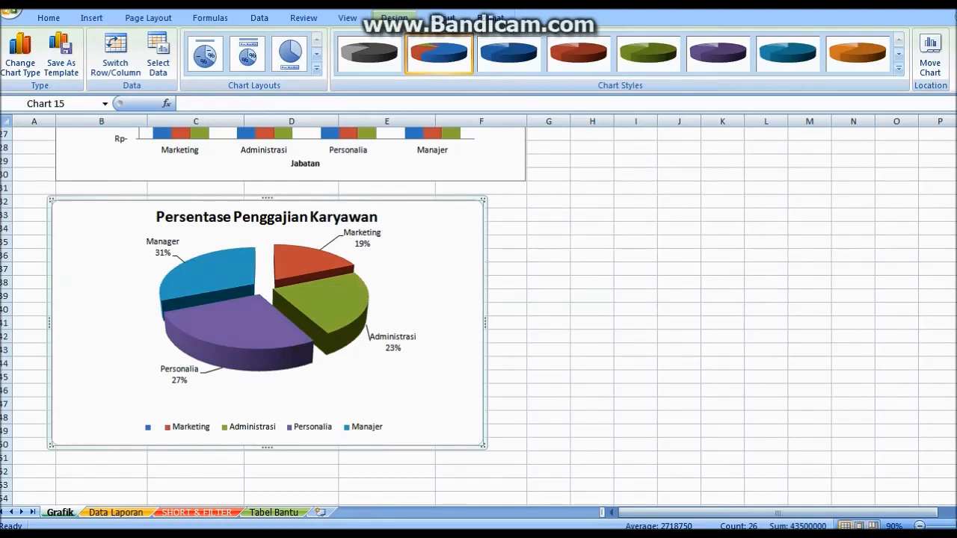
Nudge the pie chart up and widen it to match the column chart
{"action": "left_click", "coordinate": [261, 426]}
{"action": "left_click", "coordinate": [433, 397]}
{"action": "left_click_drag", "start_coordinate": [433, 397], "coordinate": [434, 391]}
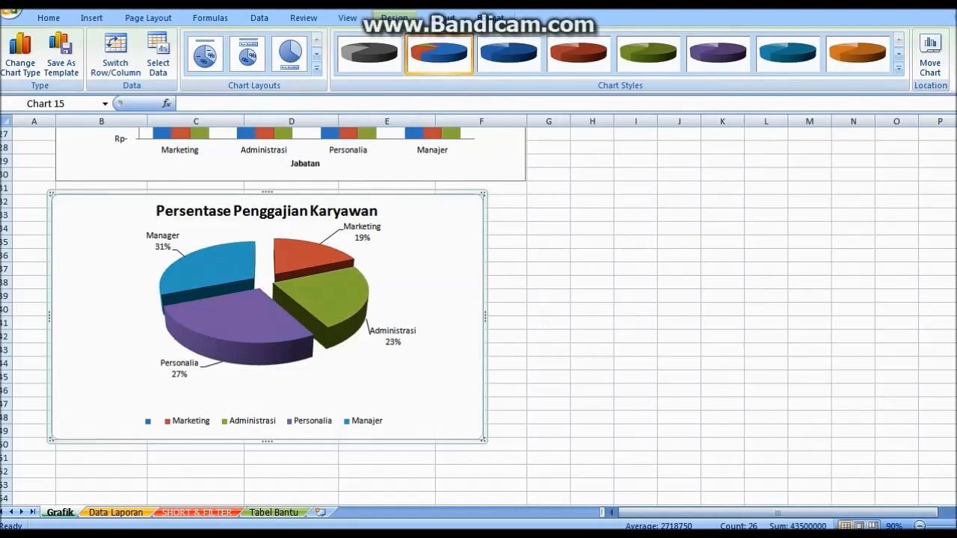
{"action": "left_click_drag", "start_coordinate": [484, 441], "coordinate": [526, 440]}
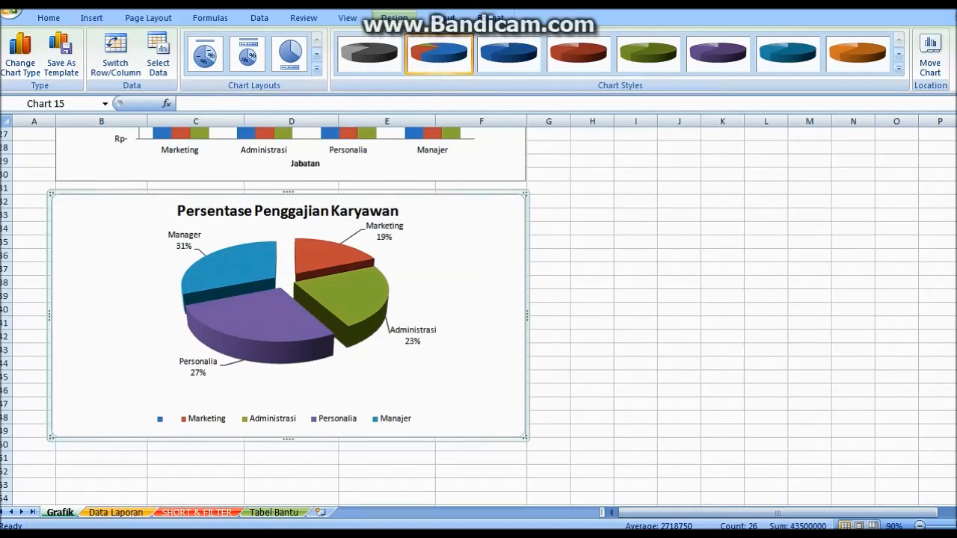
{"action": "left_click", "coordinate": [896, 472]}
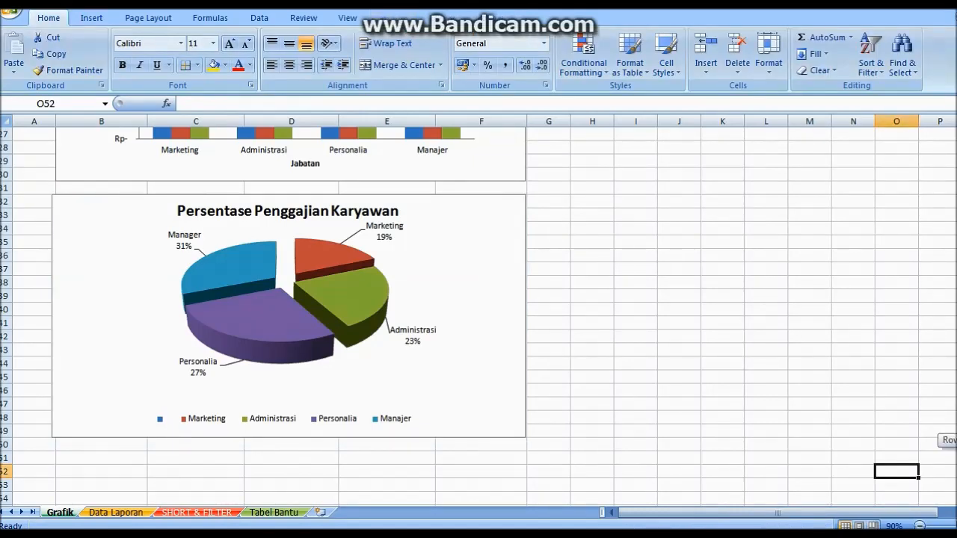
{"action": "scroll", "coordinate": [479, 314], "scroll_direction": "up", "scroll_amount": 4}
{"action": "scroll", "coordinate": [264, 316], "scroll_direction": "up", "scroll_amount": 5}
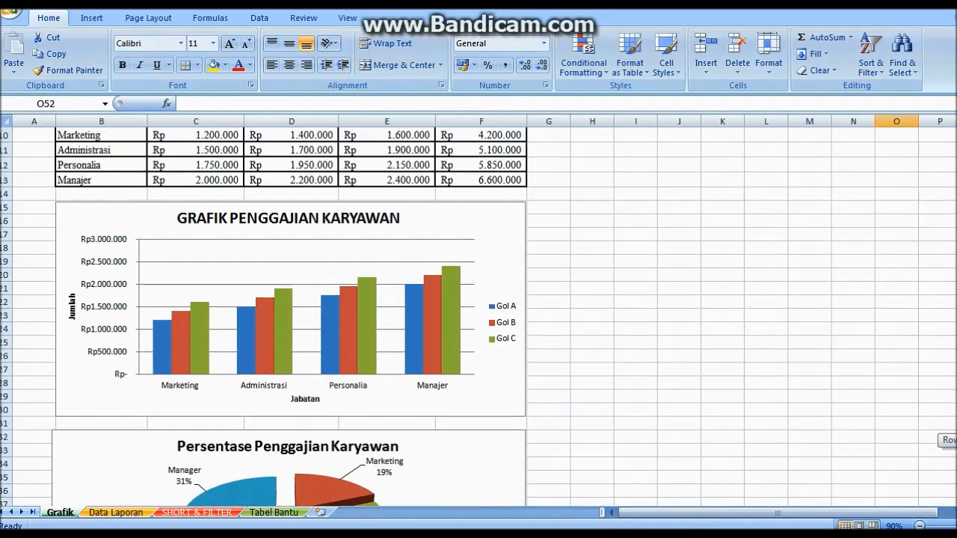
{"action": "scroll", "coordinate": [479, 317], "scroll_direction": "down", "scroll_amount": 8}
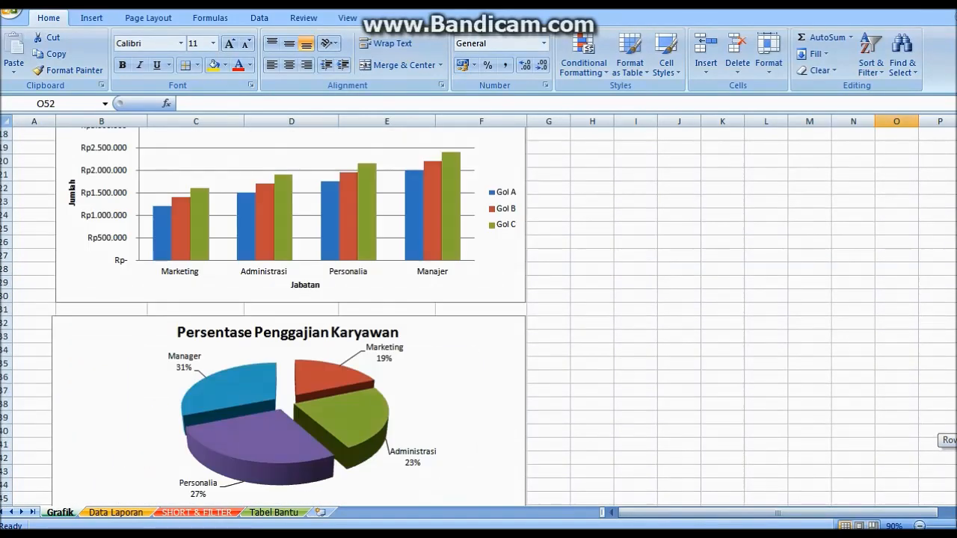
{"action": "scroll", "coordinate": [478, 314], "scroll_direction": "down", "scroll_amount": 1}
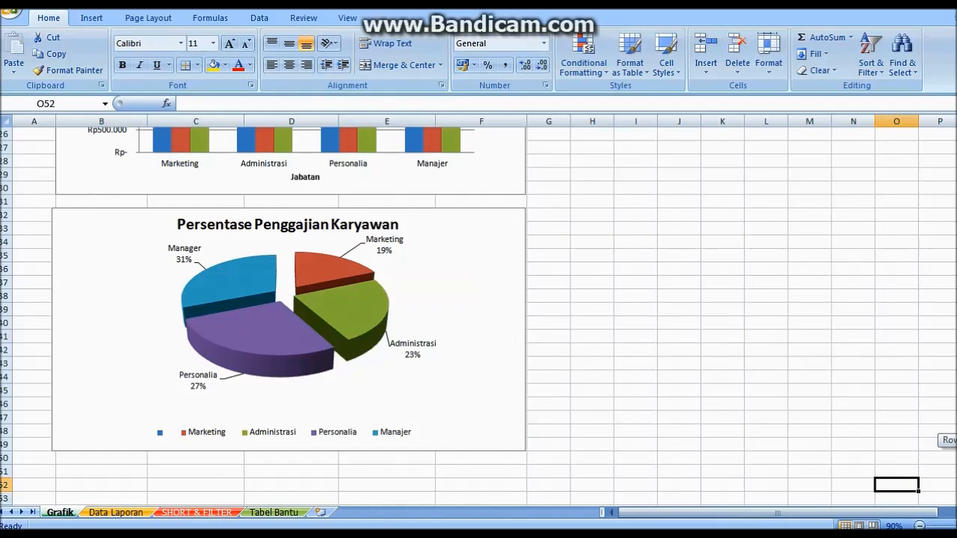
{"action": "scroll", "coordinate": [478, 316], "scroll_direction": "down", "scroll_amount": 1}
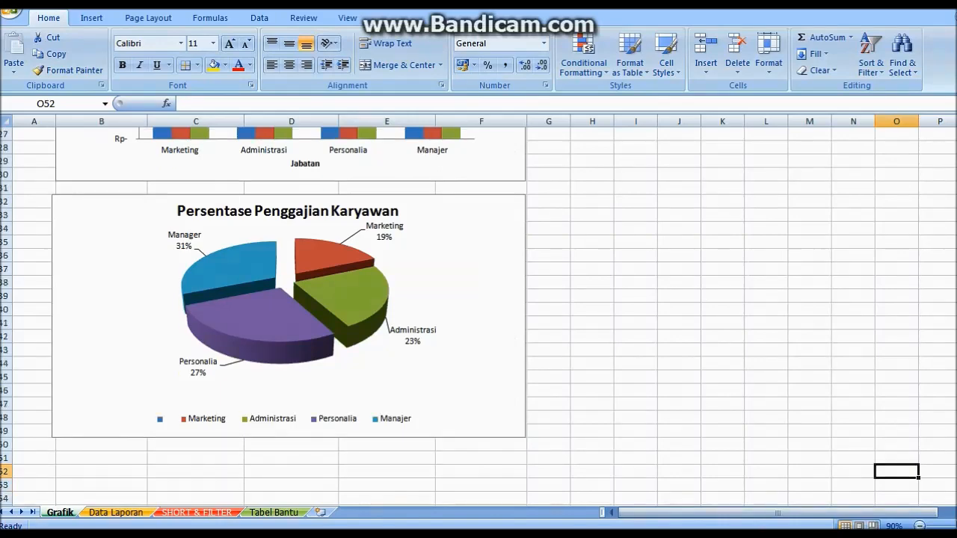
{"action": "scroll", "coordinate": [478, 317], "scroll_direction": "up", "scroll_amount": 7}
{"action": "scroll", "coordinate": [478, 317], "scroll_direction": "up", "scroll_amount": 6}
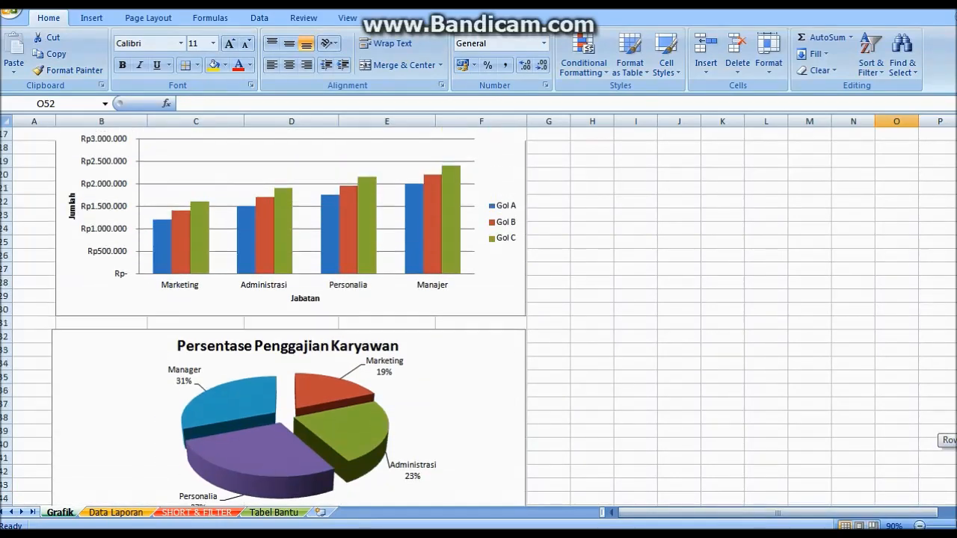
{"action": "scroll", "coordinate": [479, 317], "scroll_direction": "up", "scroll_amount": 1}
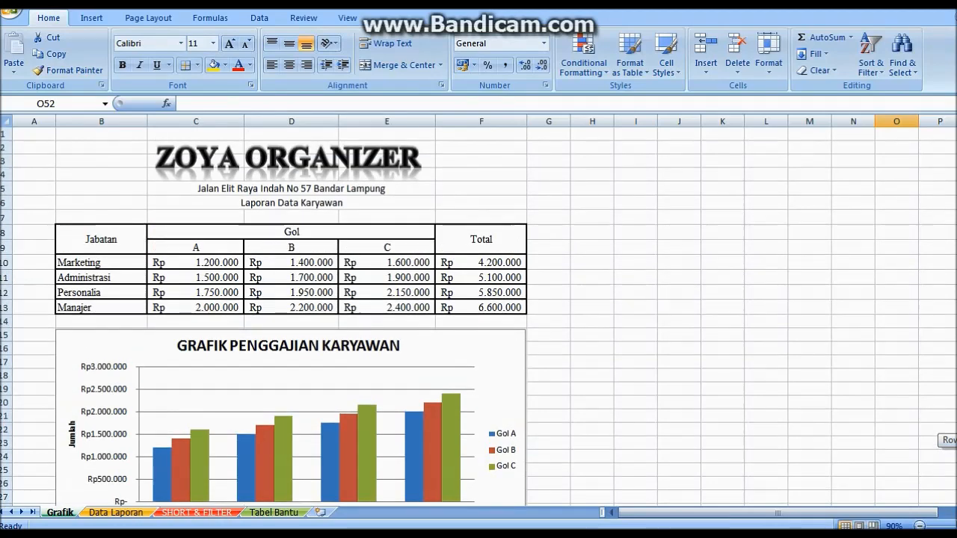
{"action": "scroll", "coordinate": [479, 317], "scroll_direction": "down", "scroll_amount": 8}
{"action": "scroll", "coordinate": [478, 316], "scroll_direction": "down", "scroll_amount": 1}
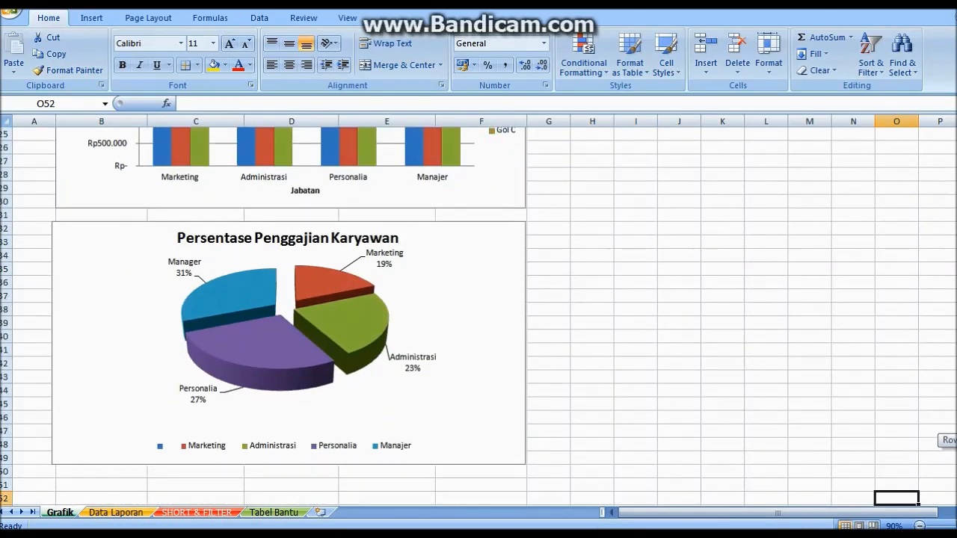
{"action": "scroll", "coordinate": [478, 316], "scroll_direction": "down", "scroll_amount": 1}
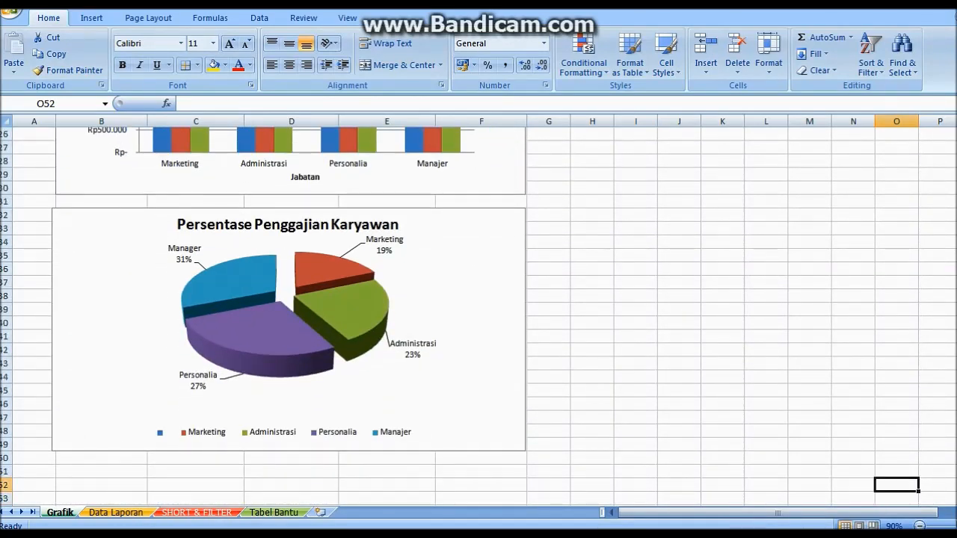
{"action": "scroll", "coordinate": [478, 317], "scroll_direction": "down", "scroll_amount": 1}
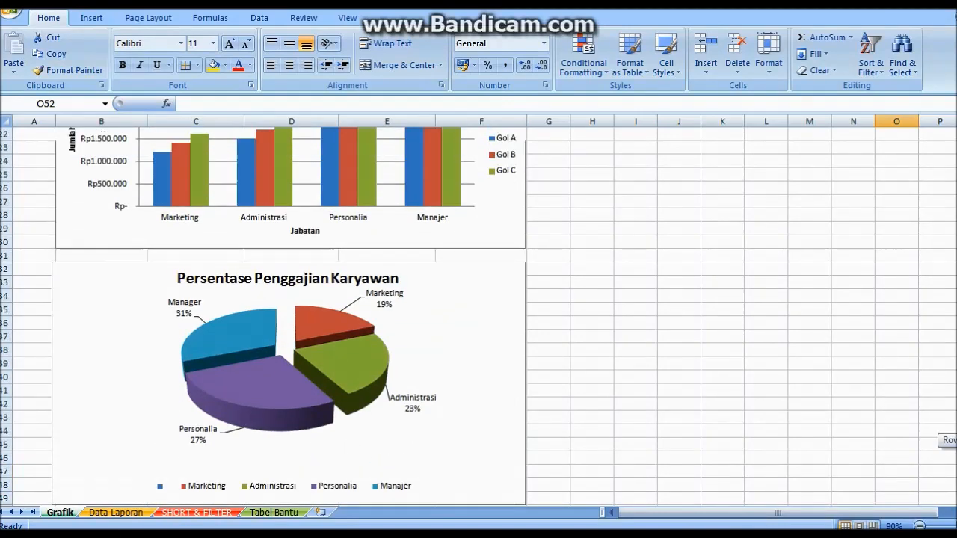